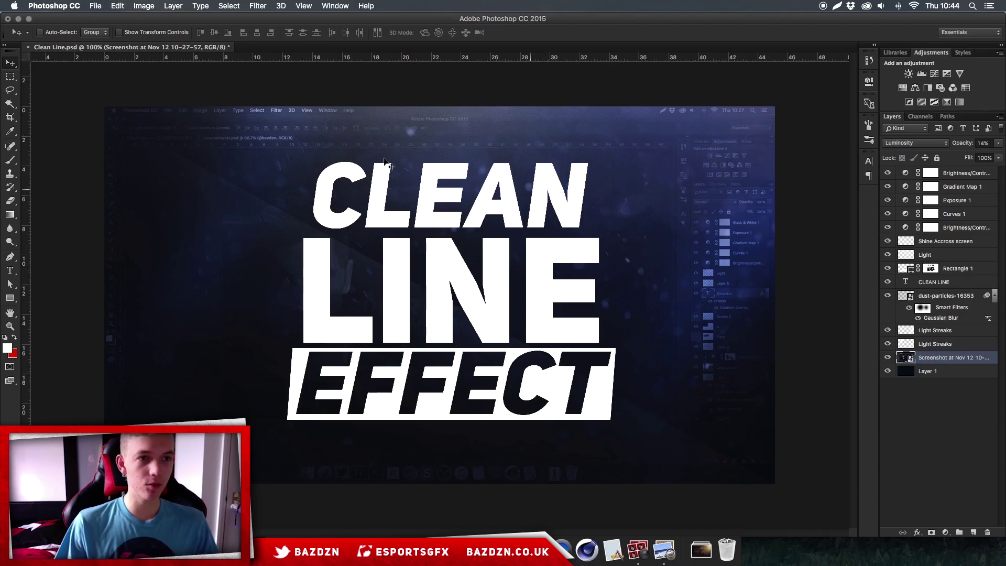
Create a new 1280 x 720 pixel document at 72 pixels/inch in RGB Color with a white background
left_click(98, 8)
left_click(97, 6)
left_click(96, 4)
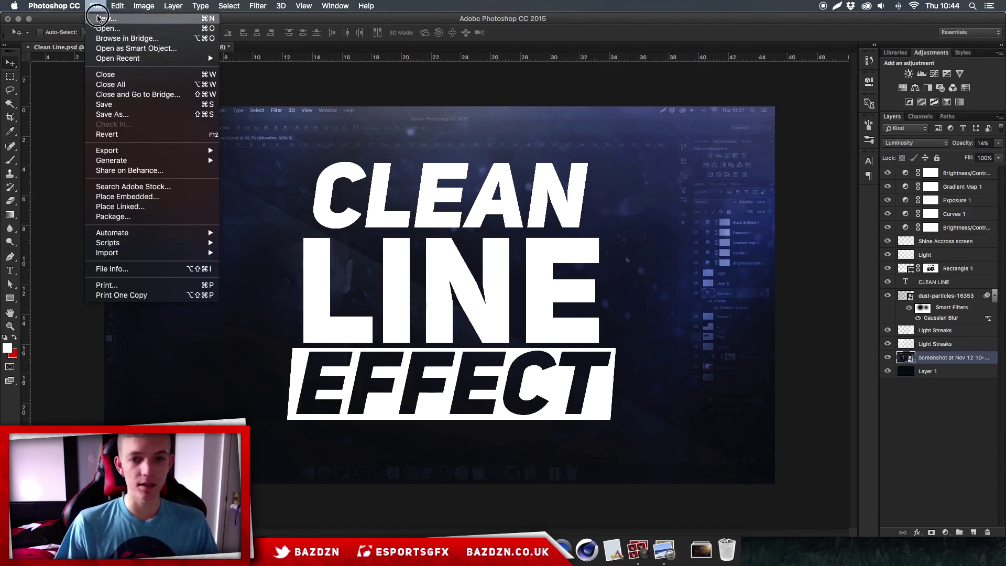
left_click(672, 236)
key("super+n")
left_click_drag(410, 177, 343, 177)
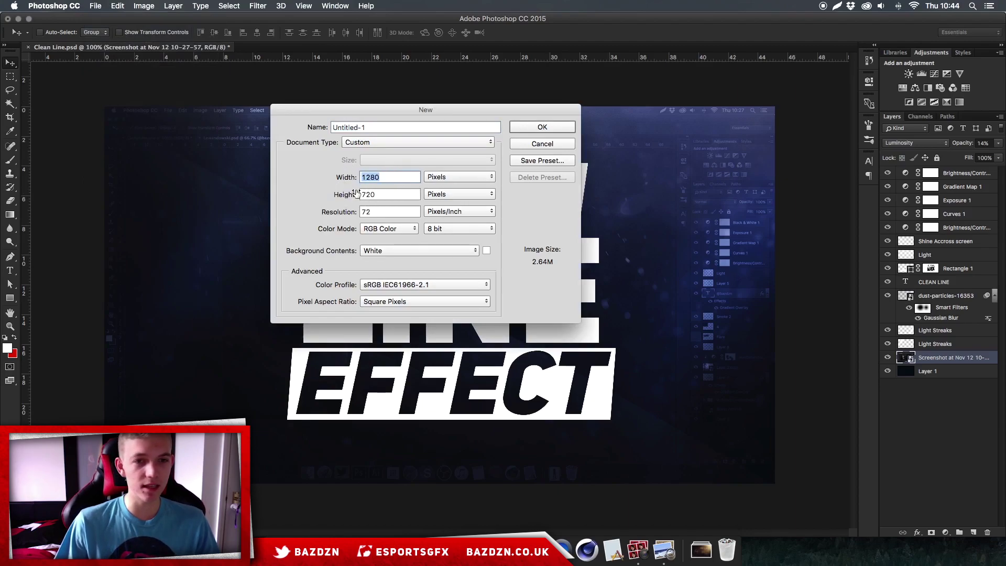
left_click(389, 194)
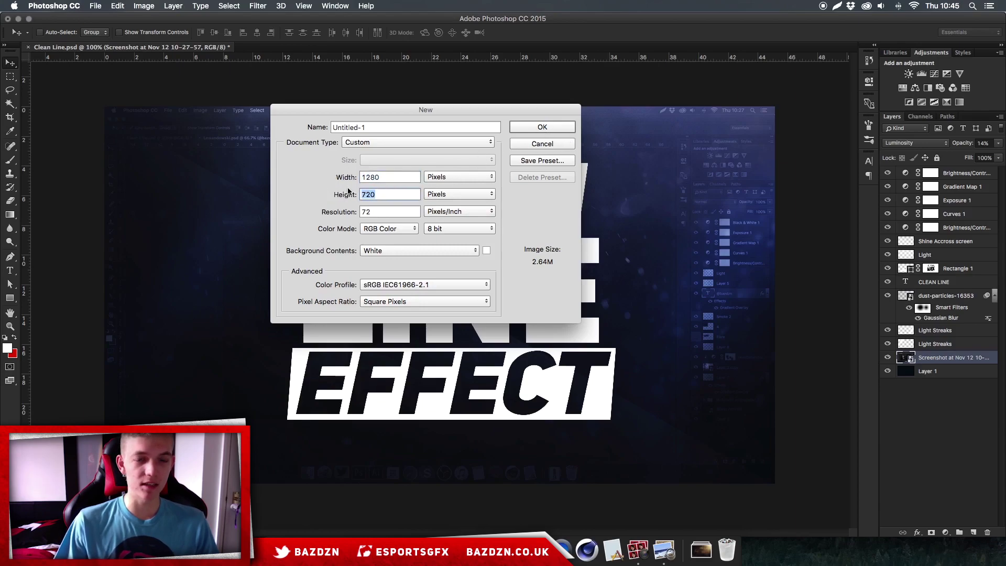
left_click(545, 127)
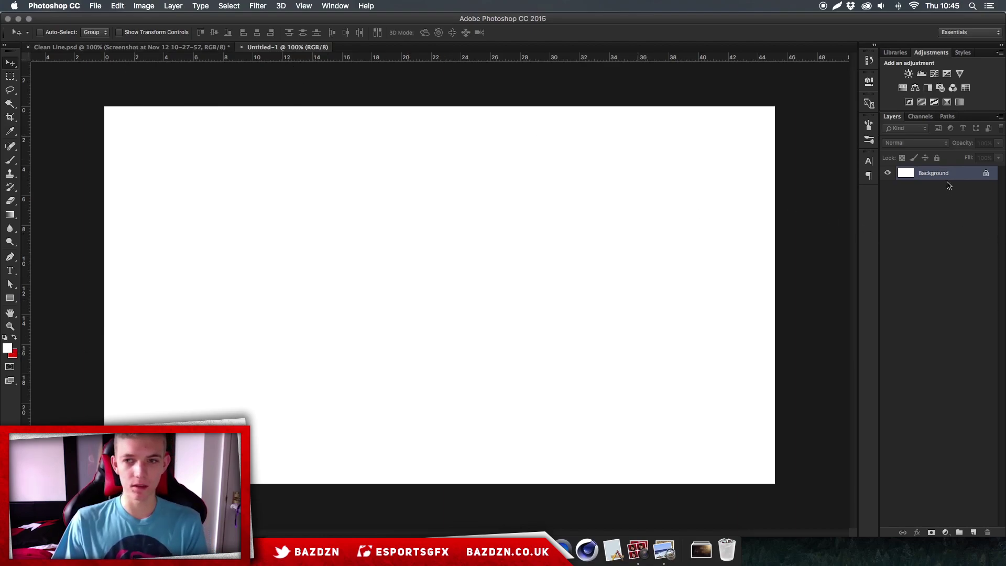
Convert the Background into a regular layer and fill it with the dark navy colour #050e1d
double_click(962, 173)
key("Return")
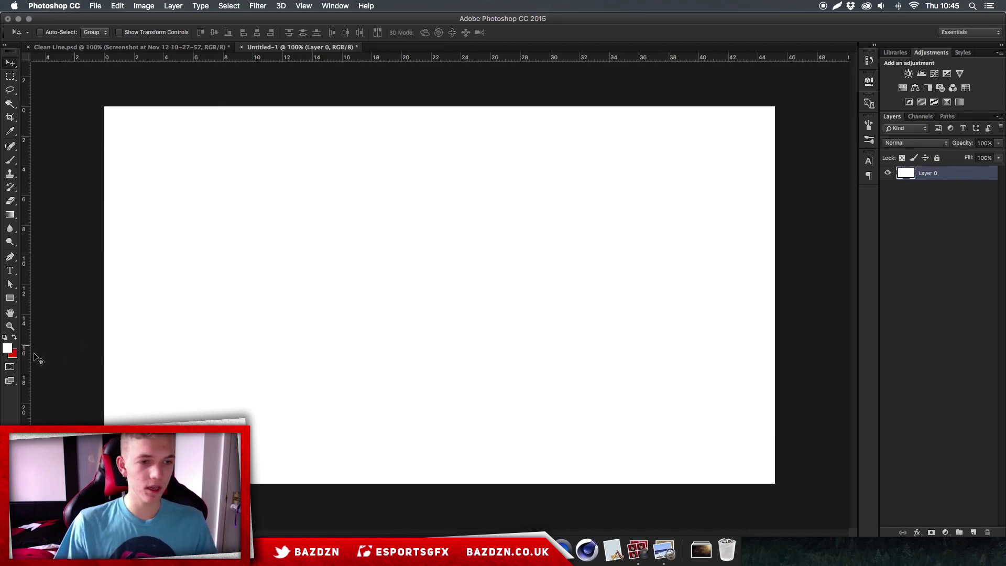
left_click(6, 348)
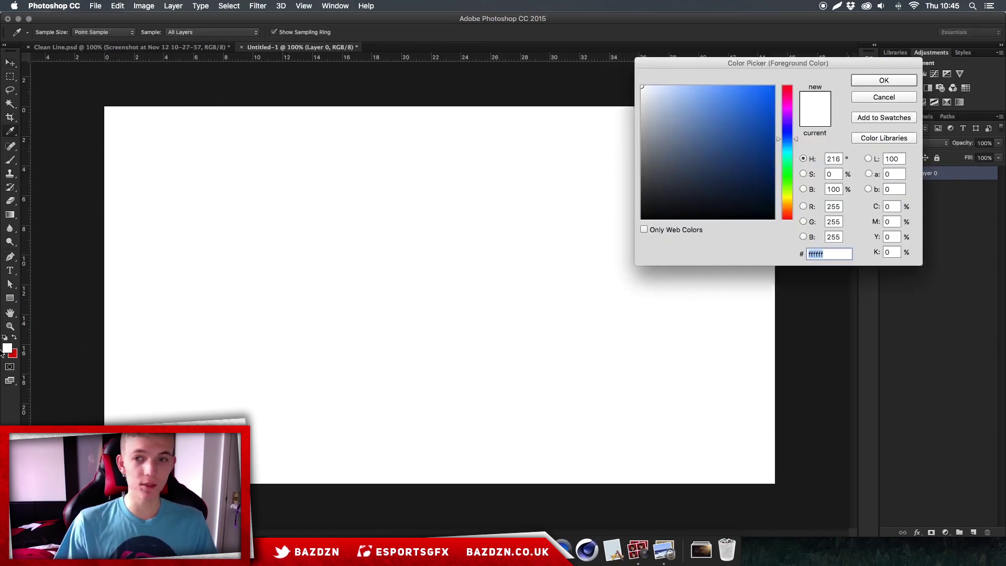
mouse_move(741, 180)
left_mouse_down()
mouse_move(662, 196)
mouse_move(753, 197)
left_mouse_up()
left_click_drag(791, 121, 786, 80)
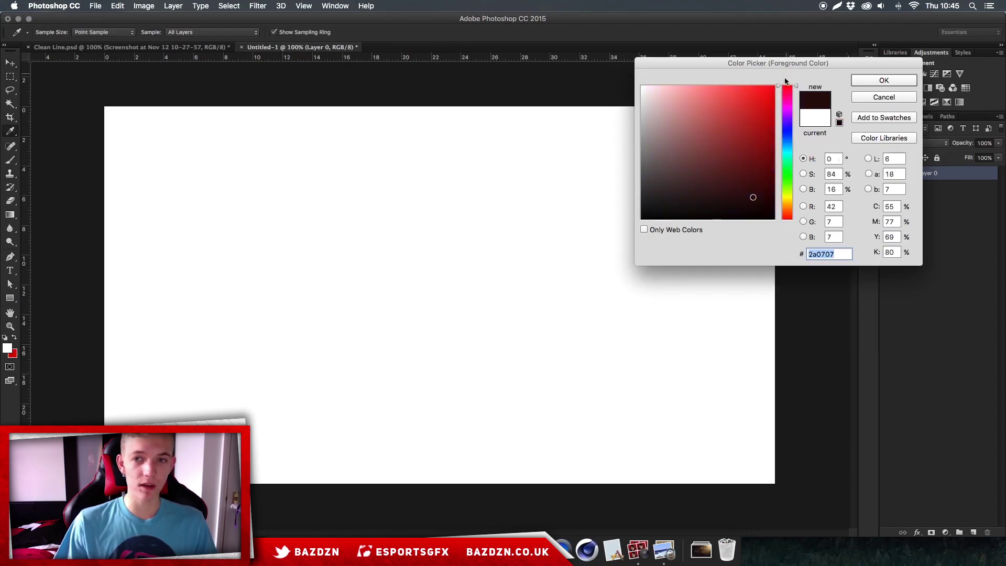
left_click_drag(790, 124, 787, 138)
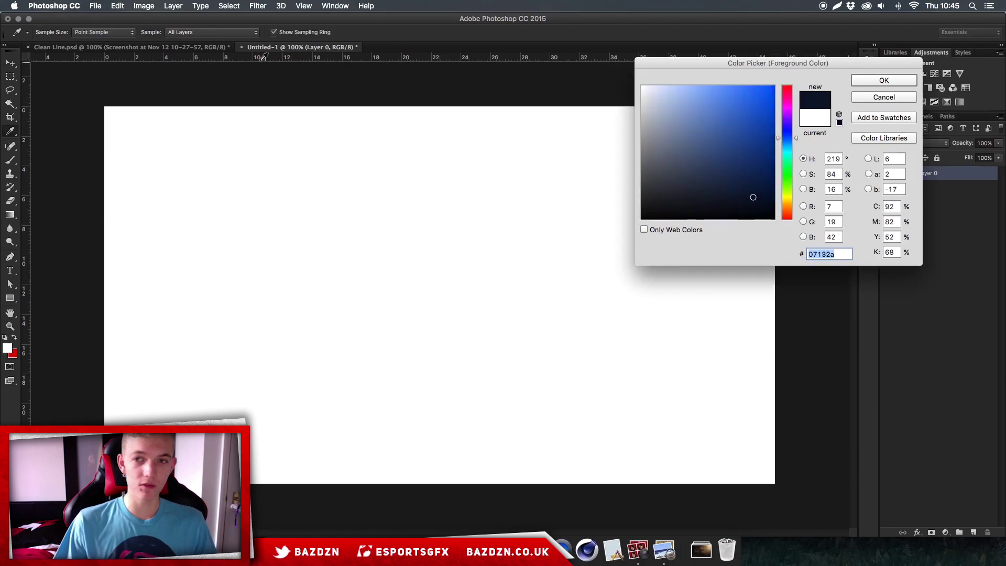
mouse_move(752, 193)
left_mouse_down()
mouse_move(741, 202)
mouse_move(750, 201)
left_mouse_up()
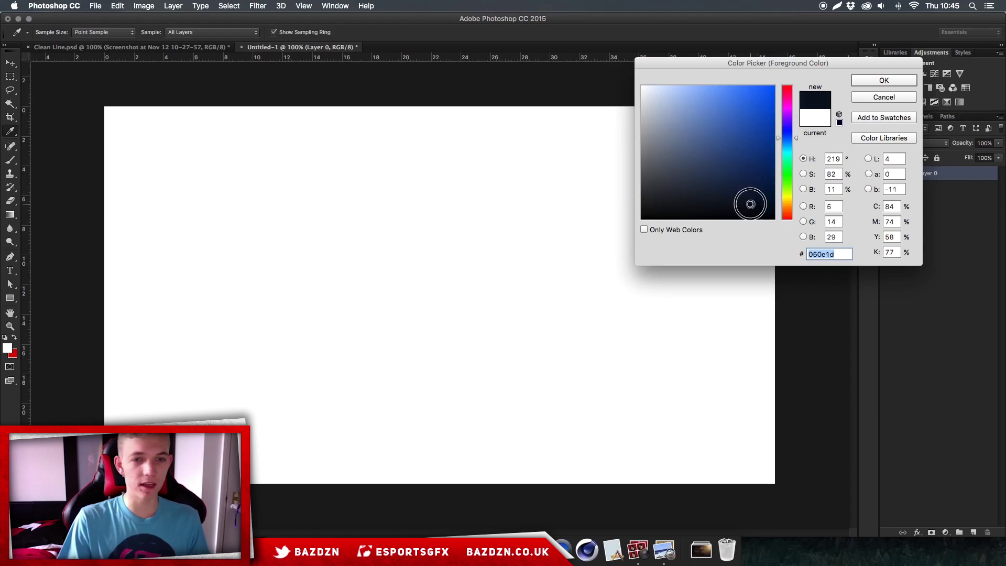
key("Return")
key("v")
key("alt+BackSpace")
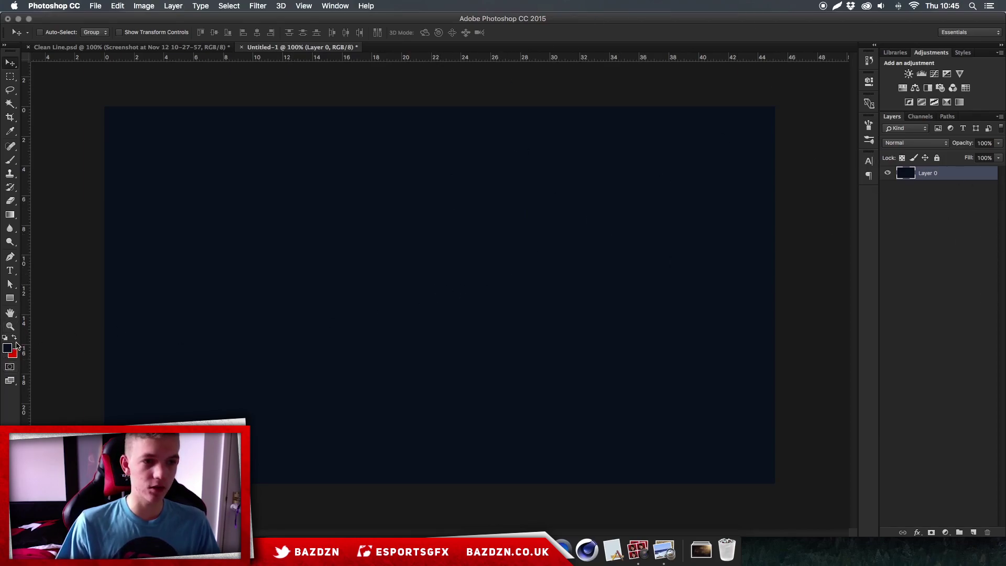
left_click(15, 213)
left_click(14, 213)
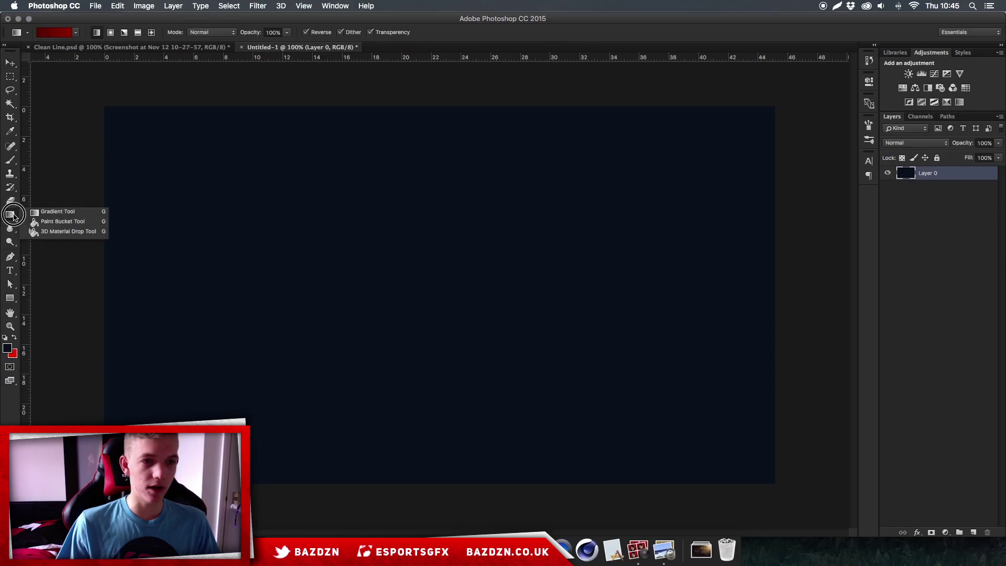
left_click(53, 221)
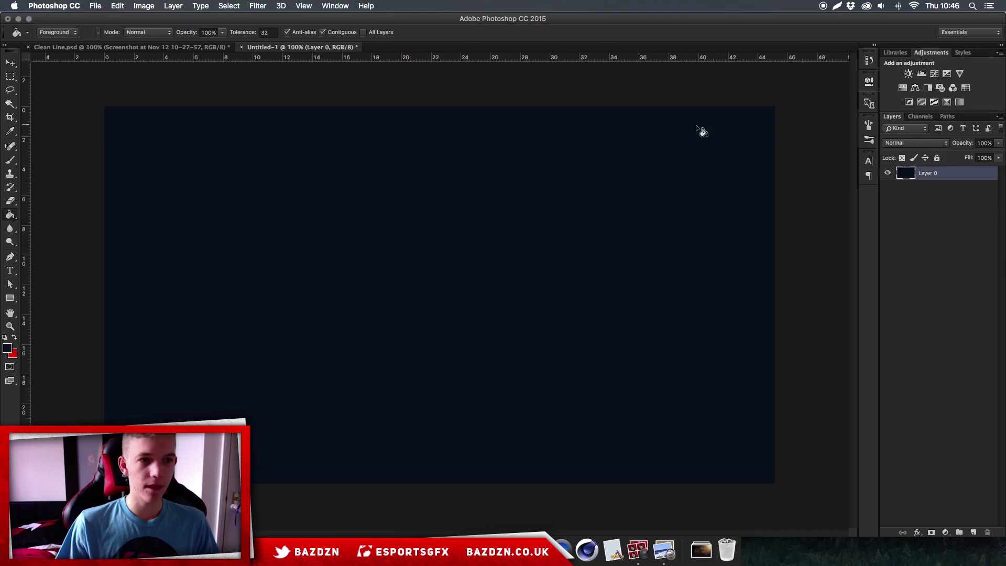
left_click(10, 62)
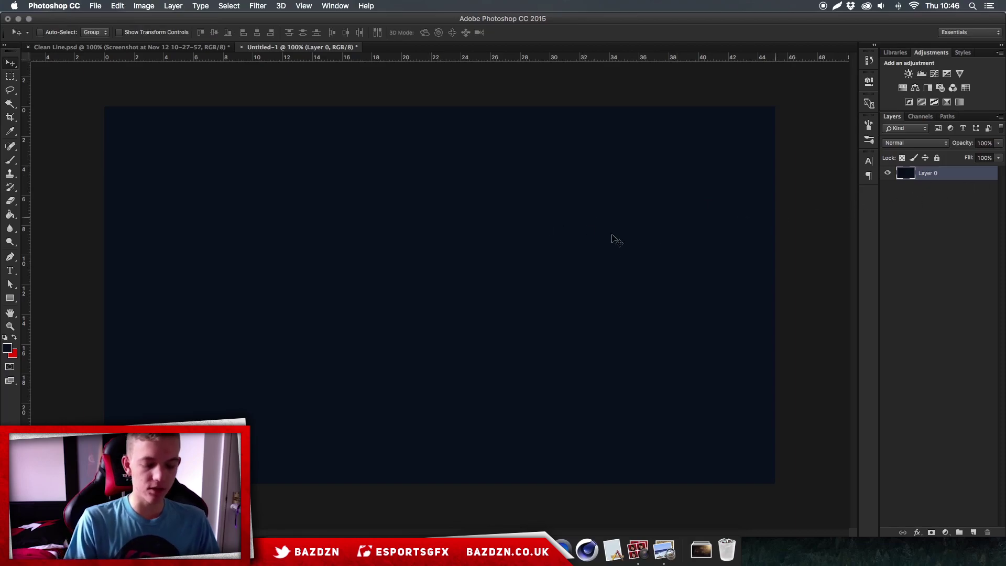
Darken the navy layer with a Hue/Saturation adjustment, setting Lightness to -17
key("super+u")
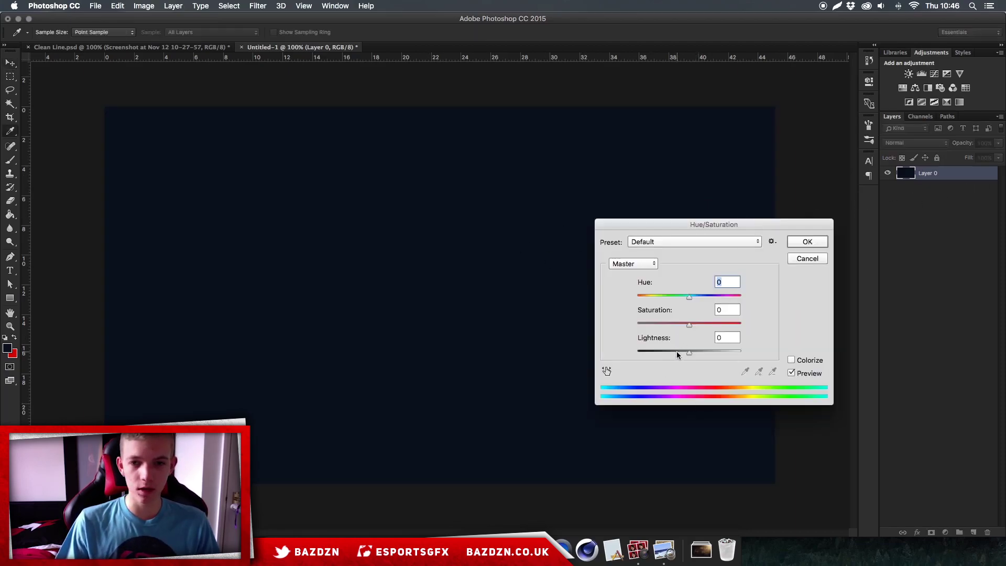
mouse_move(677, 354)
left_mouse_down()
mouse_move(669, 355)
mouse_move(680, 355)
left_mouse_up()
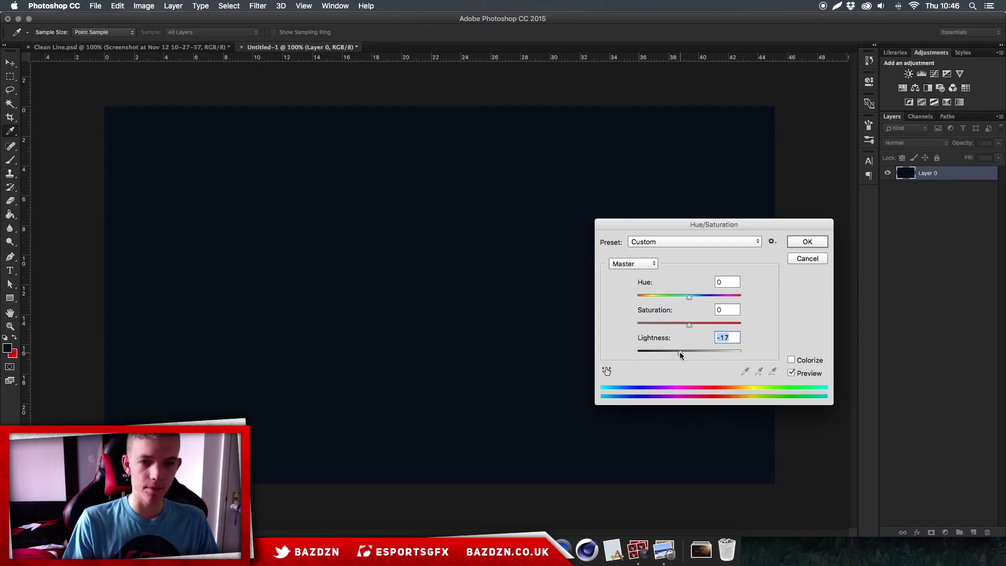
key("Return")
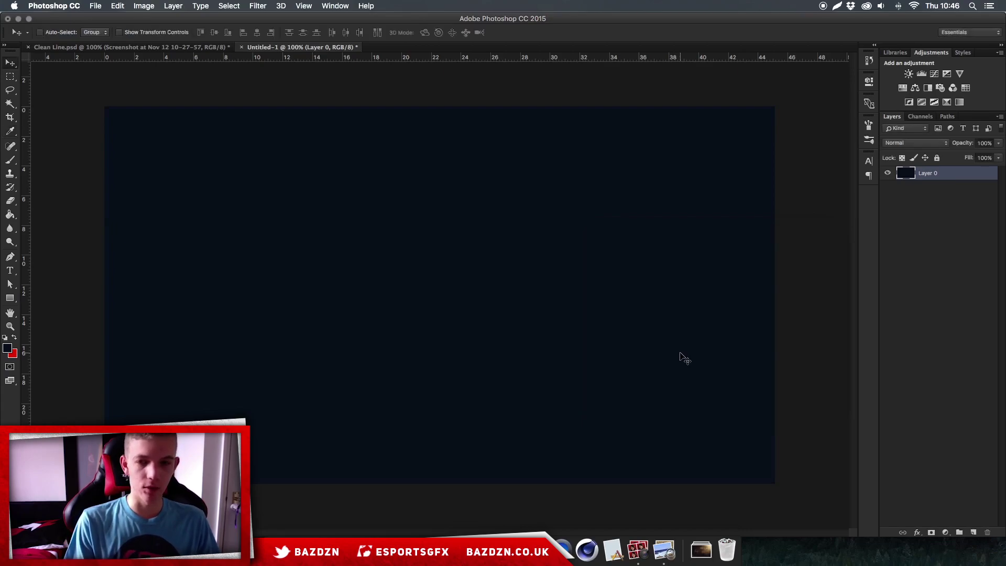
Add a new empty layer above the navy one and set the Brush's foreground colour to white, #ffffff
left_click(973, 532)
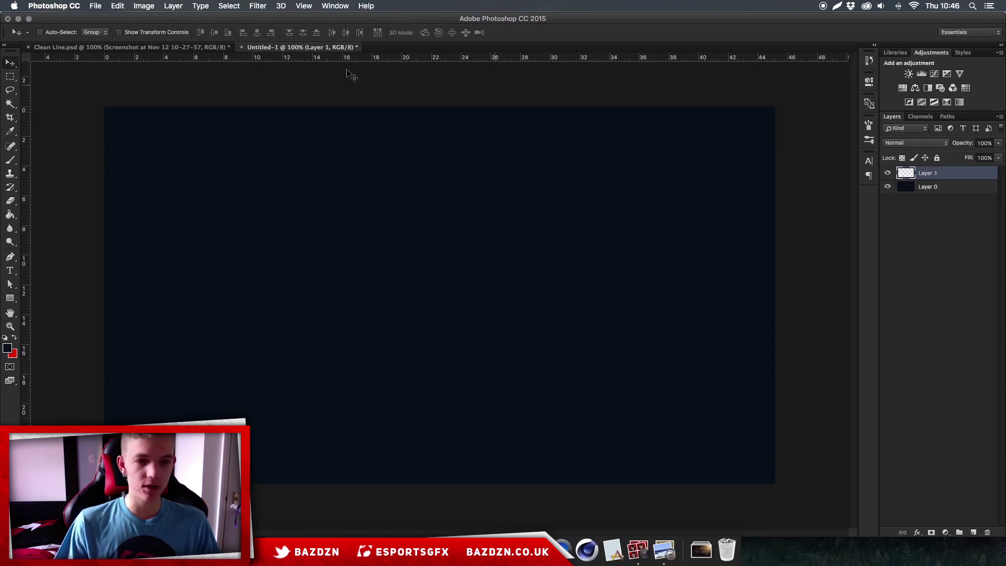
key("b")
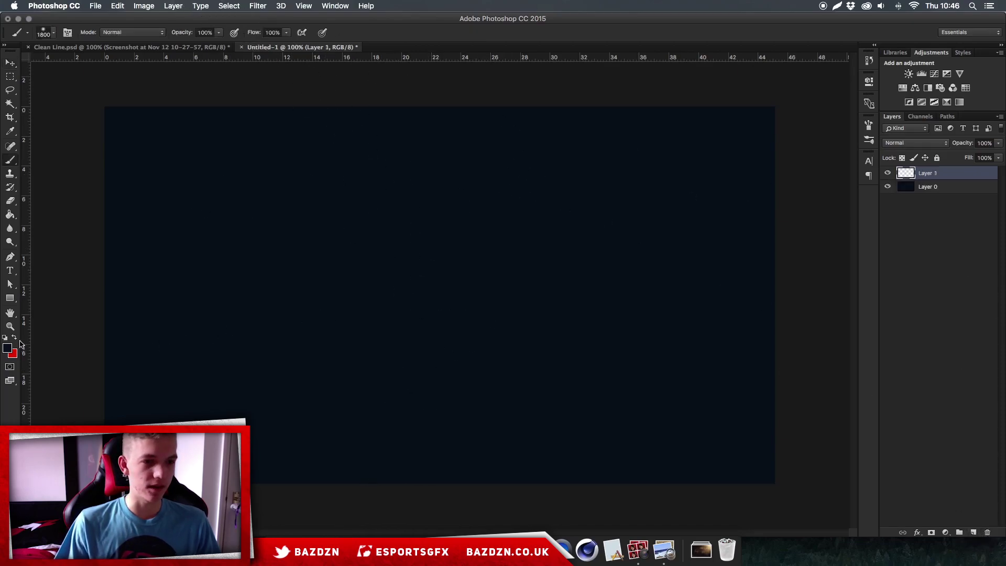
left_click(8, 348)
left_click_drag(690, 99, 614, 78)
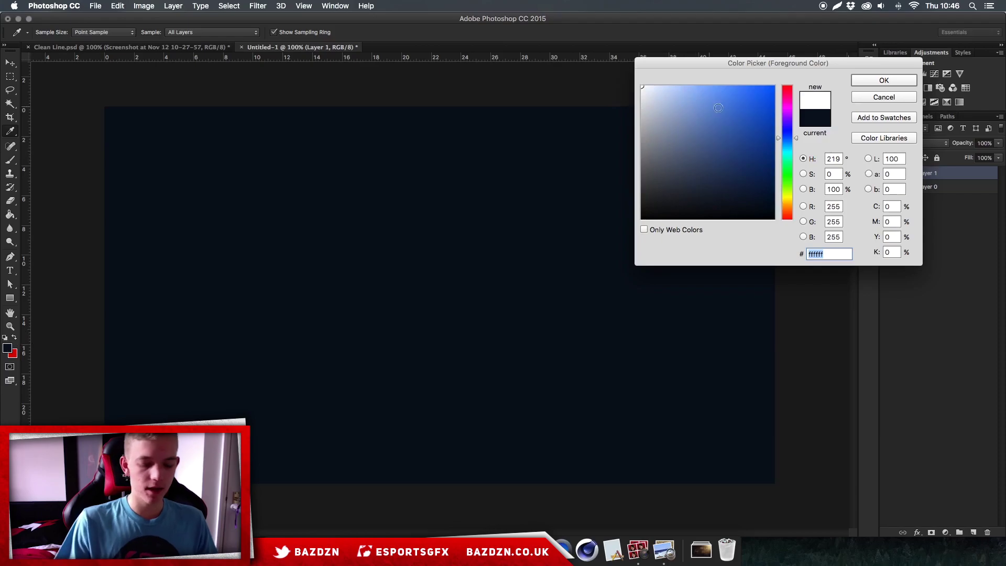
key("Return")
key("super+minus")
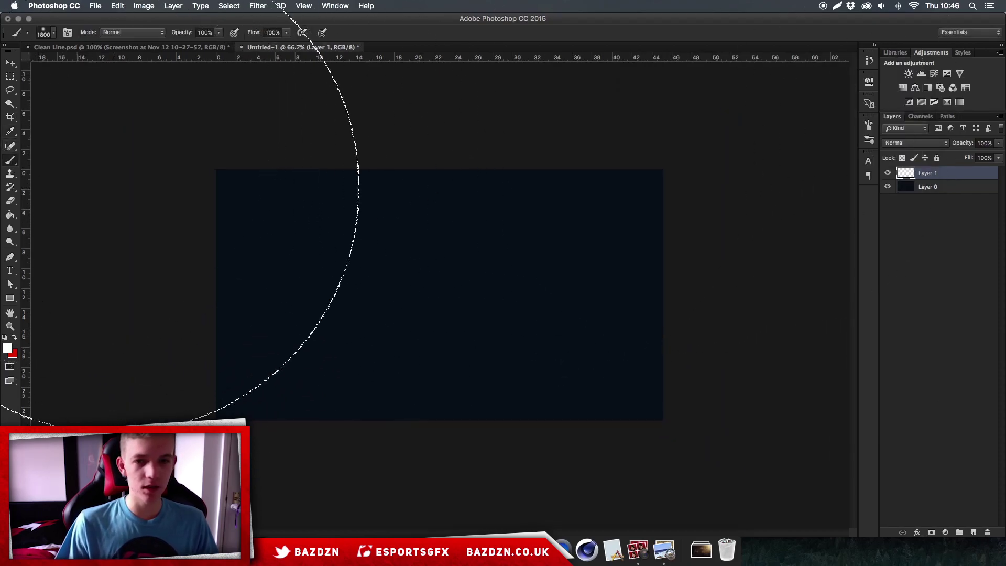
right_click(434, 203)
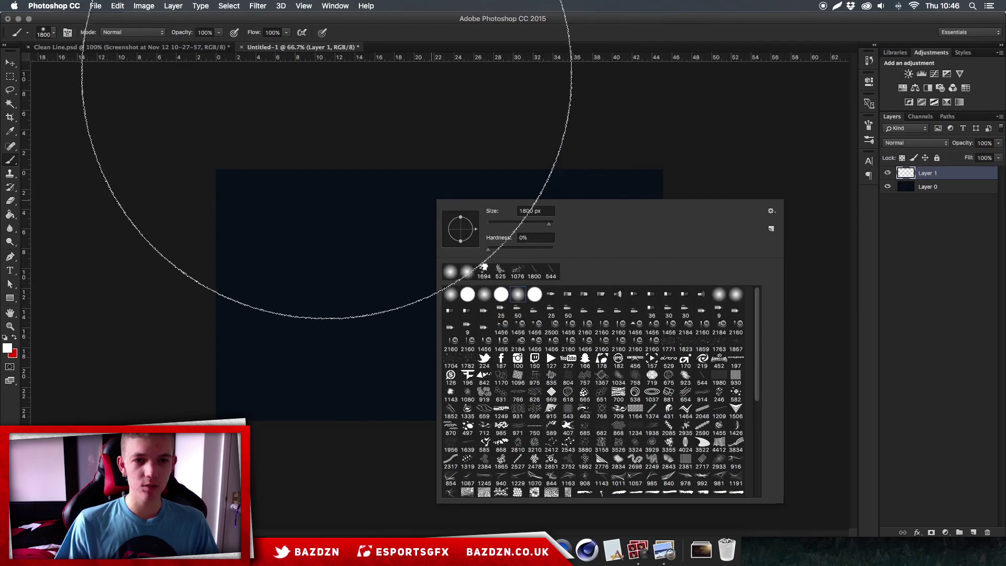
left_click(330, 76)
key("super+z")
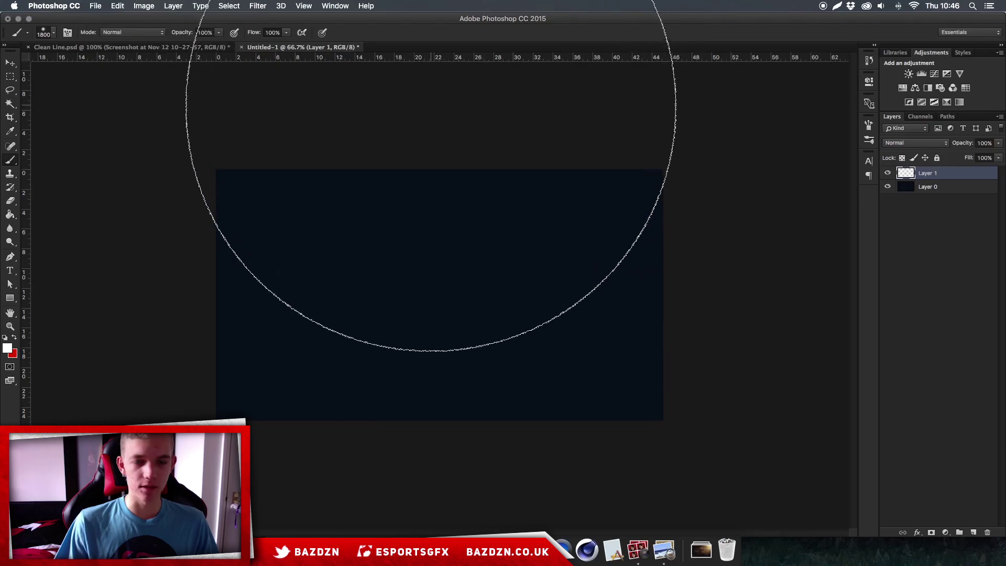
right_click(441, 122)
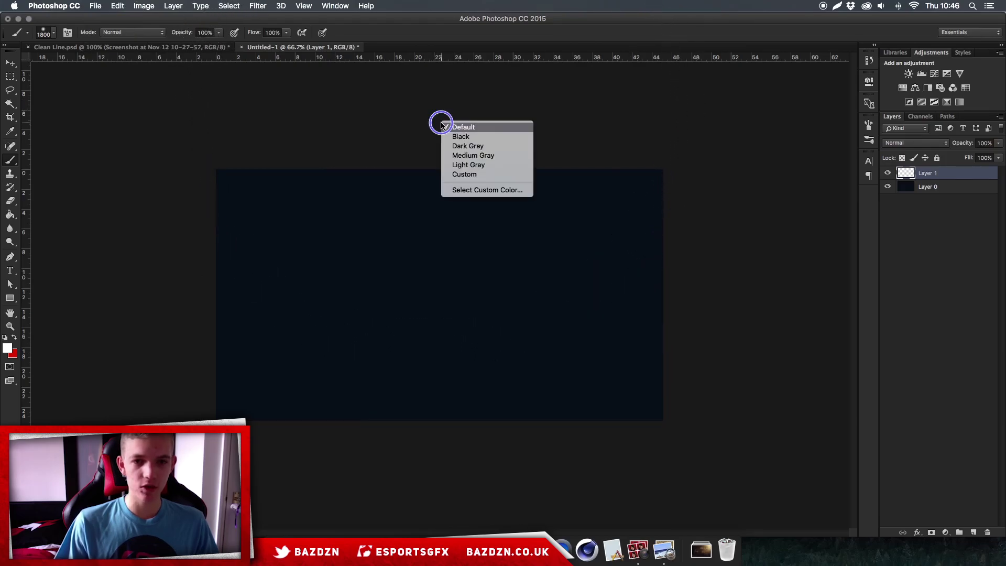
left_click(407, 210)
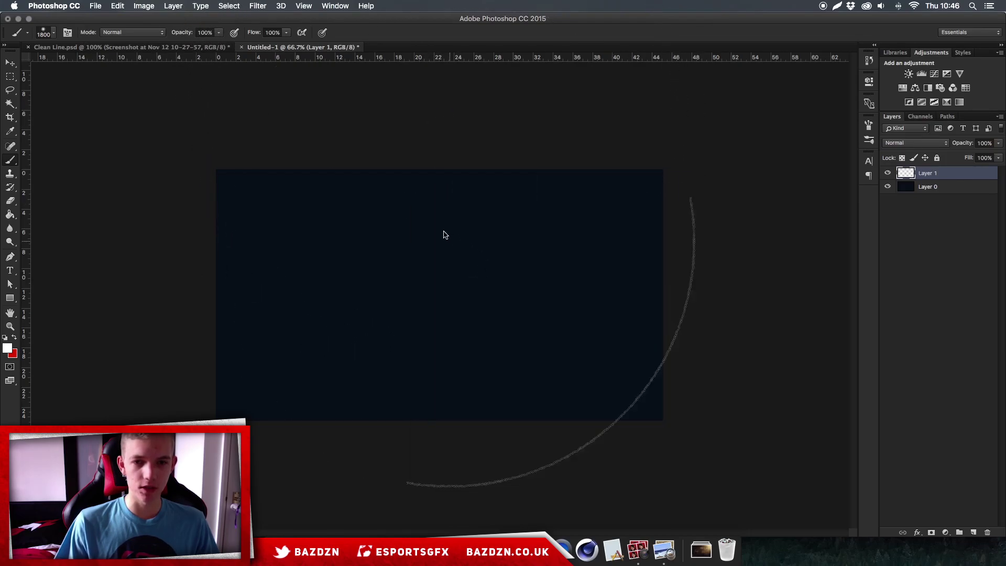
right_click(444, 235)
left_click(404, 124)
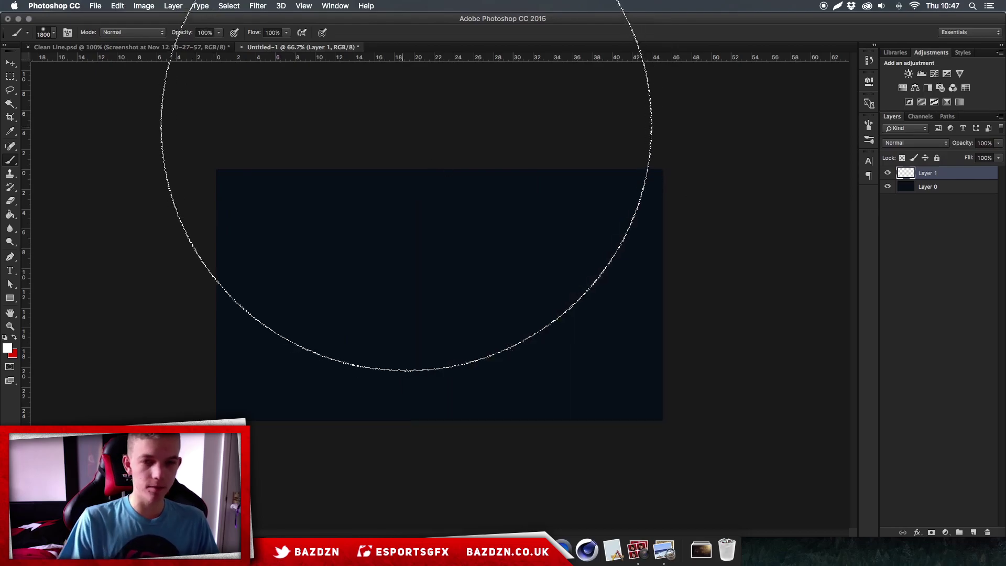
Paint a soft white glow centred over the canvas's upper edge on the new layer with the 1800 px soft brush, undoing and repainting as needed
key("super+minus")
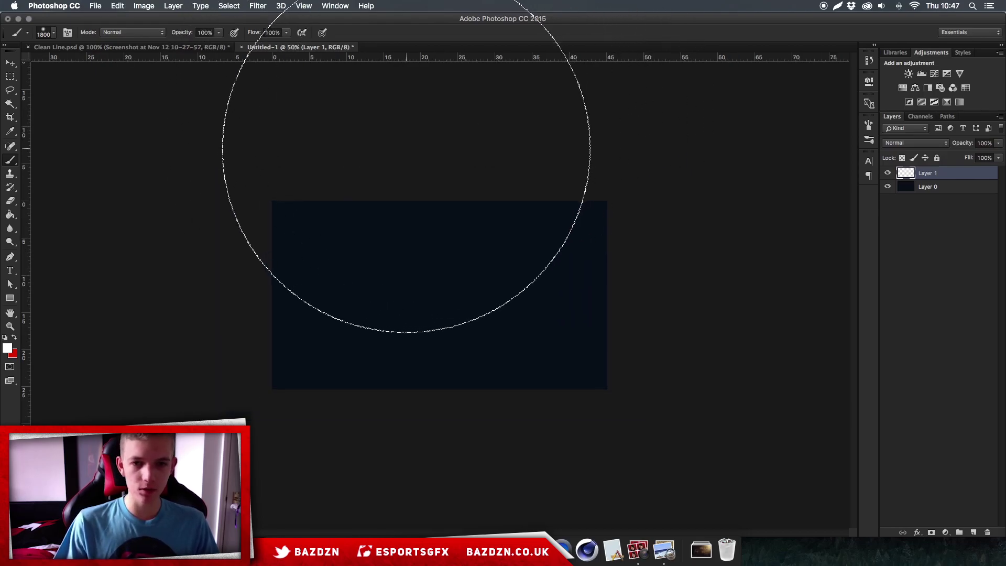
left_click(457, 85)
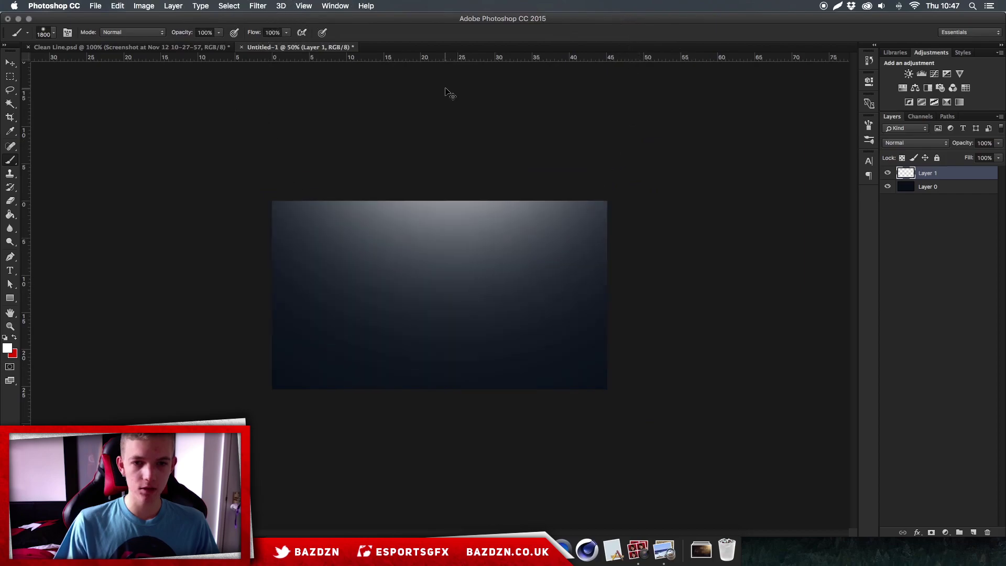
key("super+z")
key("super+z")
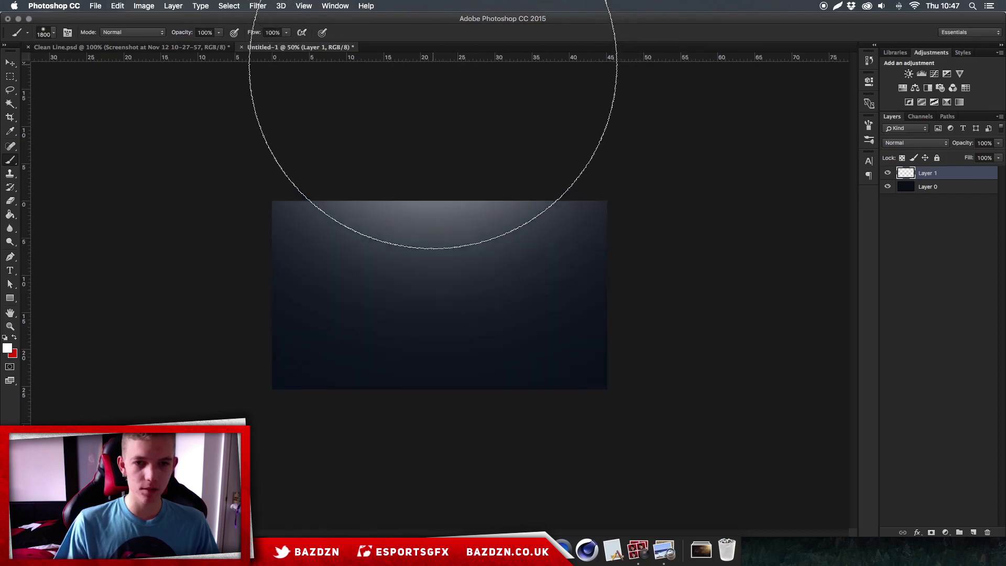
key("super+z")
key("super+z")
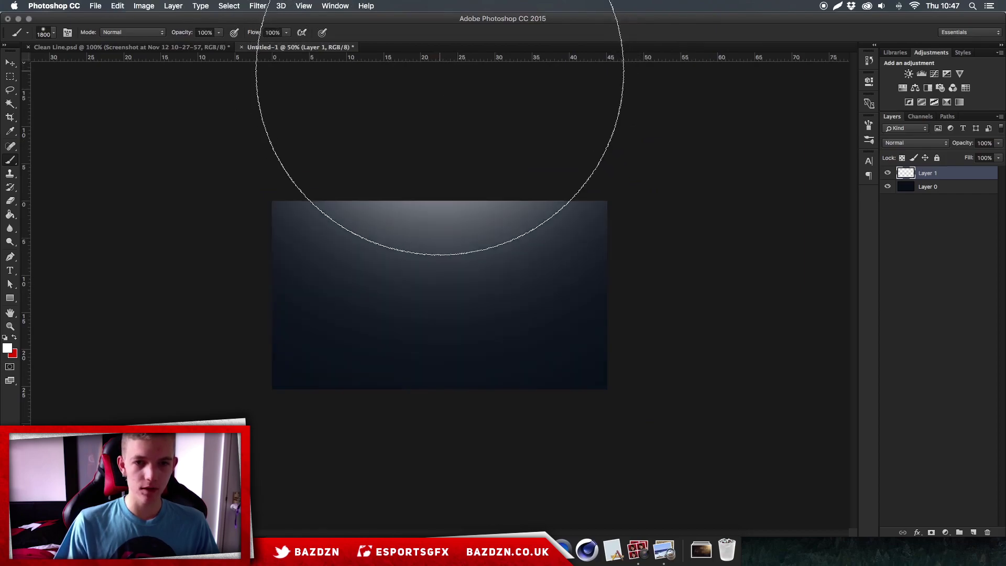
key("super+z")
key("super+z")
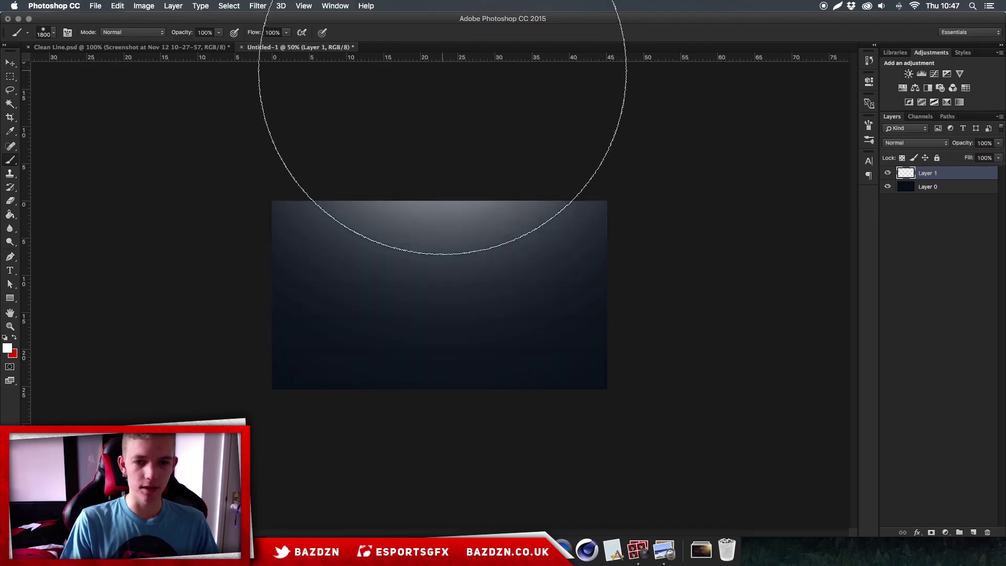
Lower the opacity of the white glow layer to 43%
key("super+plus")
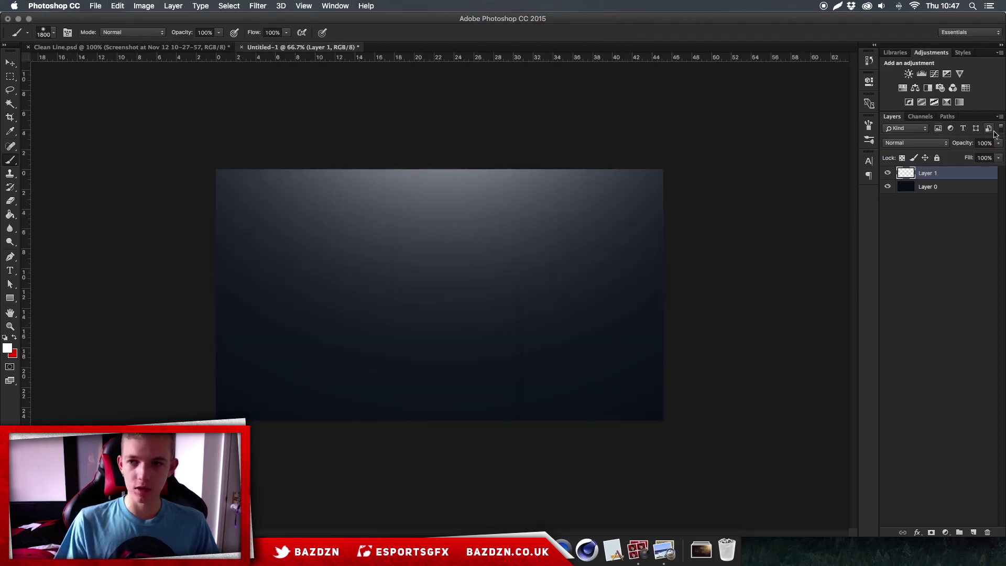
left_click(998, 143)
left_click(968, 153)
left_click_drag(969, 153, 970, 154)
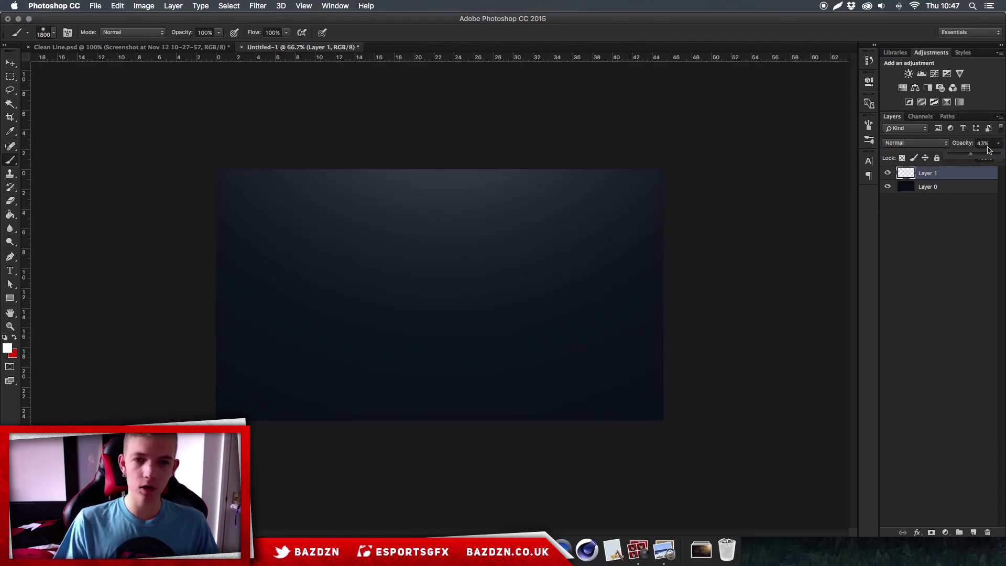
key("super+plus")
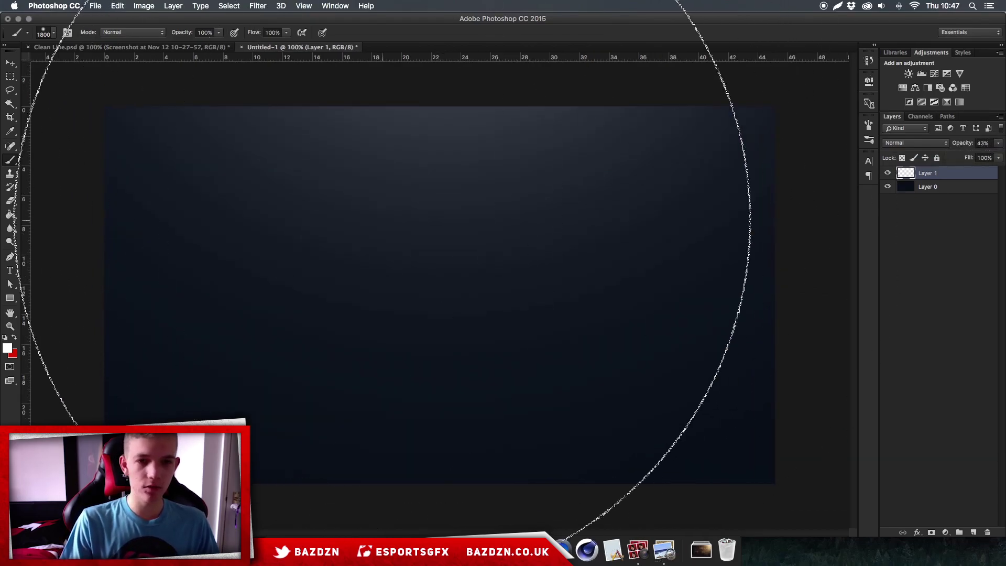
key("super+minus")
key("super+plus")
key("super+plus")
key("super+plus")
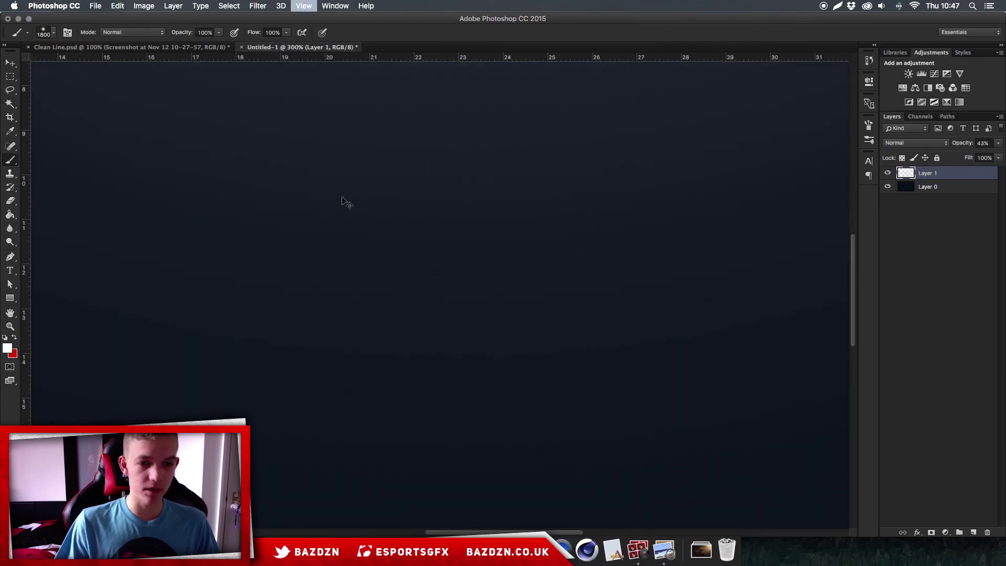
key("super+minus")
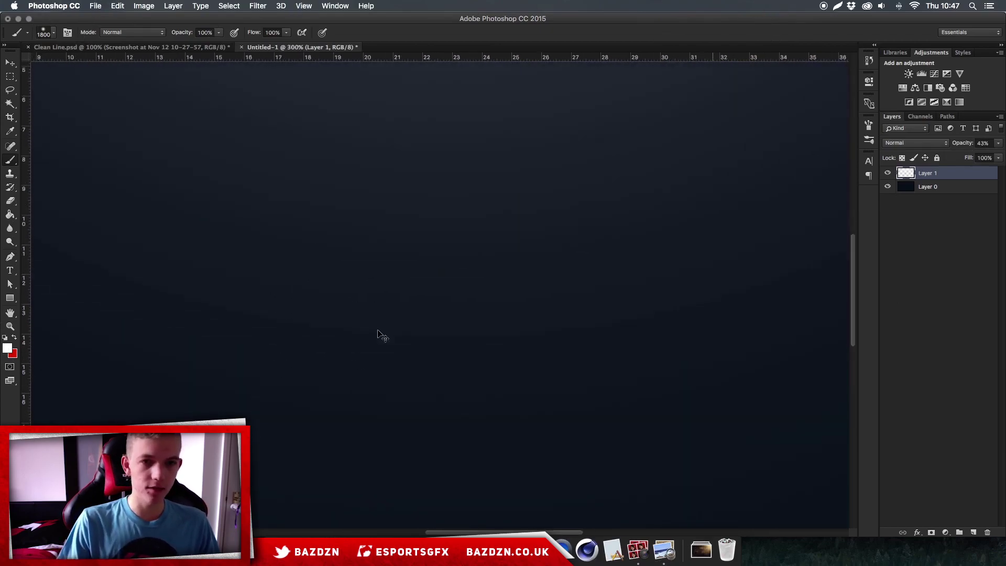
Start the Add Noise filter on the white glow layer with Uniform, Monochromatic noise and try an amount of 11.86%
key("super+minus")
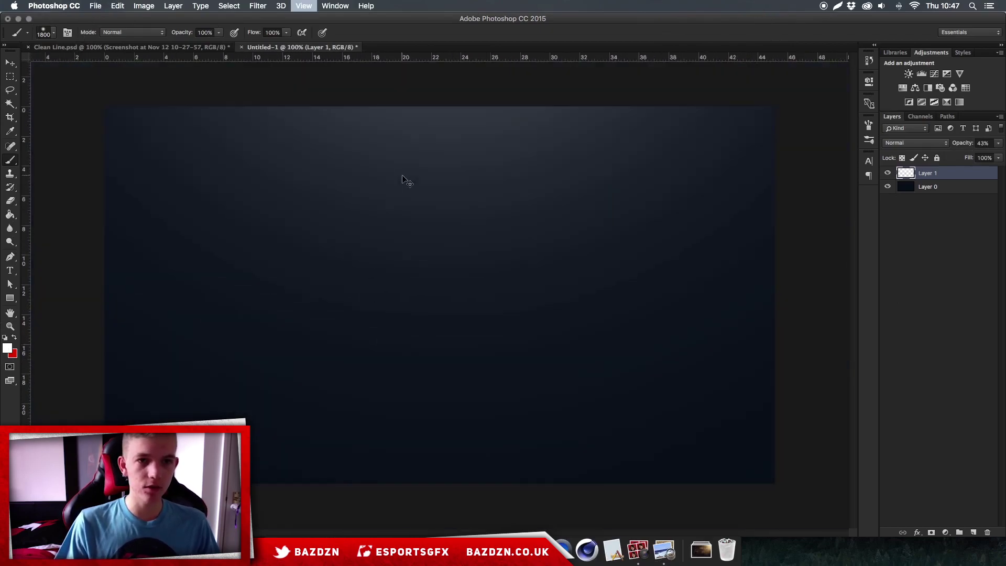
left_click(258, 5)
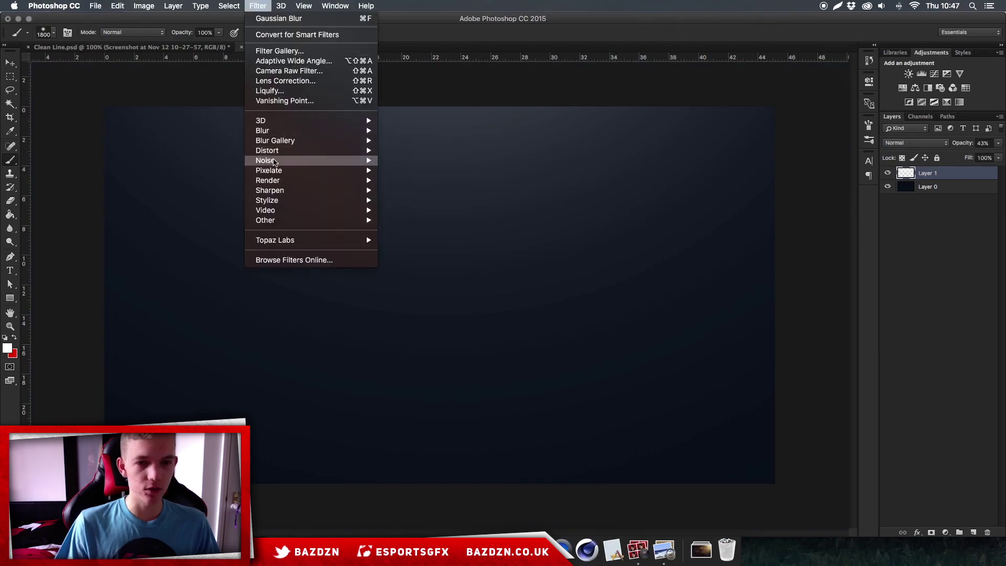
mouse_move(301, 160)
left_click(409, 160)
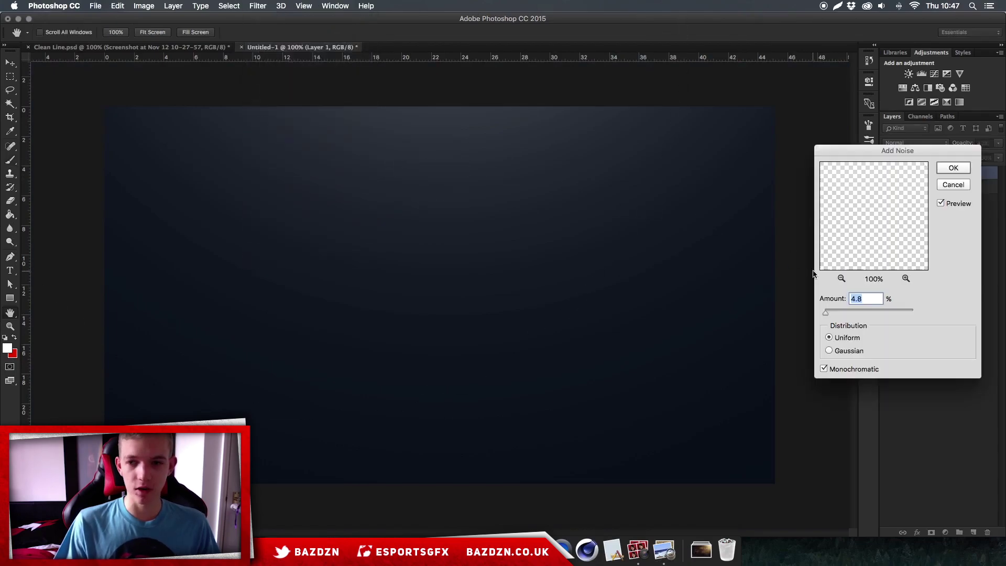
left_click_drag(829, 314, 825, 313)
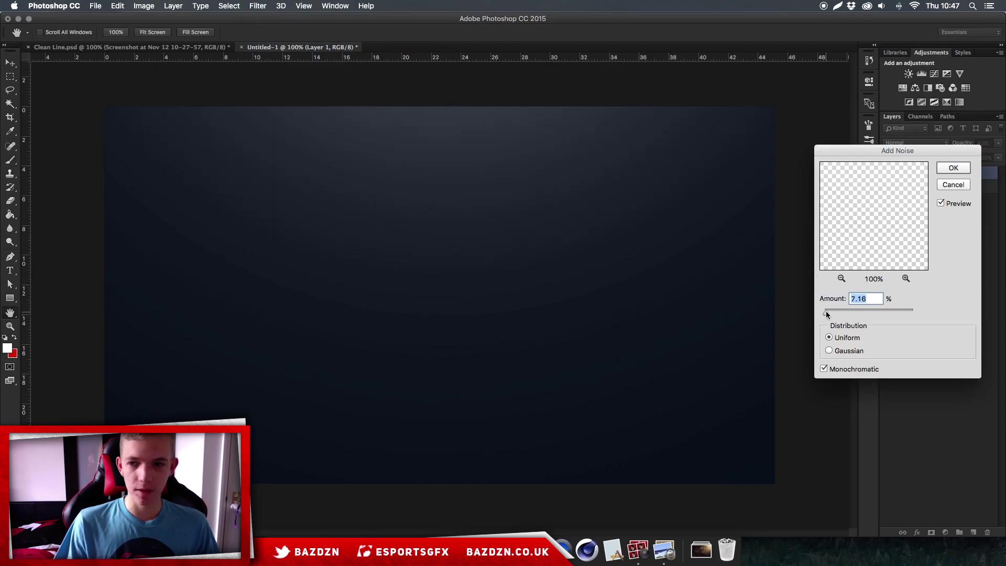
left_click_drag(826, 312, 826, 313)
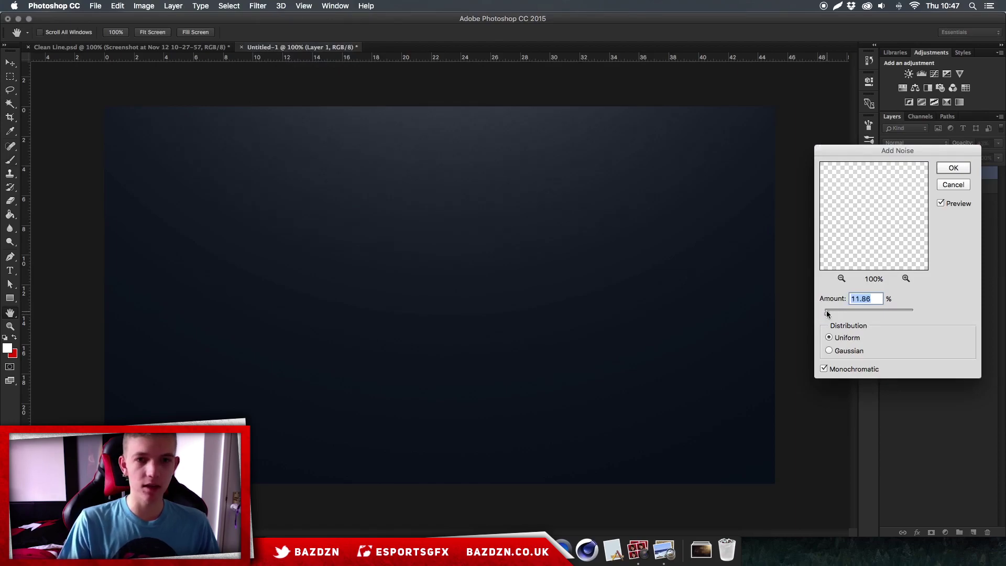
left_click(488, 93, "super")
left_click(489, 92, "super")
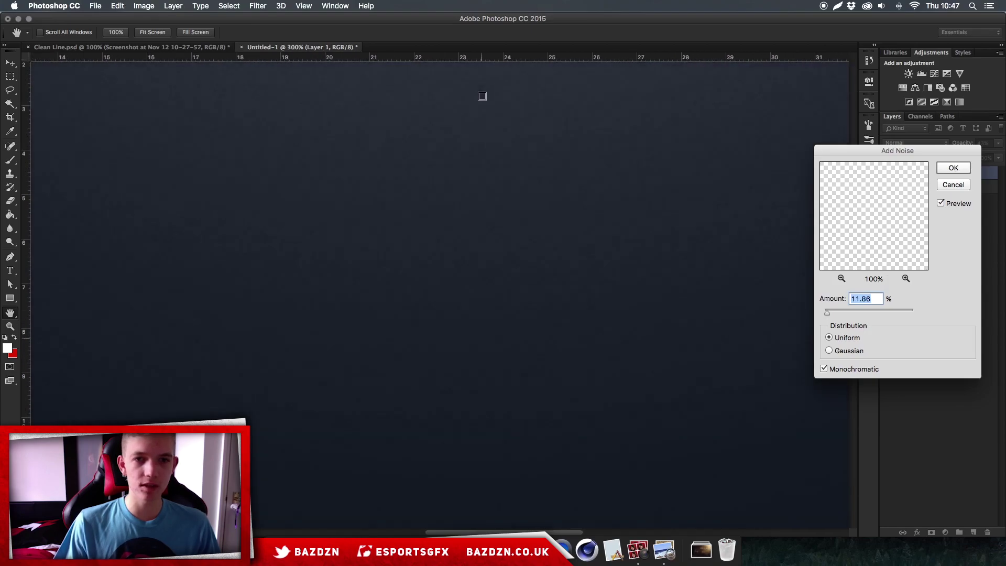
scroll(482, 96, "up", 3)
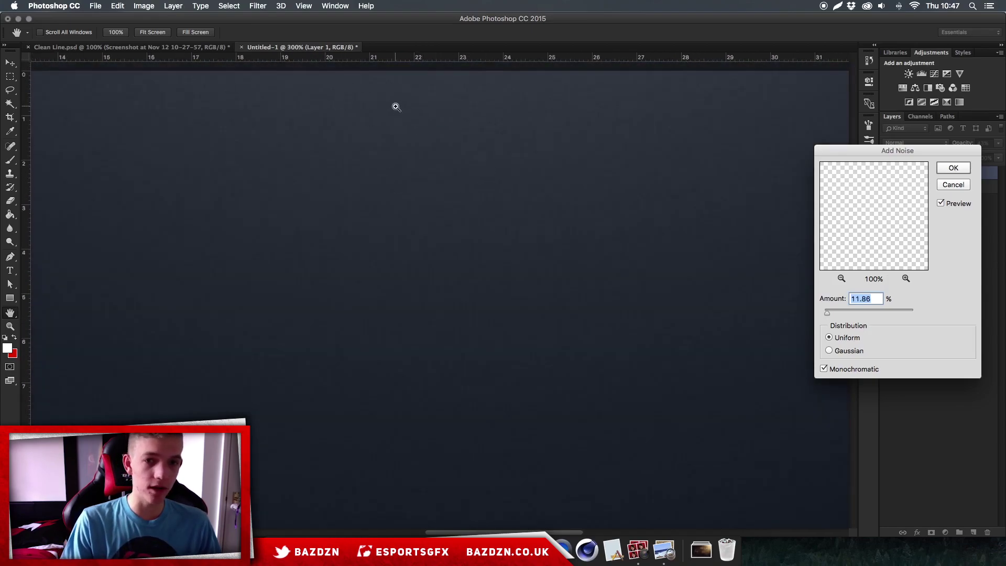
key("super+minus")
key("super+minus")
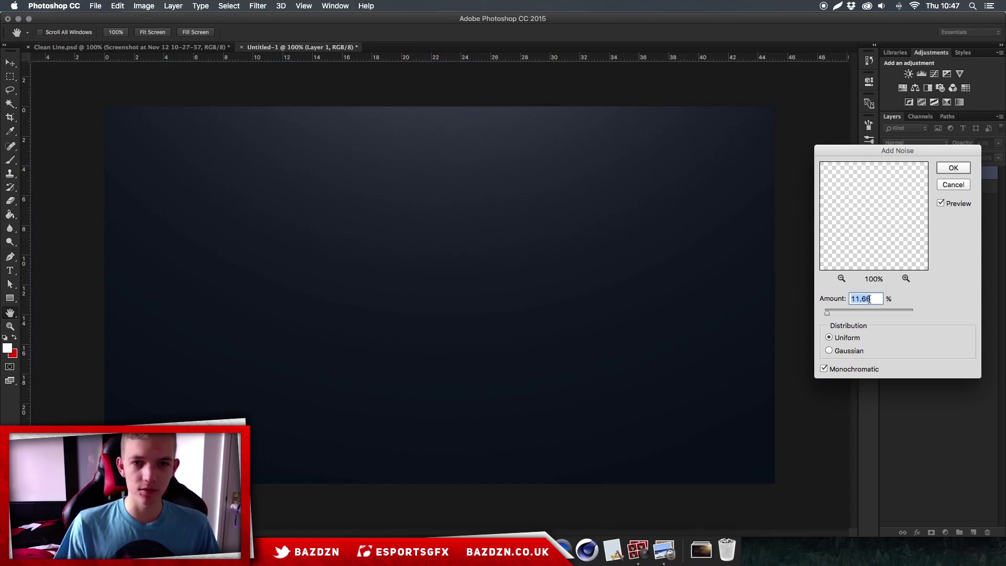
Reduce the noise amount to 4.80% and apply the filter to the glow layer
left_click(827, 313)
left_click(827, 313)
left_click(827, 314)
left_click(827, 314)
left_click(827, 313)
left_click(827, 313)
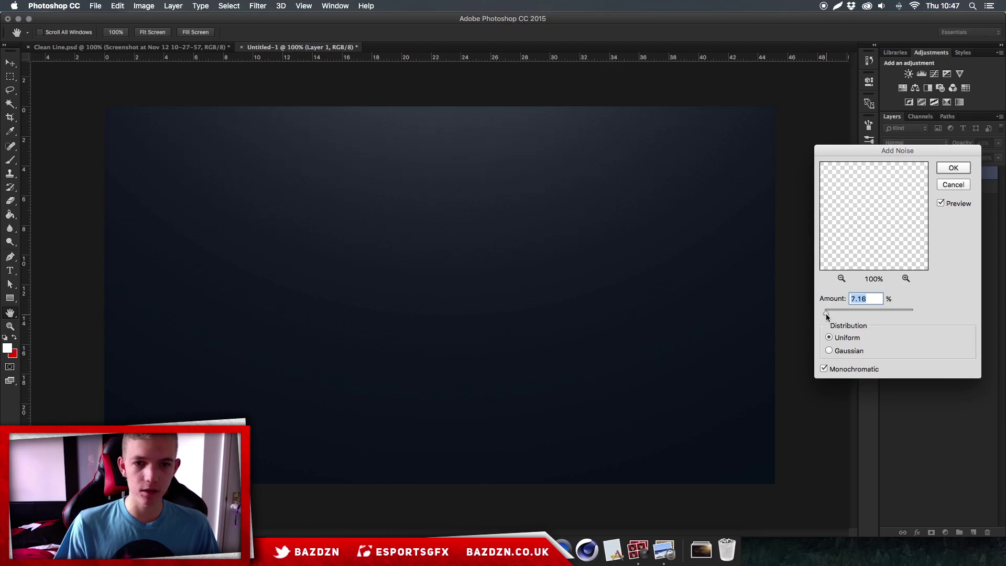
left_click(825, 313)
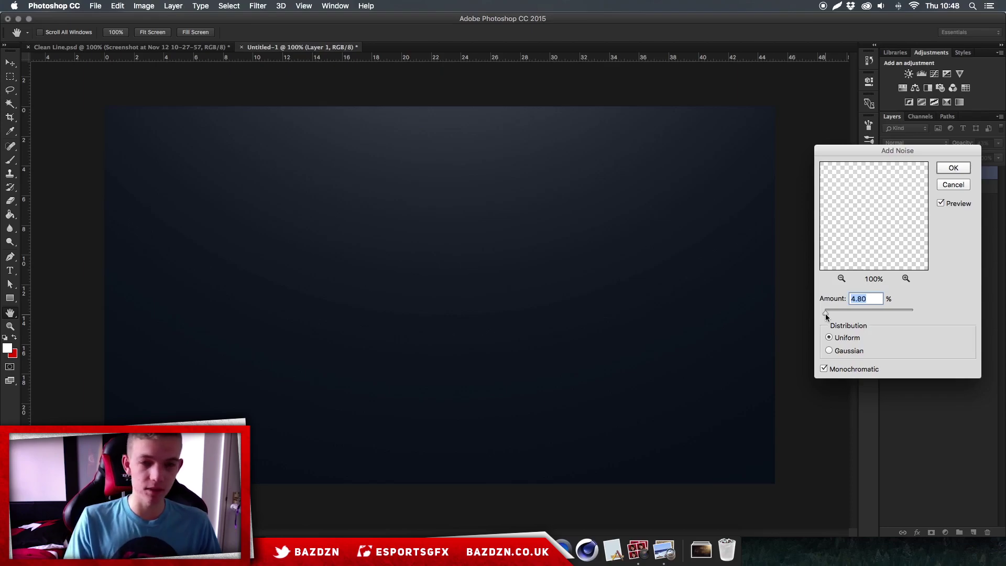
key("Return")
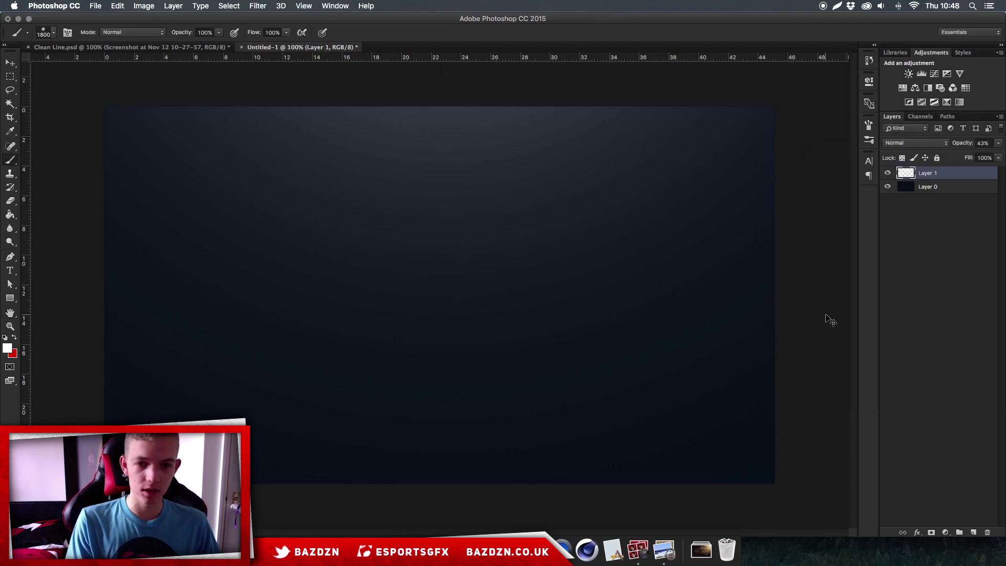
key("super+minus")
key("super+minus")
key("super+plus")
key("super+plus")
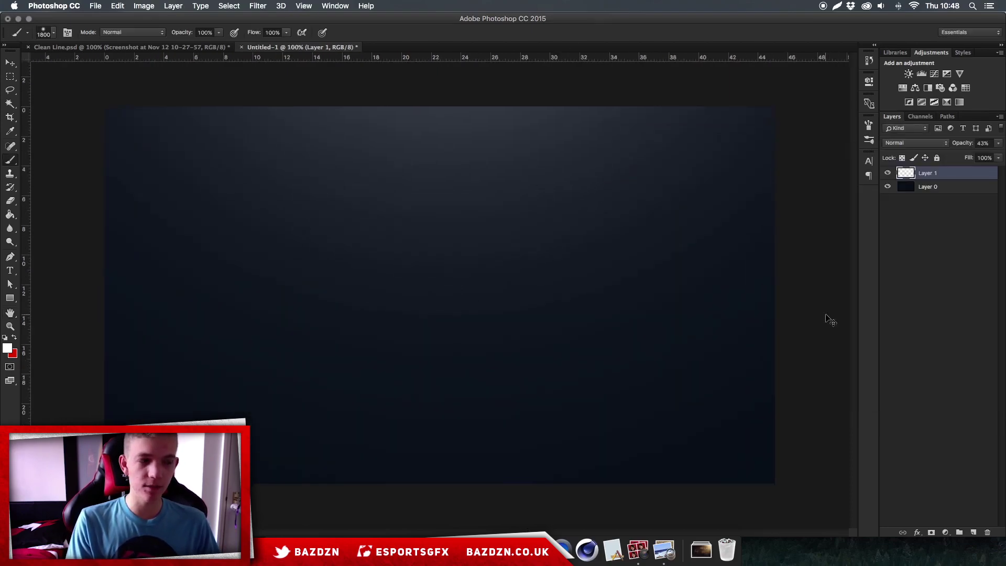
key("super+plus")
key("super+minus")
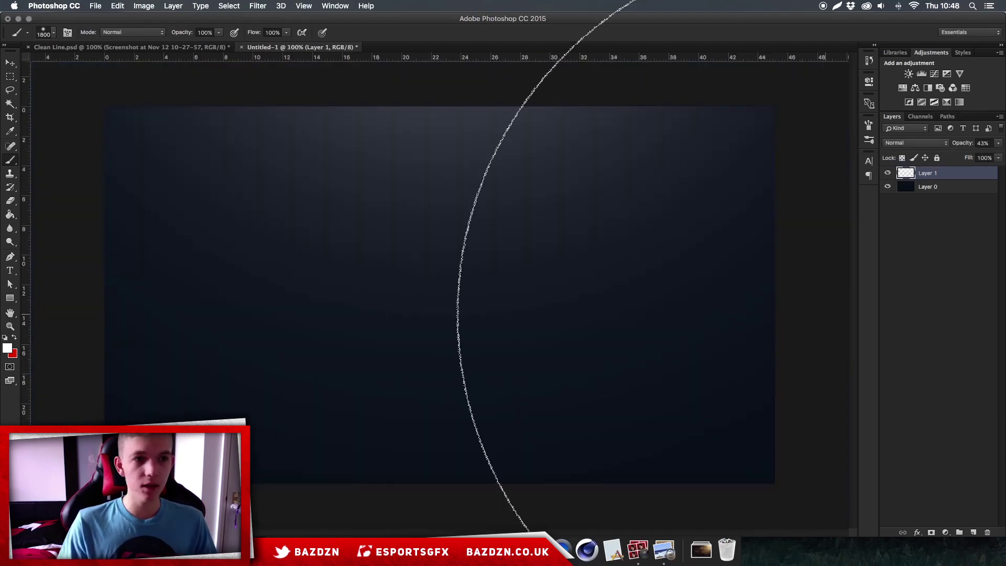
Switch to the Move tool, look over the finished Clean Line.psd design and return to the untitled document
left_click(11, 62)
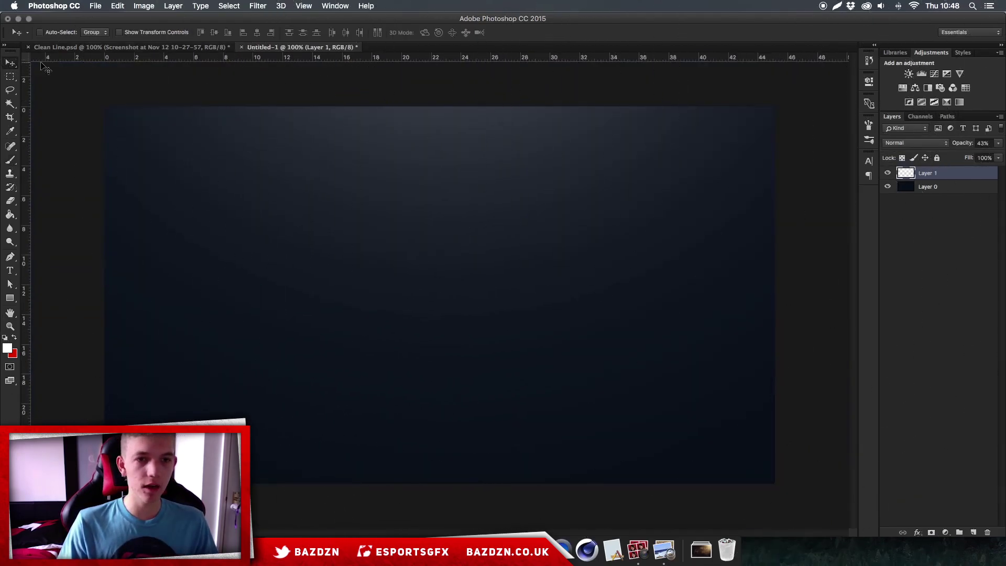
left_click(112, 48)
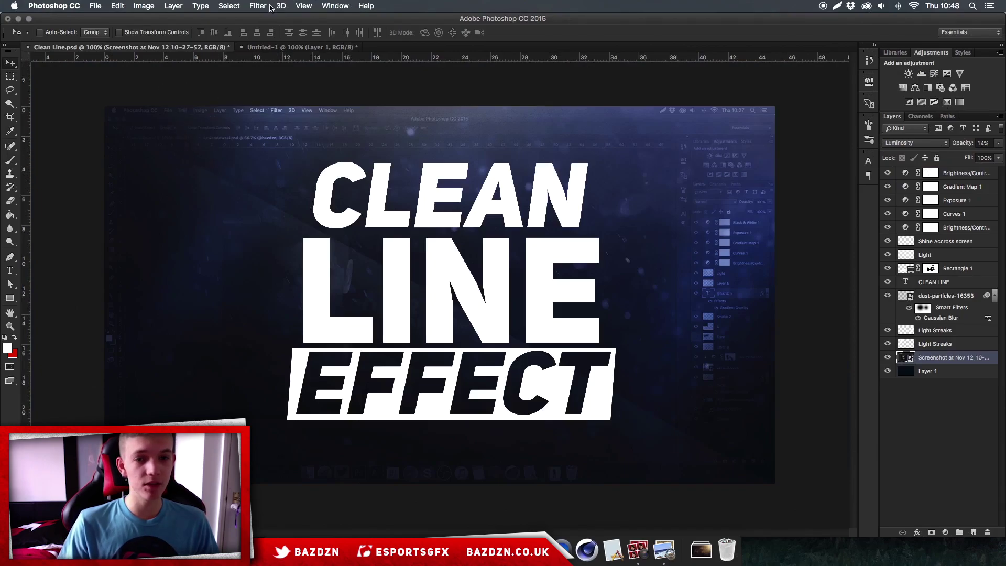
left_click(269, 46)
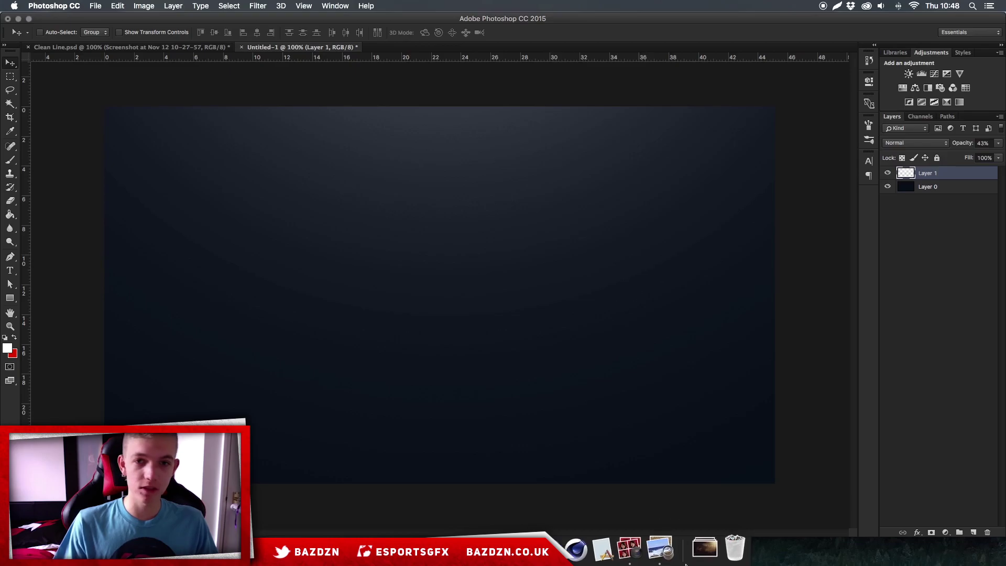
Place the Nov 12 Photoshop screenshot image across the whole canvas and move its layer beneath the white glow layer
left_click(700, 550)
left_click_drag(544, 143, 292, 227)
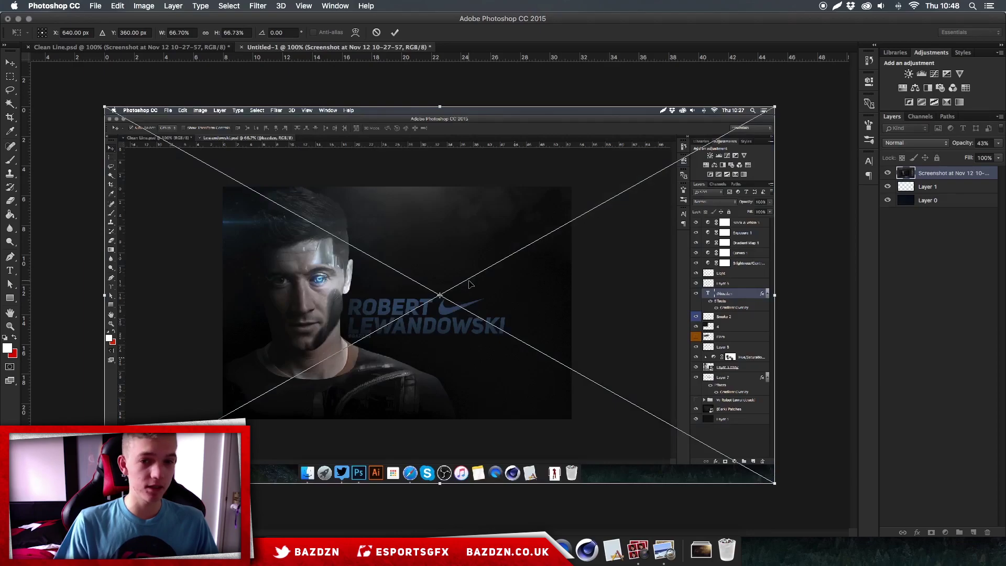
key("Return")
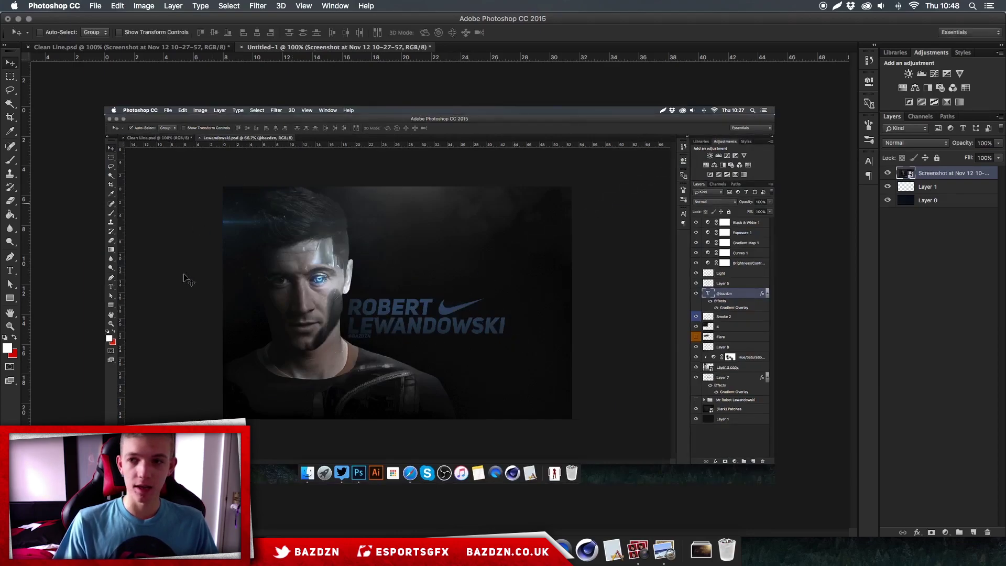
left_click_drag(951, 174, 943, 192)
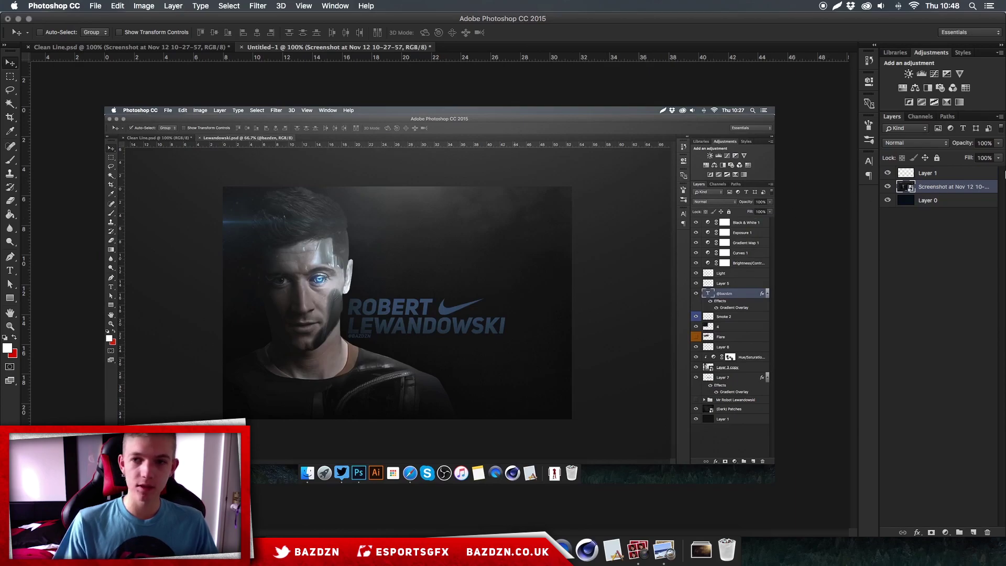
Change the screenshot layer's blend mode to Luminosity
left_click(928, 144)
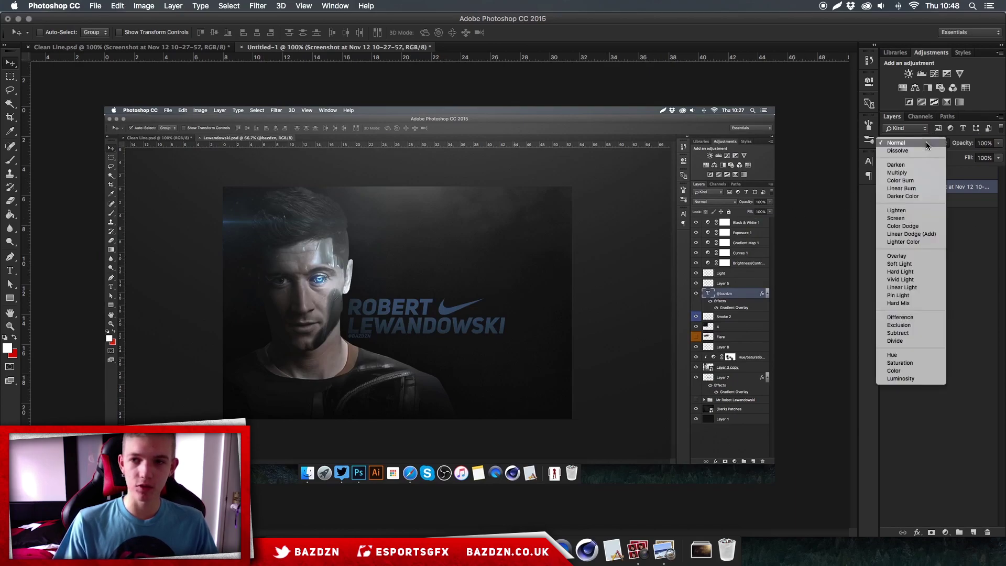
left_click(881, 148)
left_click(891, 145)
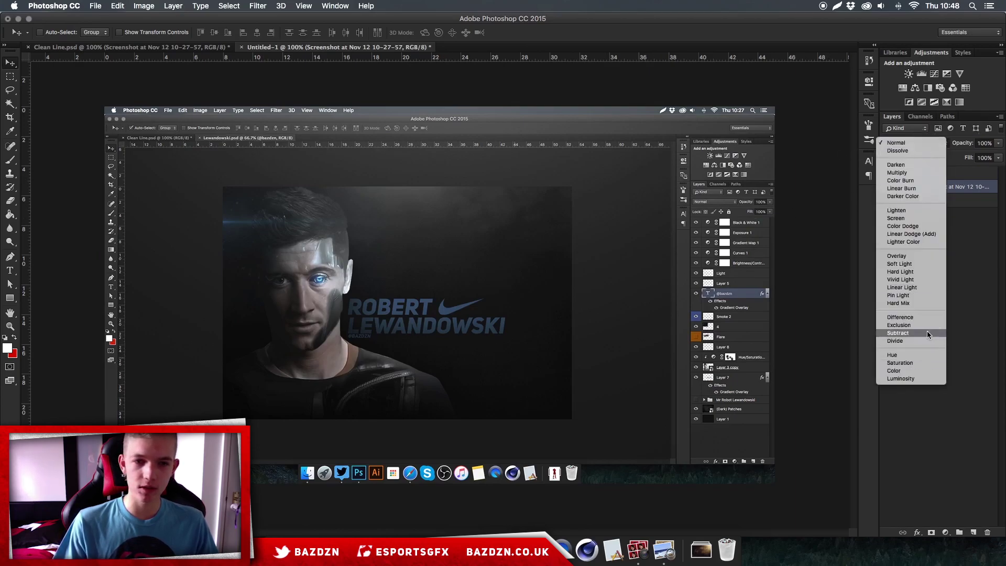
left_click(912, 379)
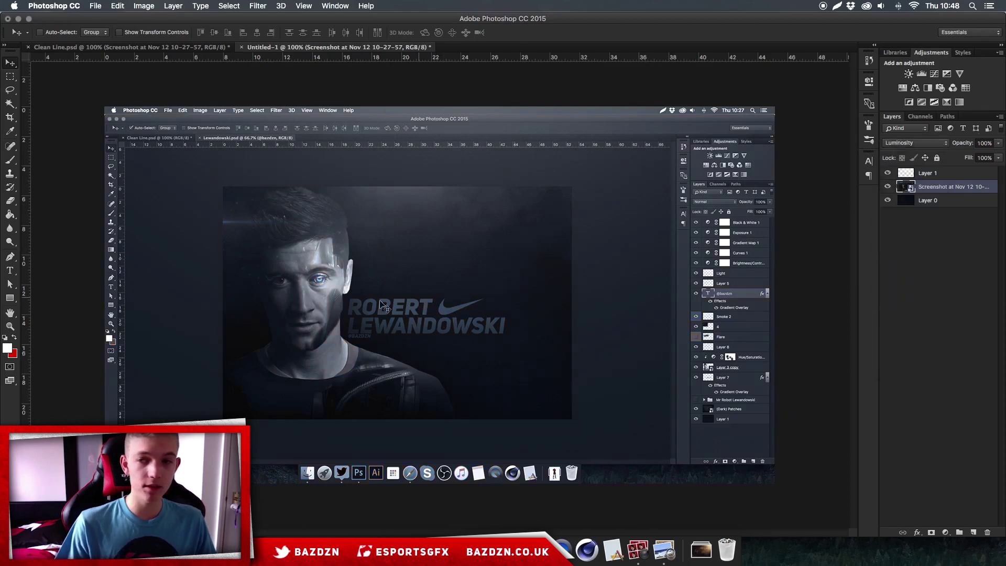
Compare the canvas with the screenshot layer hidden and shown, and lower that layer's opacity to 13%
left_click(889, 189)
left_click(888, 187)
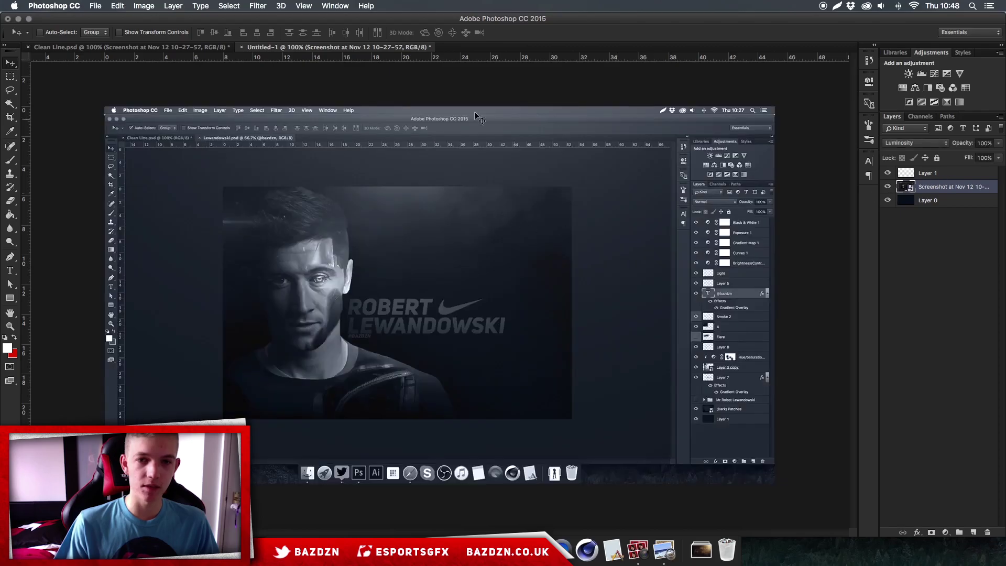
left_click(888, 187)
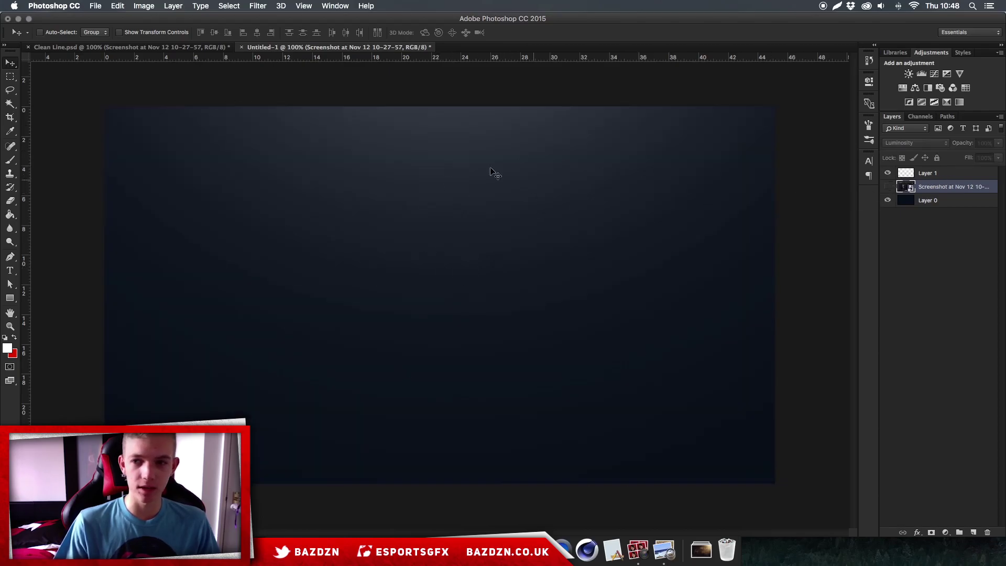
left_click(888, 187)
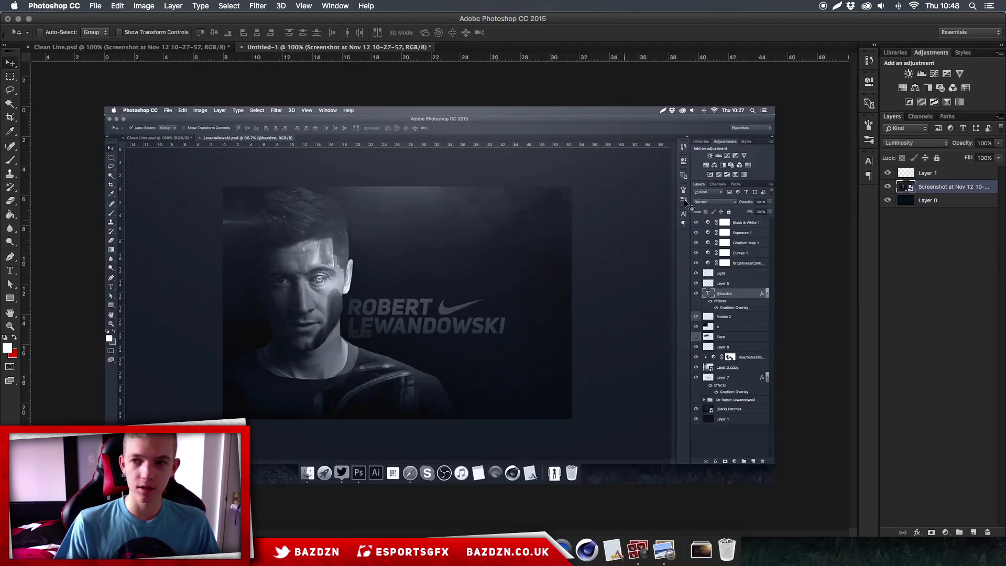
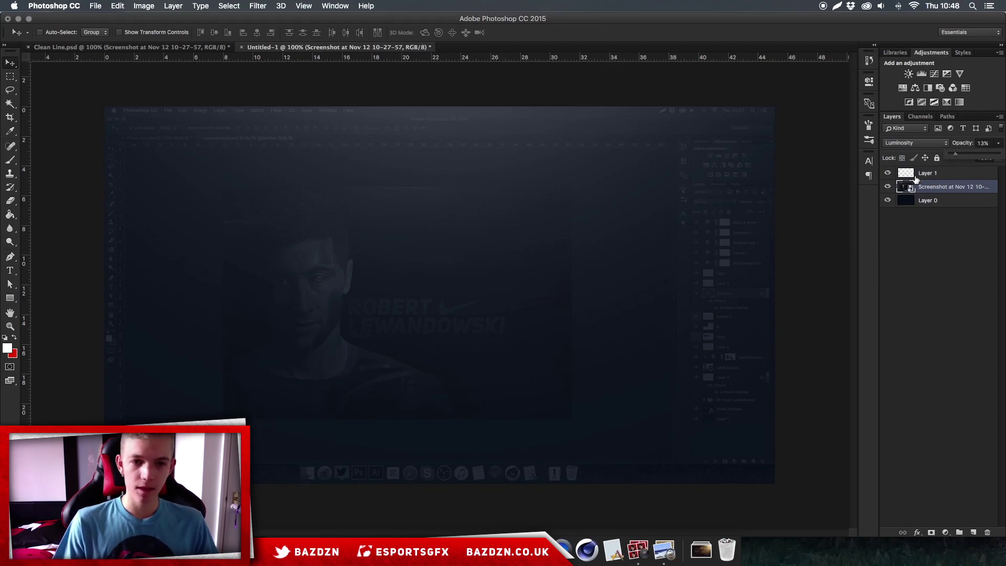
left_click(952, 190)
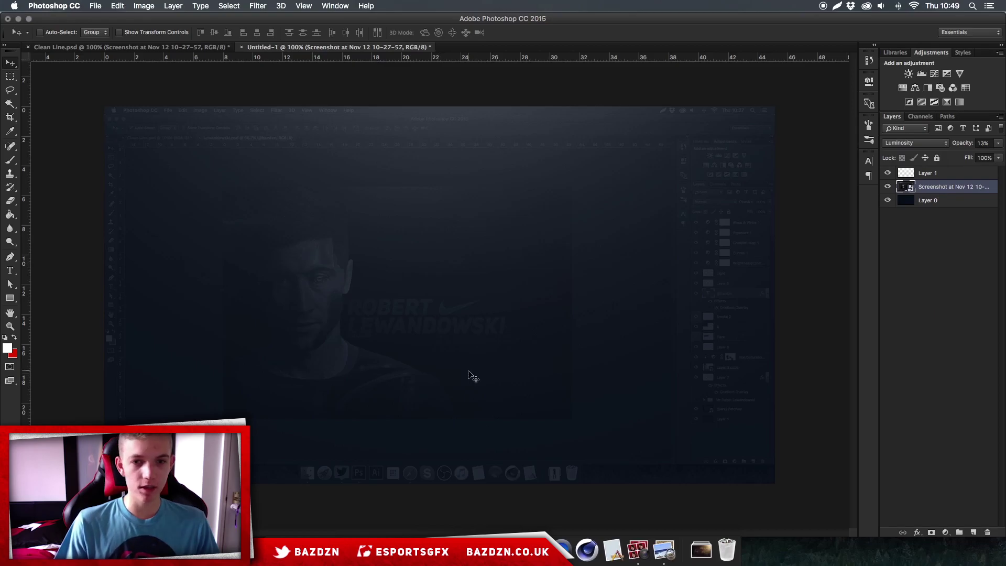
Switch to Safari and browse the Google image results for dust particles to find a suitable overlay texture
left_click(701, 549)
scroll(319, 170, "up", 5)
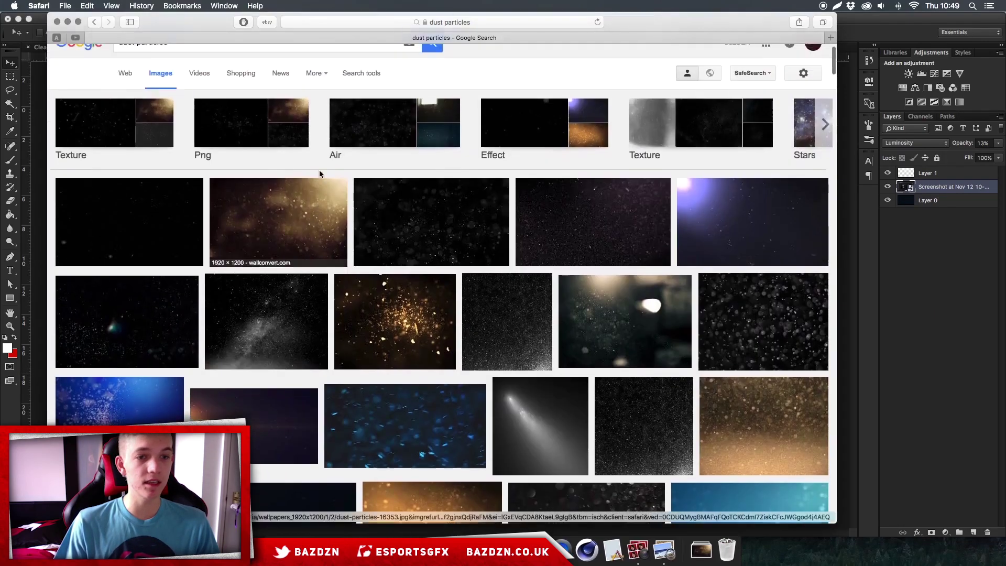
scroll(409, 267, "down", 4)
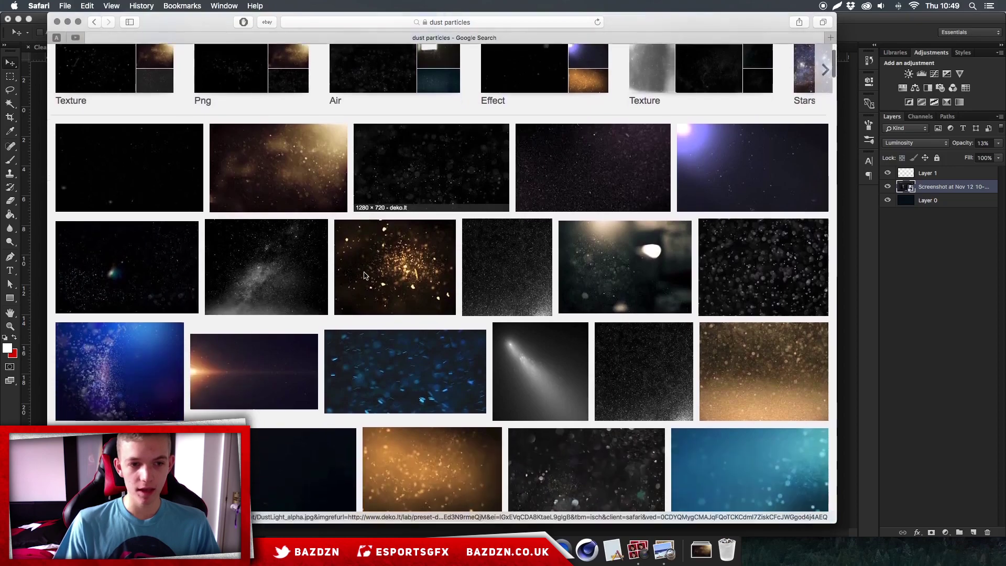
scroll(408, 195, "down", 5)
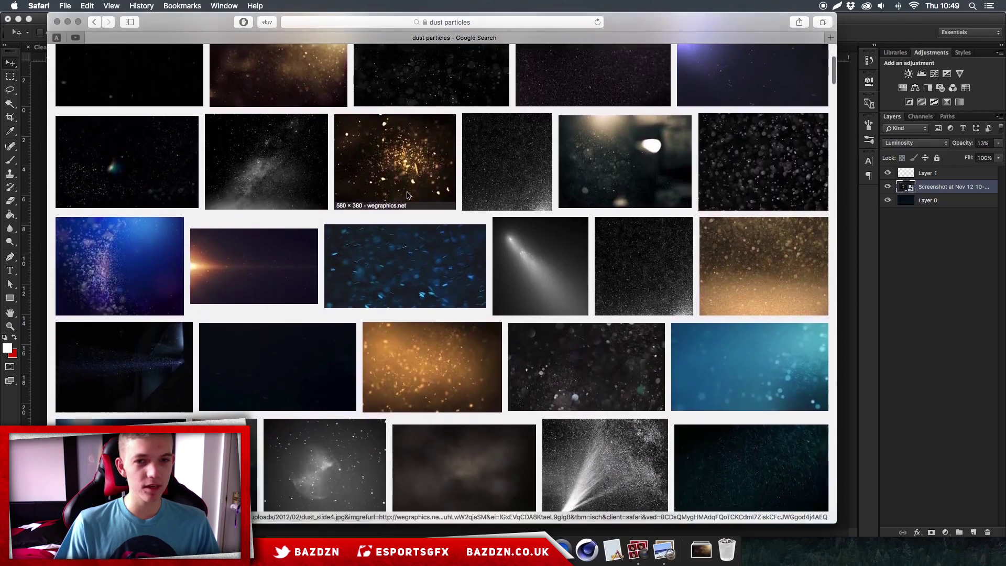
scroll(408, 196, "up", 8)
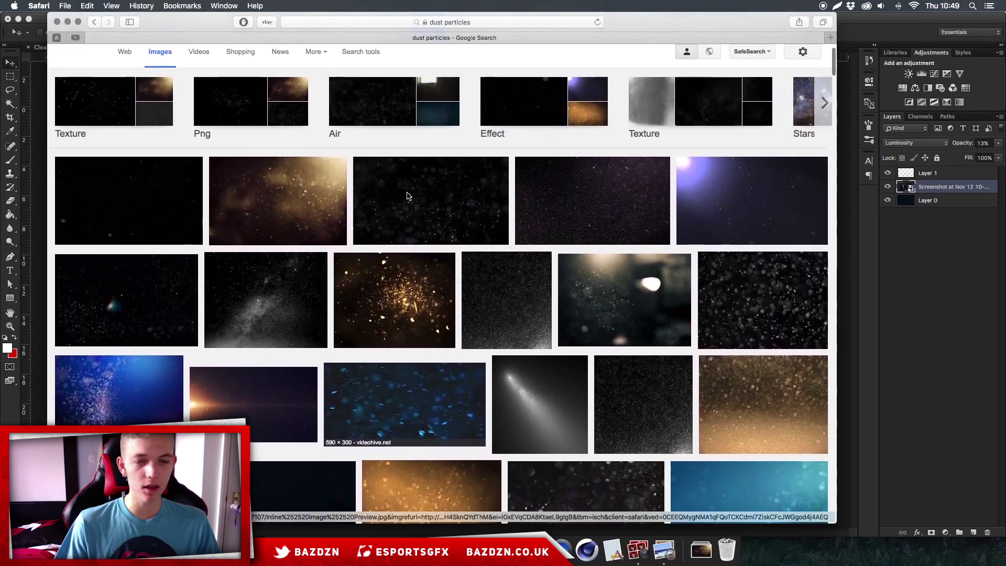
scroll(408, 195, "up", 1)
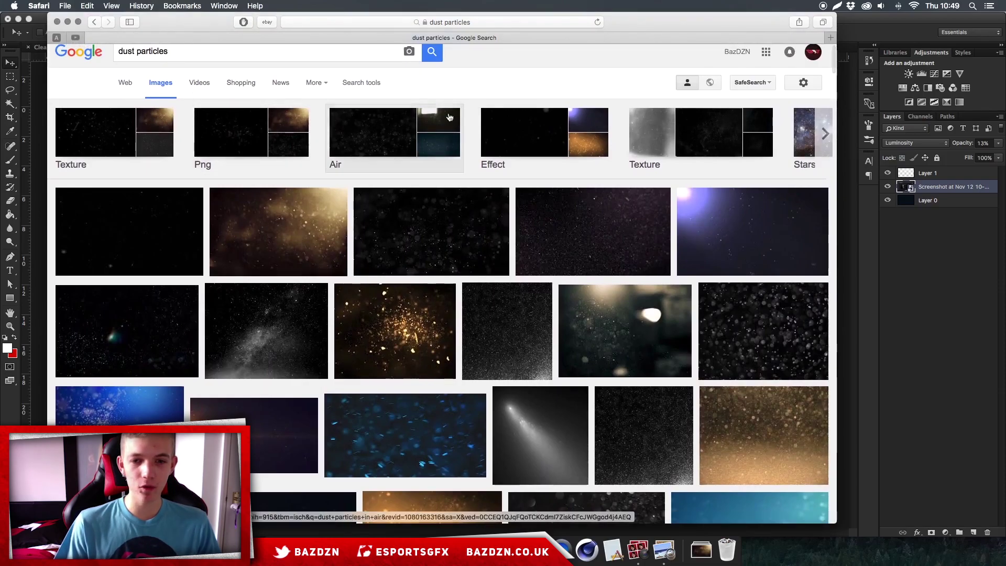
scroll(452, 230, "down", 15)
scroll(452, 231, "down", 4)
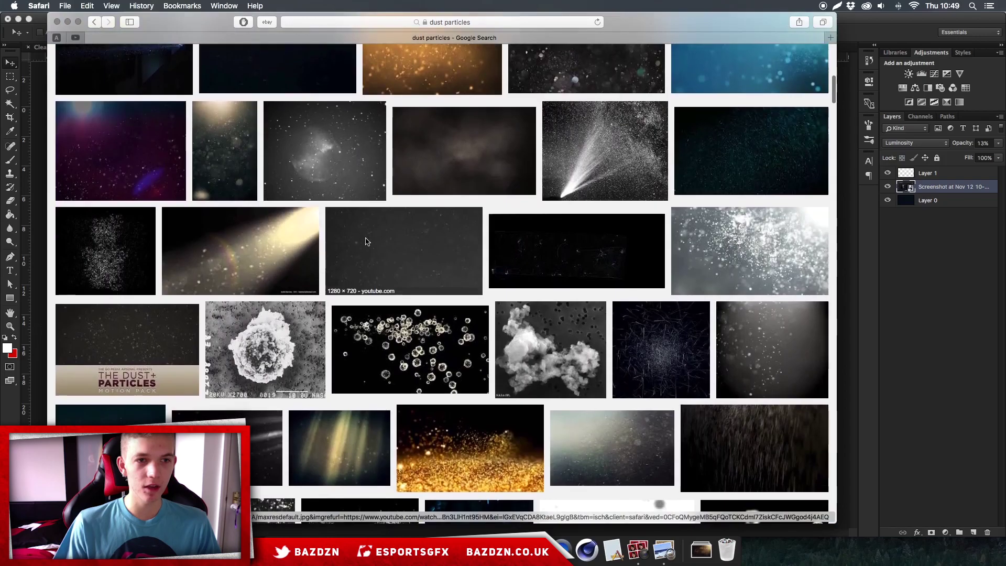
scroll(367, 236, "up", 20)
Search Google Images for smoke and look through the results for a suitable texture
left_click_drag(178, 59, 73, 59)
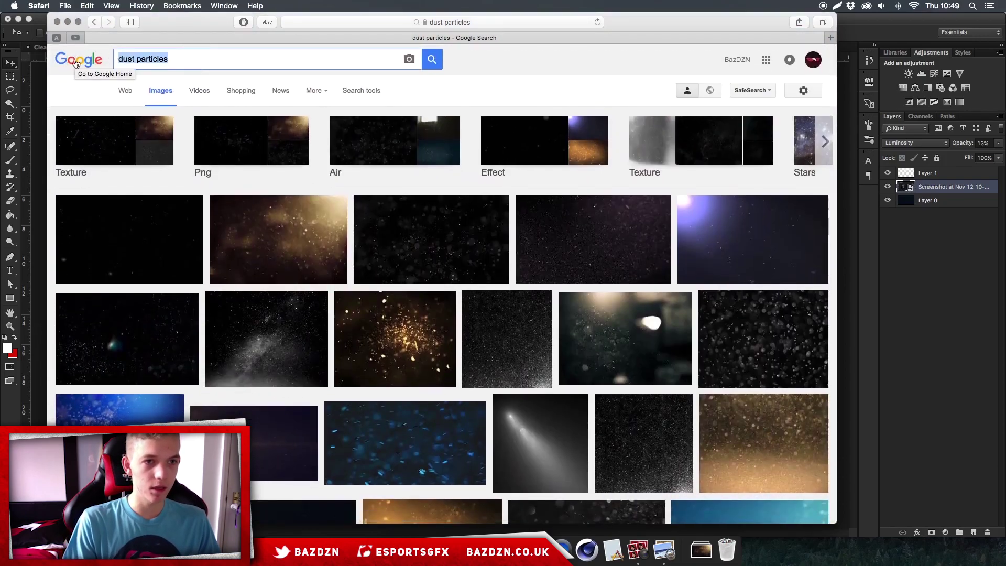
type("smoke")
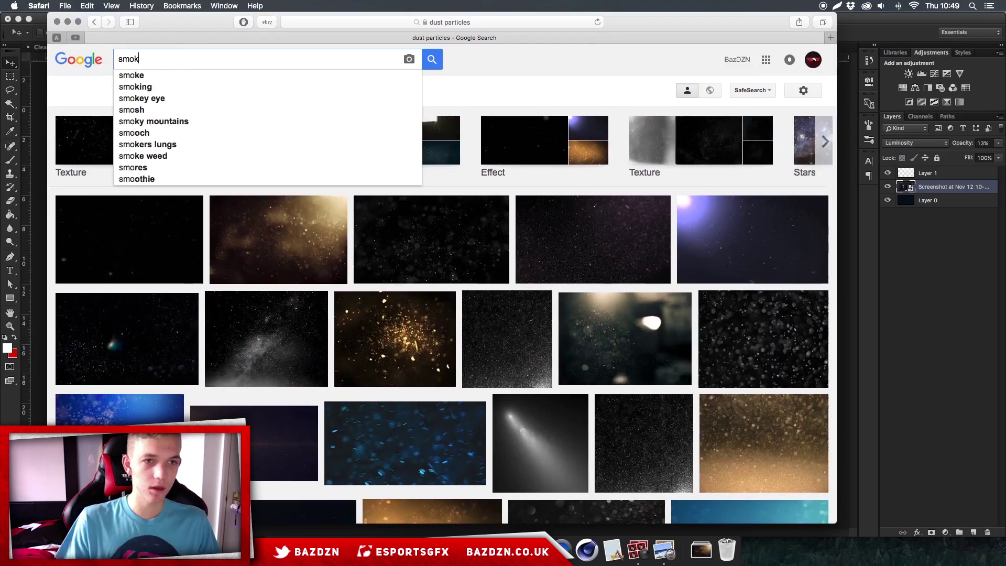
key("Return")
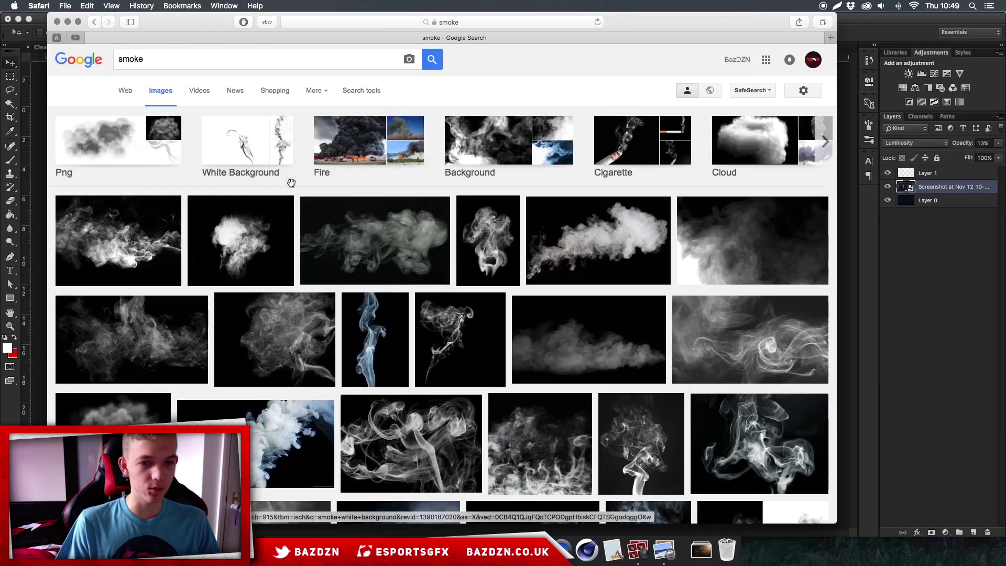
scroll(305, 186, "down", 5)
scroll(306, 186, "down", 1)
scroll(196, 177, "up", 2)
scroll(196, 177, "up", 5)
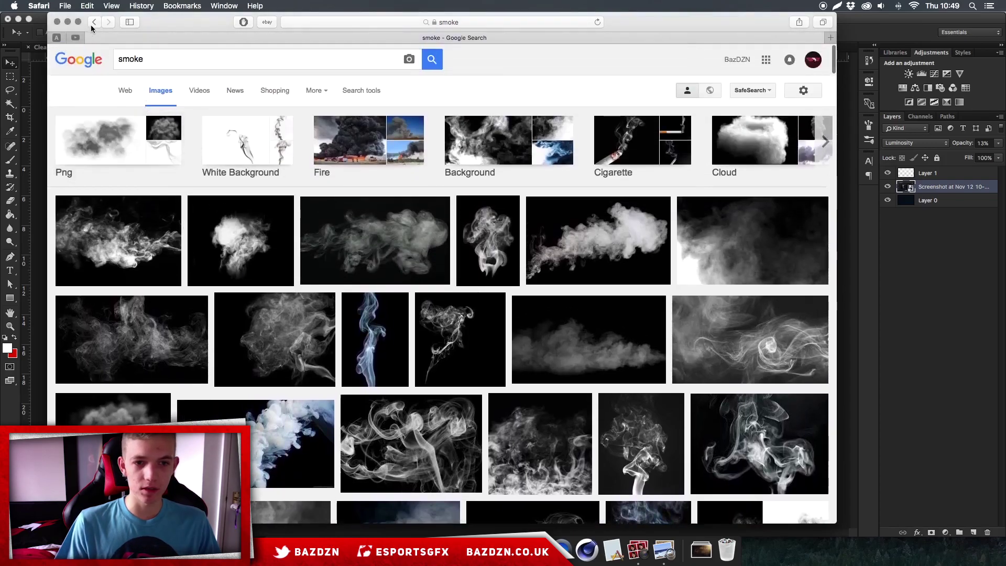
Return to the dust particles image results and preview the golden 1920 × 1200 wallpaper from wallconvert.com
key("super+bracketleft")
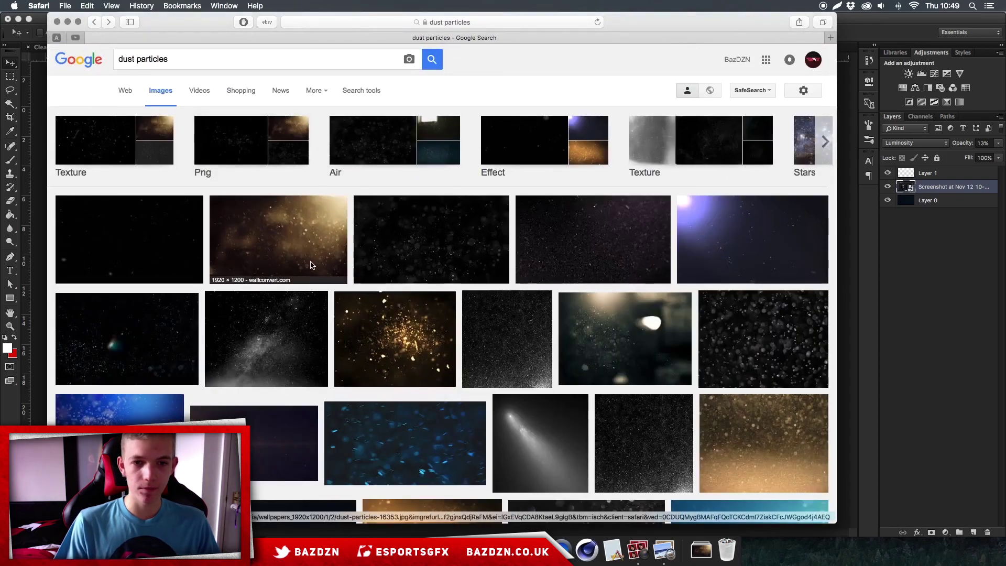
left_click(308, 263)
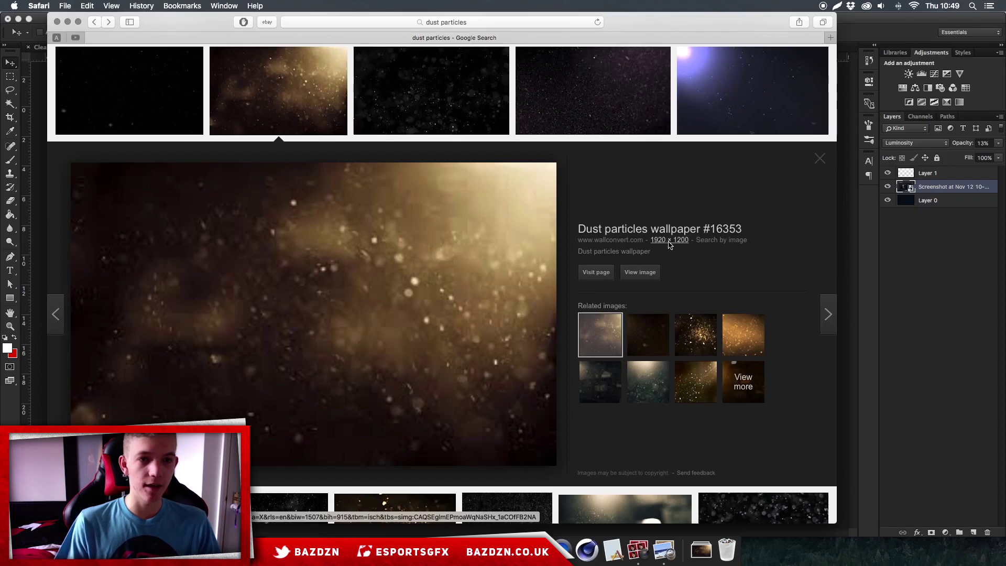
Switch to Photoshop and check the document's absolute canvas size in pixels
key("super+Tab")
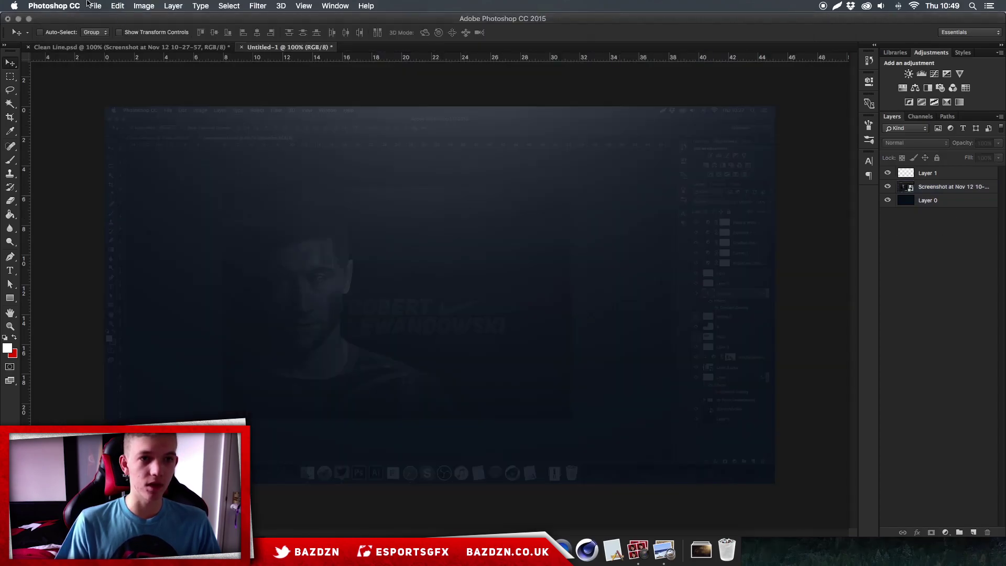
left_click(89, 4)
mouse_move(143, 6)
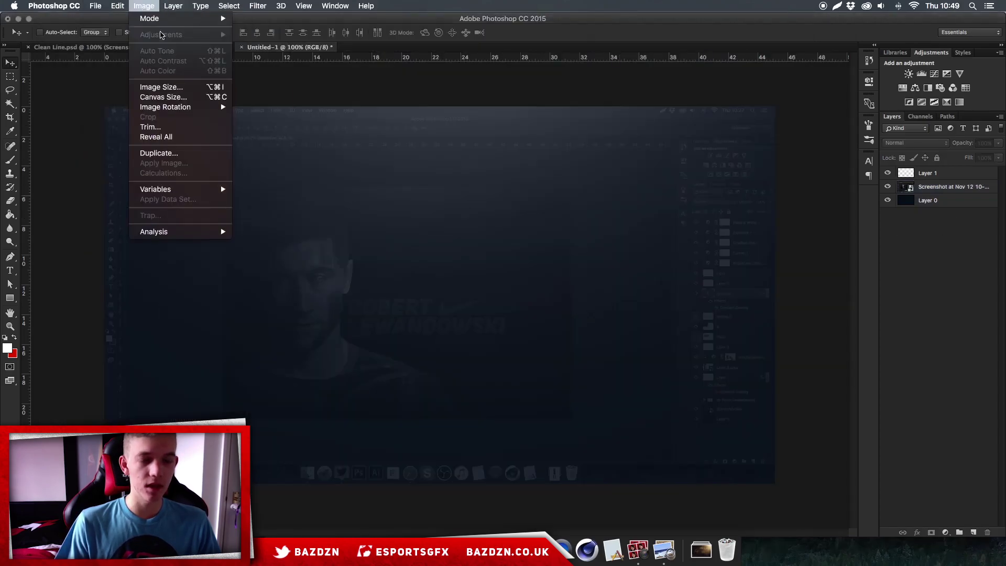
left_click(172, 97)
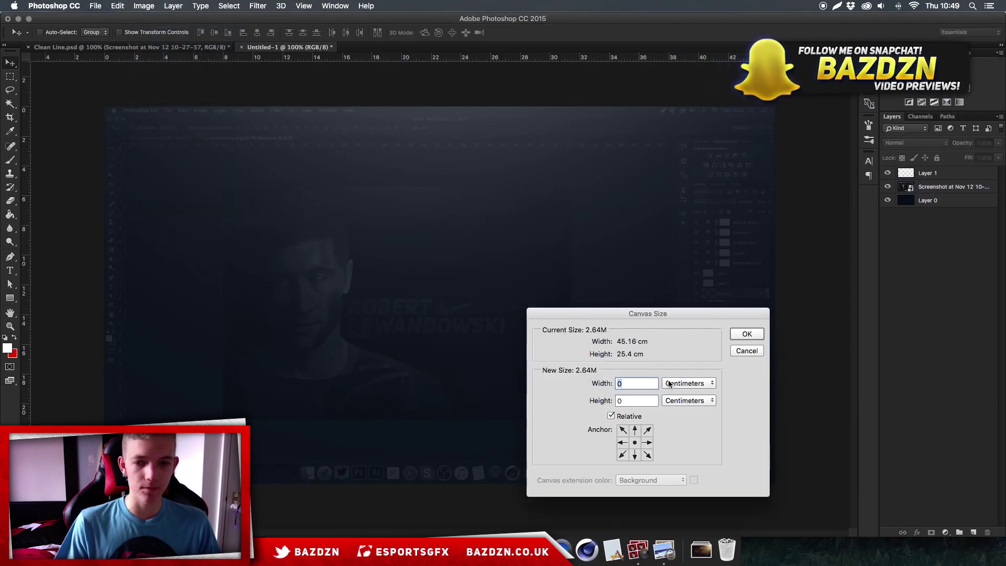
left_click(624, 416)
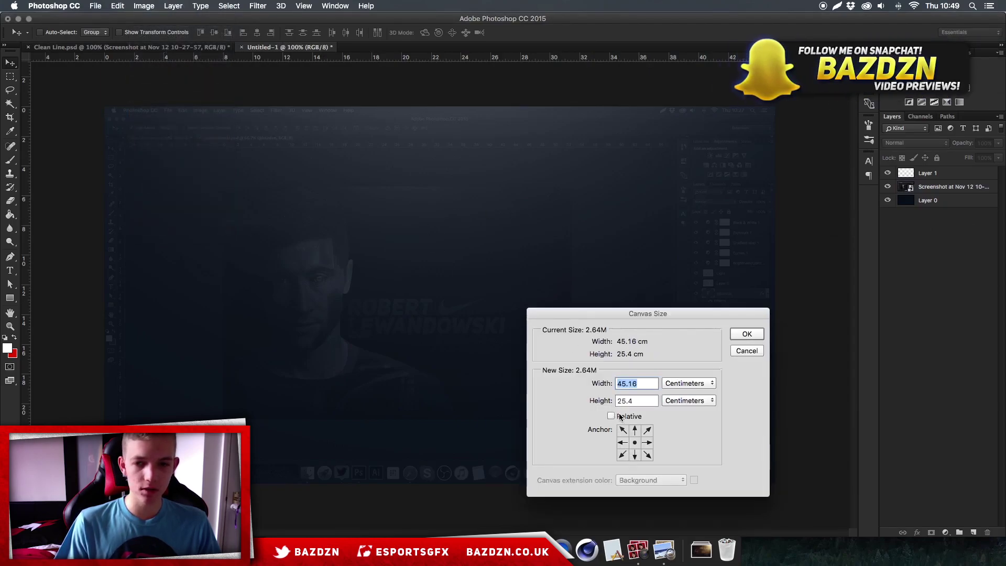
left_click(681, 383)
left_click(683, 365)
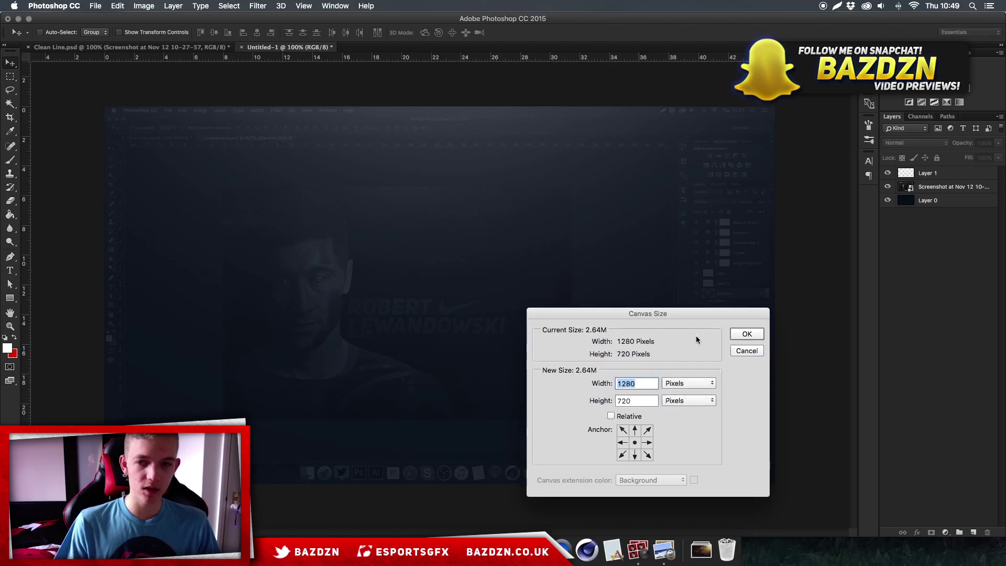
left_click(743, 335)
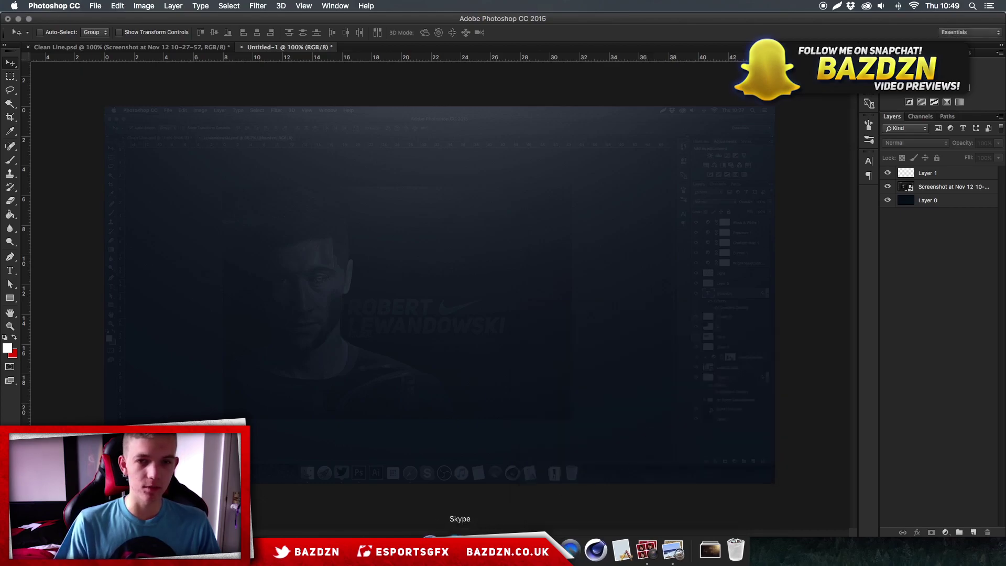
Switch back to Safari, open the dust particles wallpaper's page on wallconvert.com and download the image
left_click(461, 550)
scroll(433, 107, "up", 2)
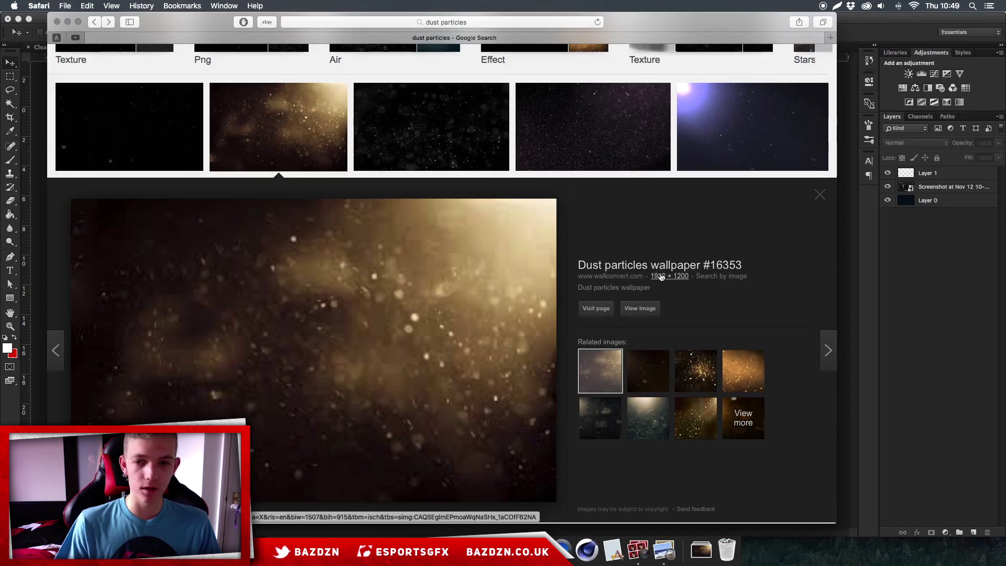
left_click(649, 311)
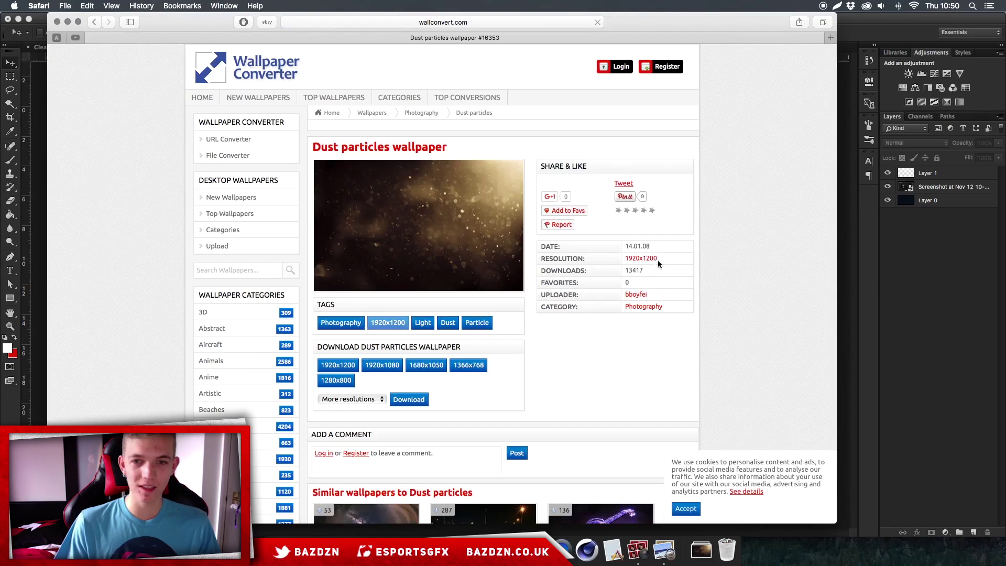
scroll(521, 245, "down", 3)
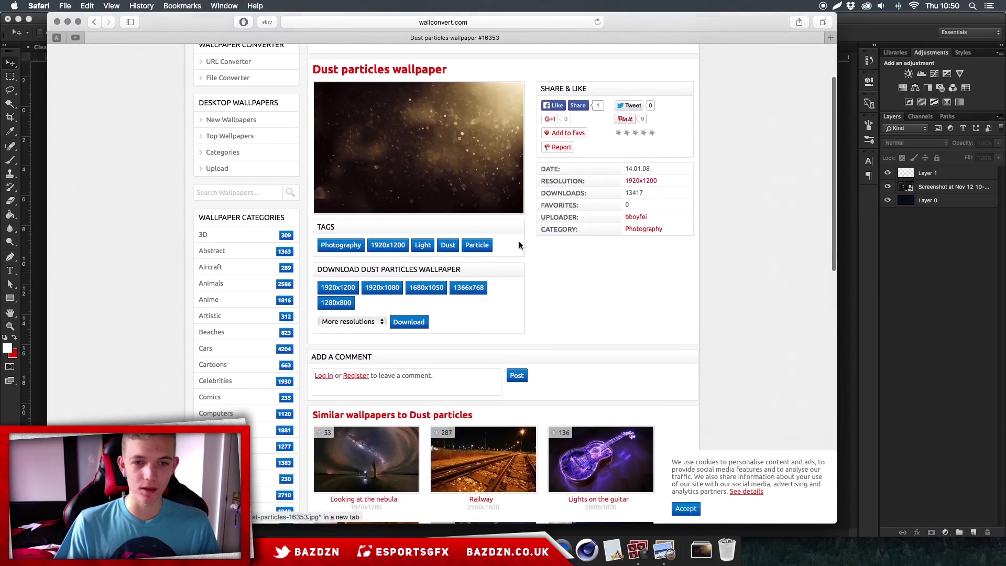
left_click(409, 322)
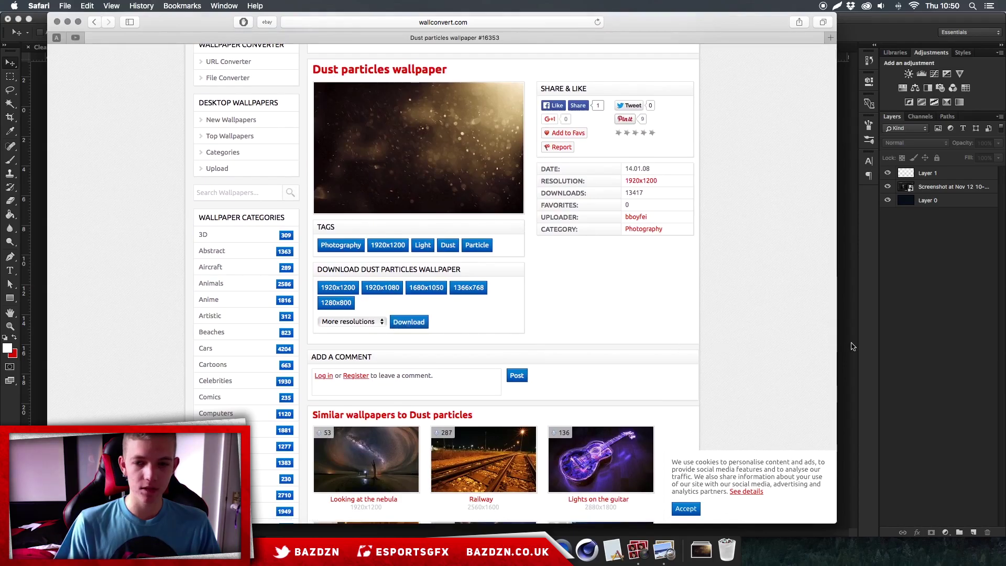
In Photoshop, place the downloaded dust-particles-16353 image, enlarge it to cover the canvas and move its layer beneath Layer 1
key("super+Tab")
left_click(701, 550)
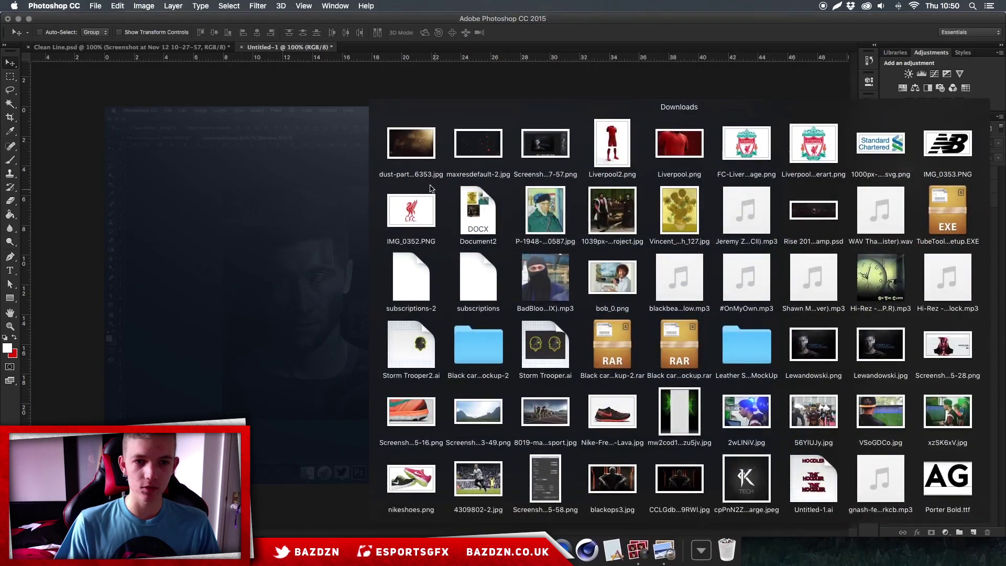
left_click_drag(408, 150, 320, 190)
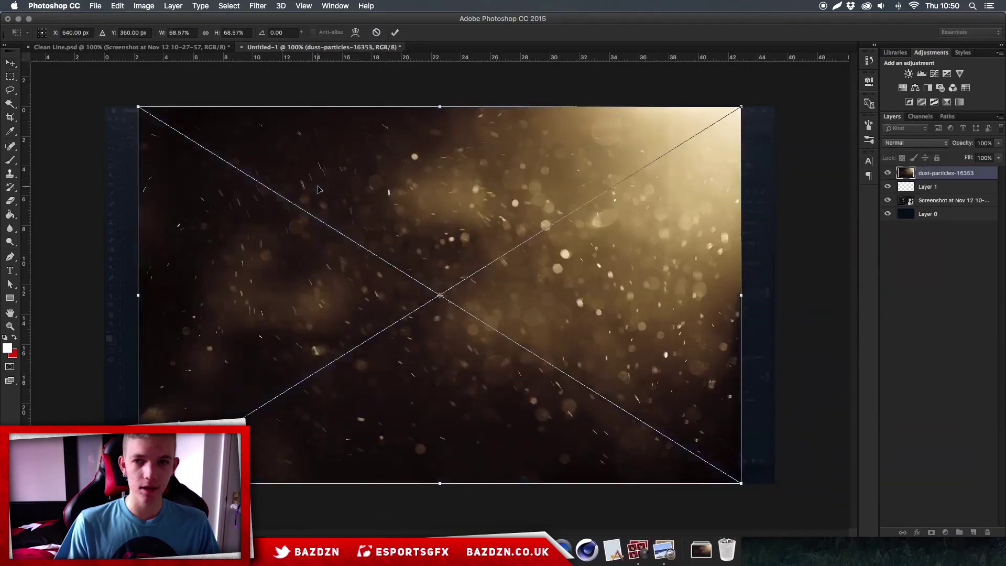
left_click_drag(741, 106, 780, 87)
key("Return")
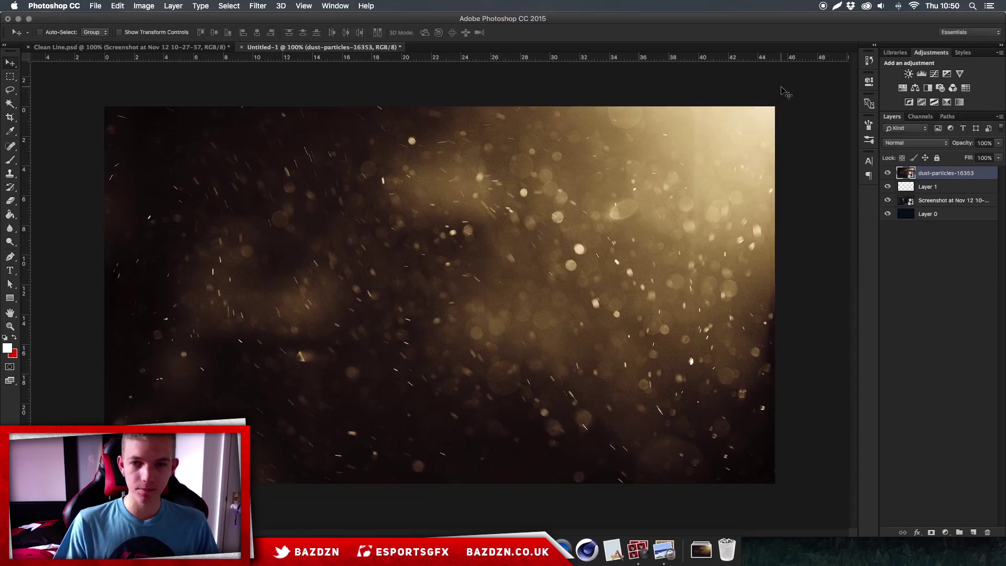
left_click_drag(952, 179, 946, 190)
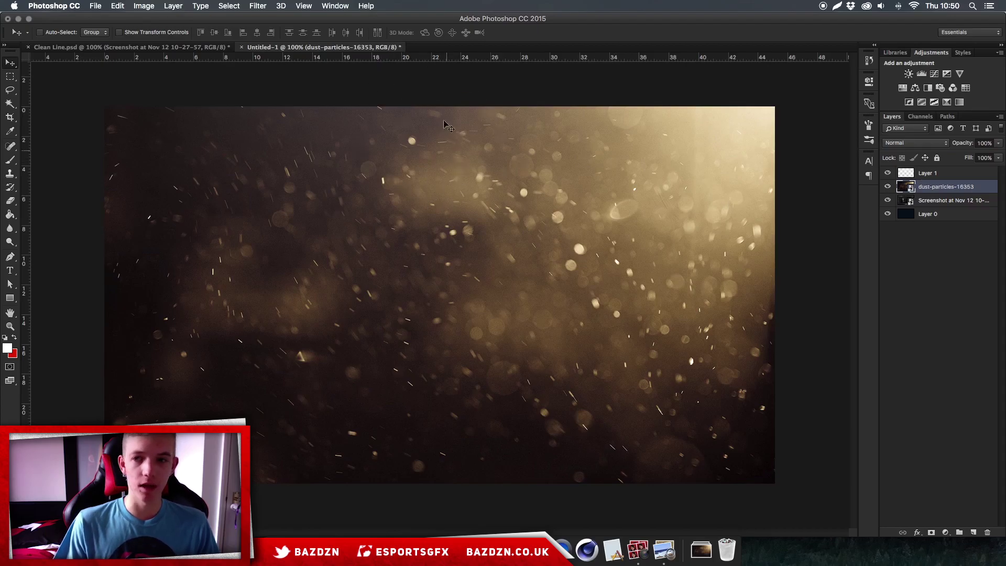
Change the dust-particles layer's blend mode to Screen
left_click(923, 143)
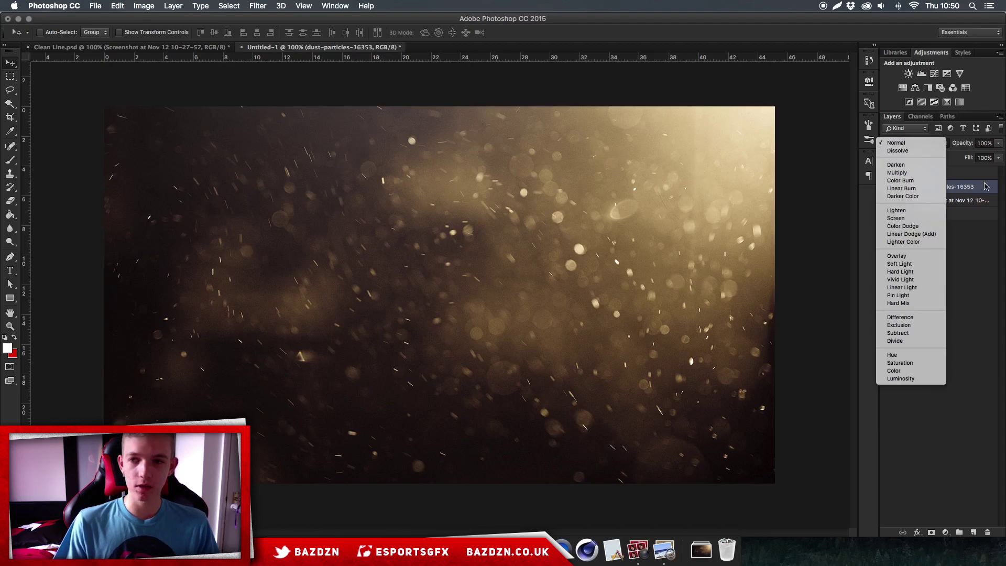
key("Escape")
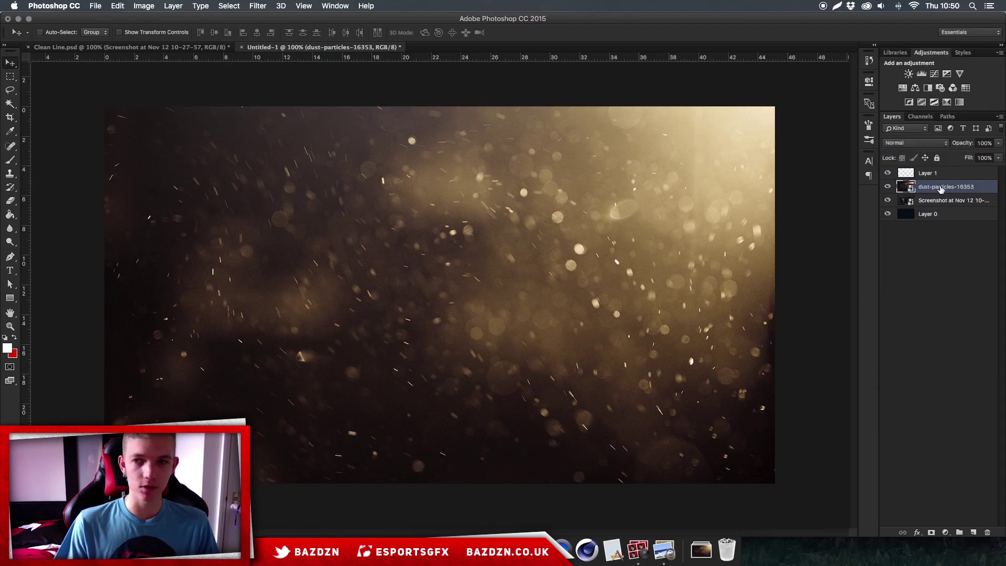
left_click(912, 145)
left_click(936, 145)
left_click(936, 146)
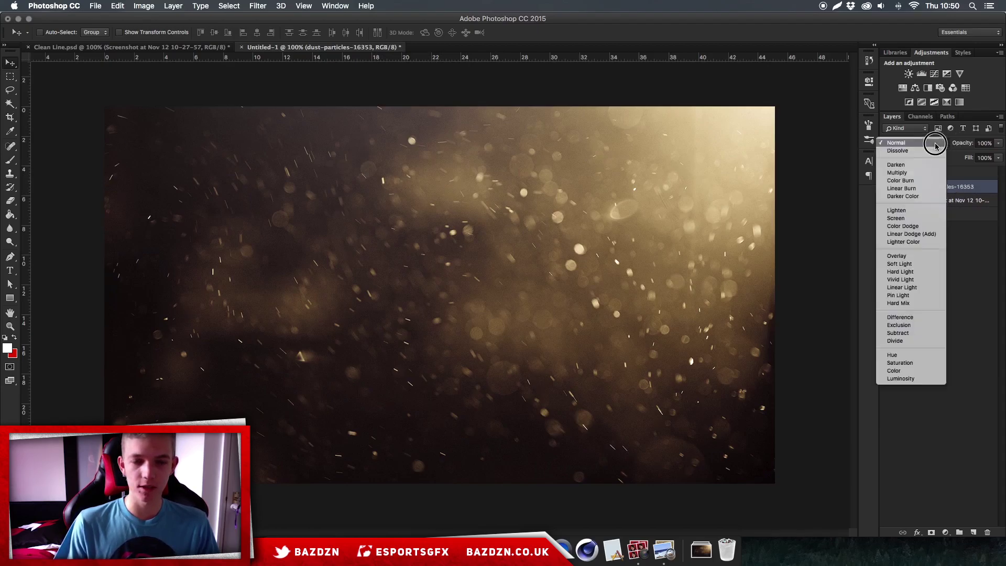
left_click(897, 218)
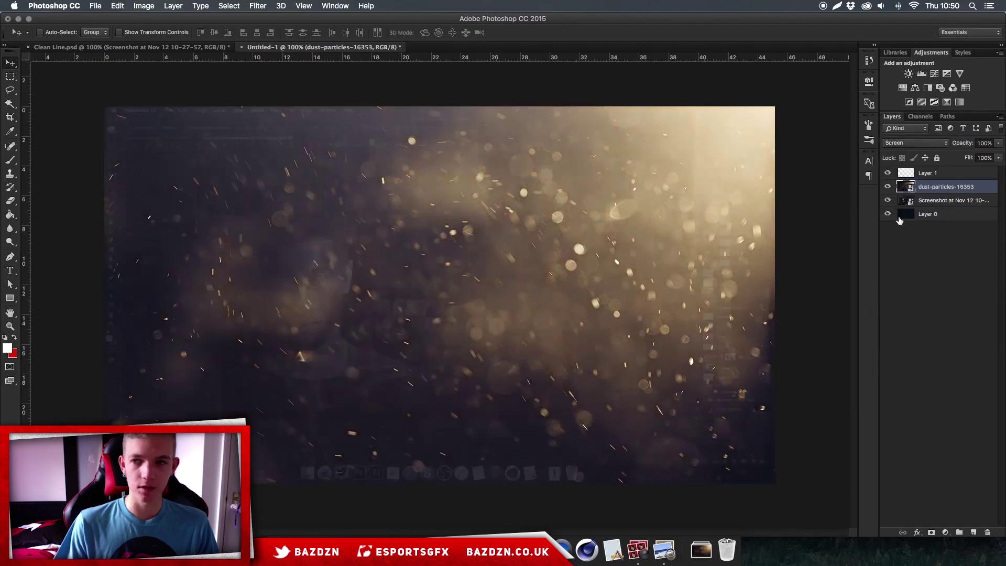
Lower the dust-particles layer's opacity to 36%
left_click(998, 143)
left_click_drag(962, 156, 967, 156)
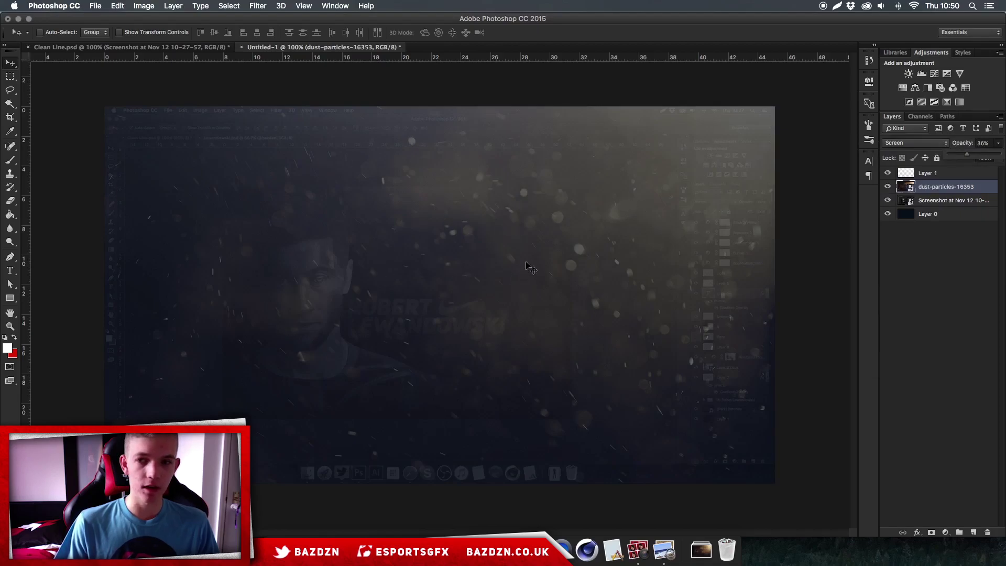
left_click(551, 264)
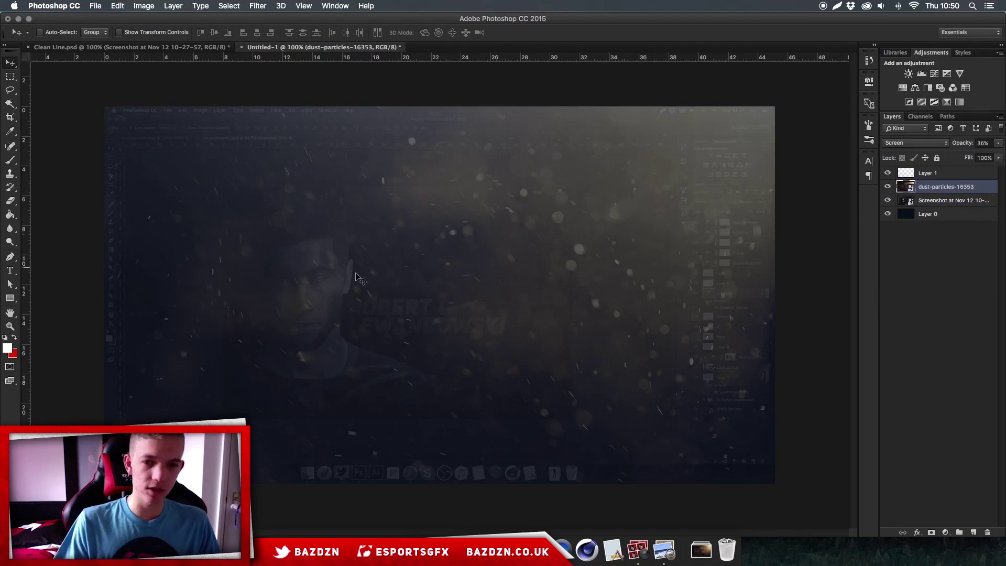
key("super+u")
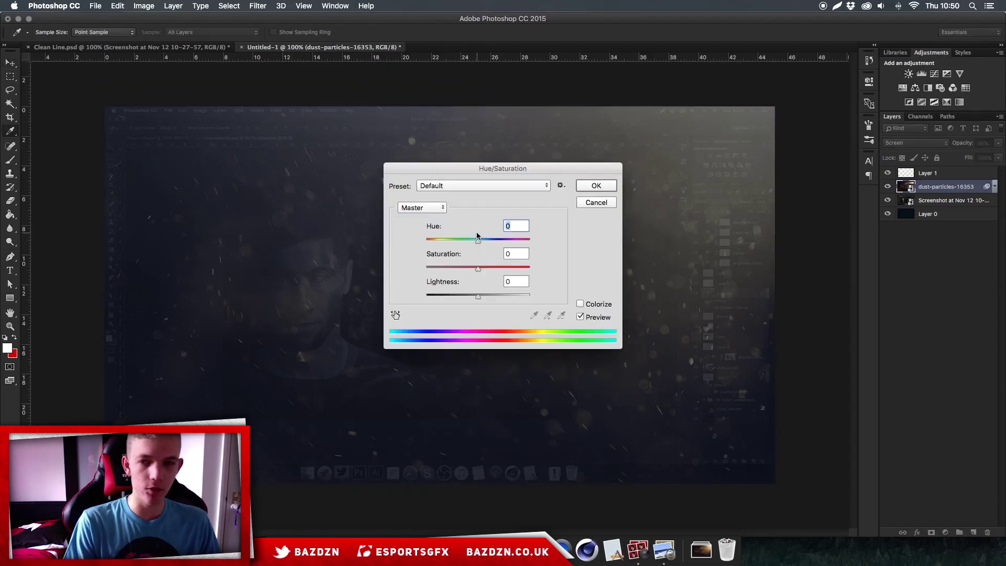
left_click(596, 202)
key("v")
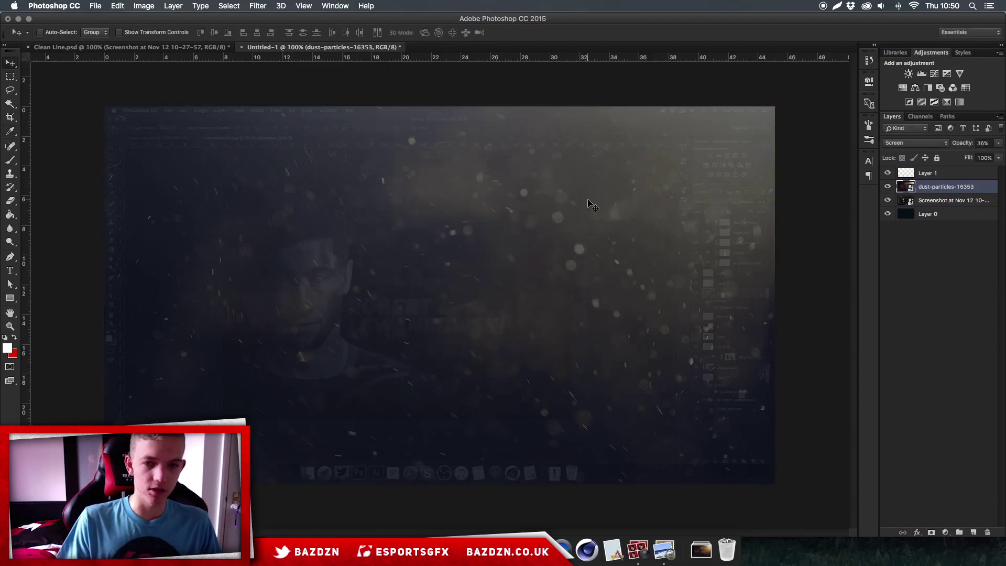
Shift the dust-particles layer's hue to -180 with Hue/Saturation and rasterize the layer
key("super+u")
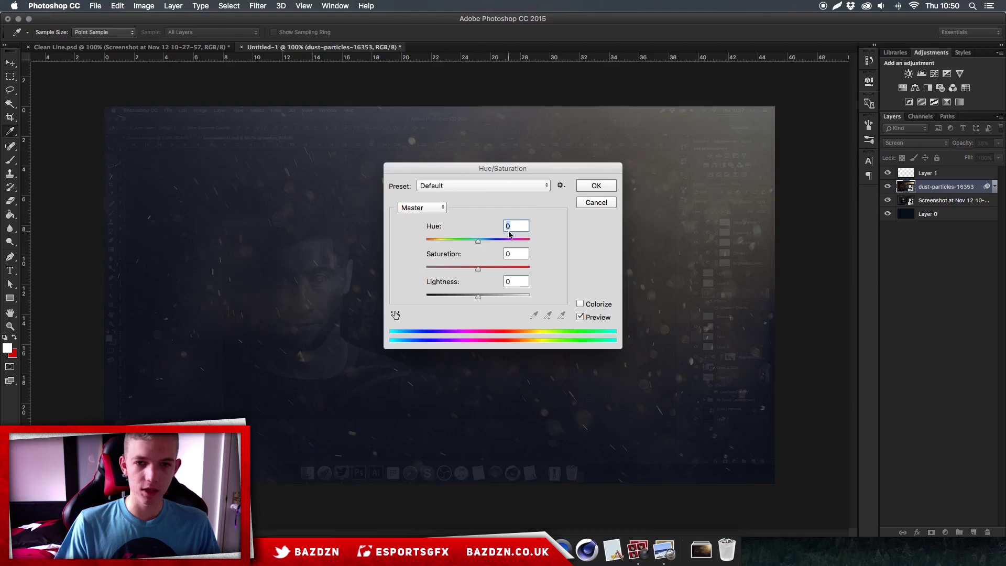
left_click_drag(459, 241, 447, 240)
left_click_drag(448, 168, 235, 139)
left_click_drag(231, 206, 205, 208)
left_click_drag(267, 134, 750, 277)
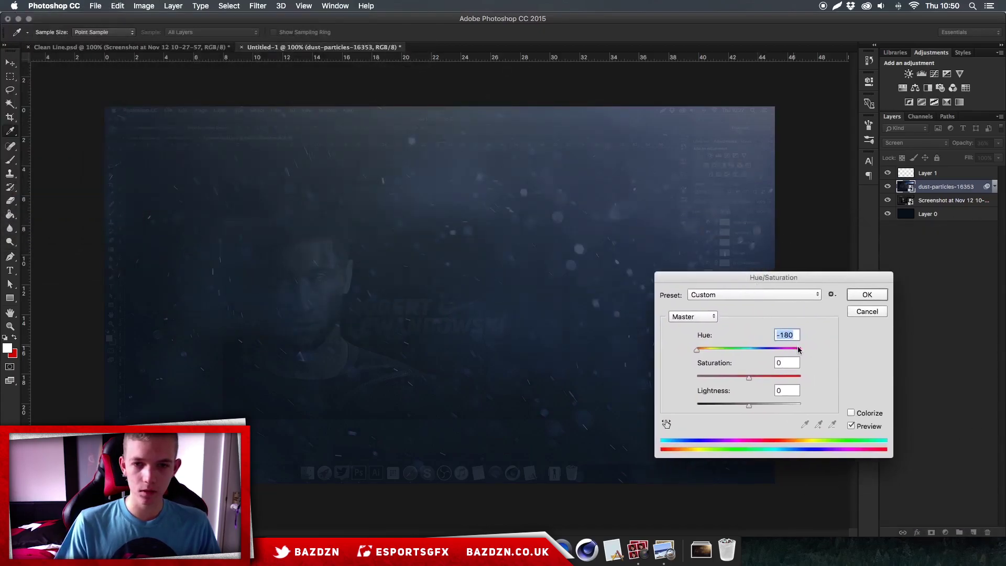
left_click_drag(799, 350, 837, 352)
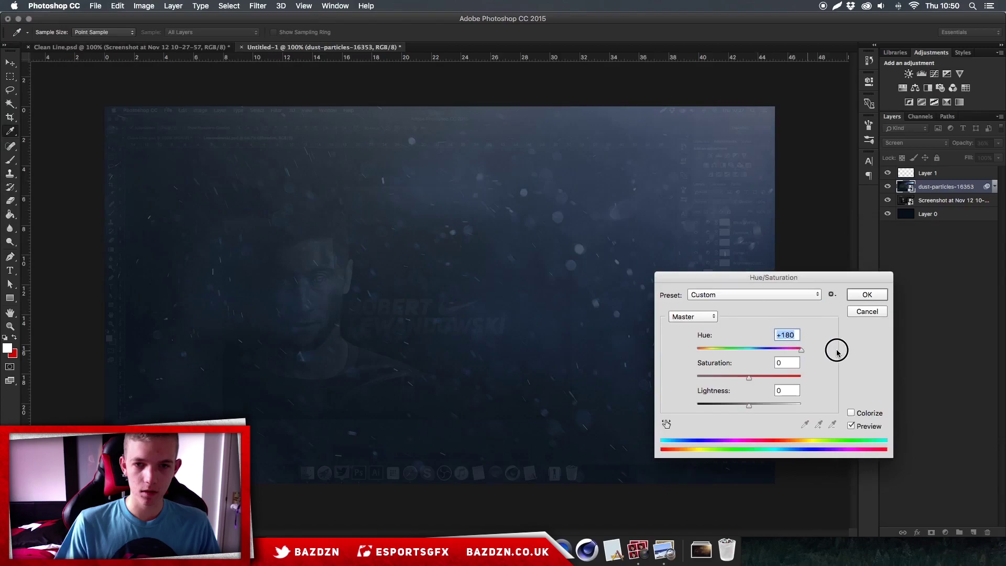
left_click_drag(702, 350, 655, 354)
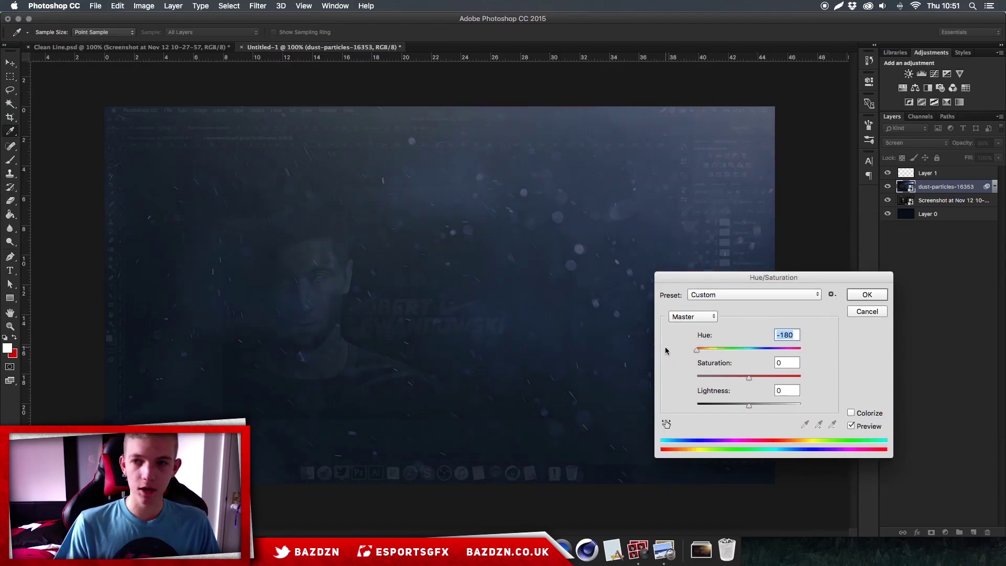
key("Return")
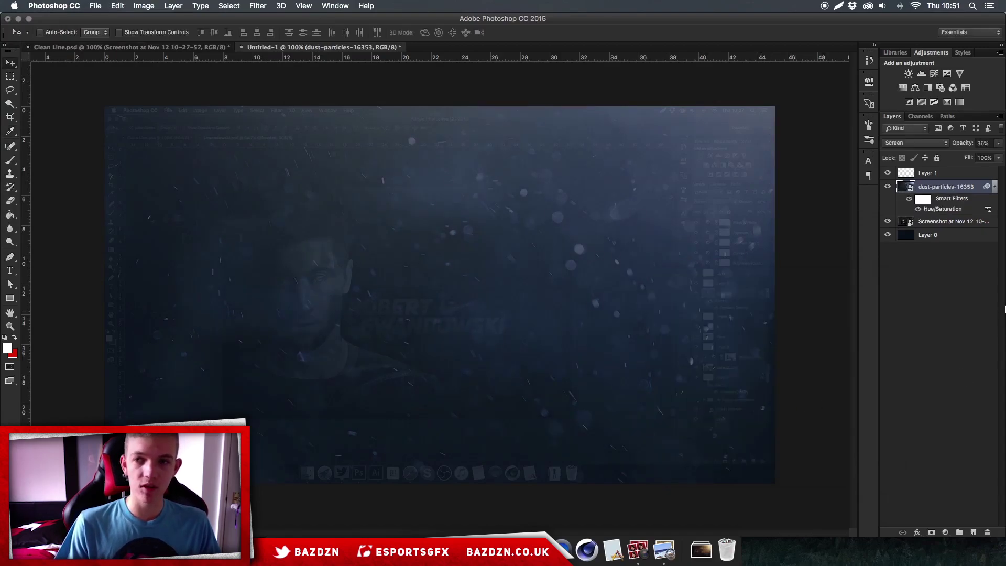
right_click(953, 191)
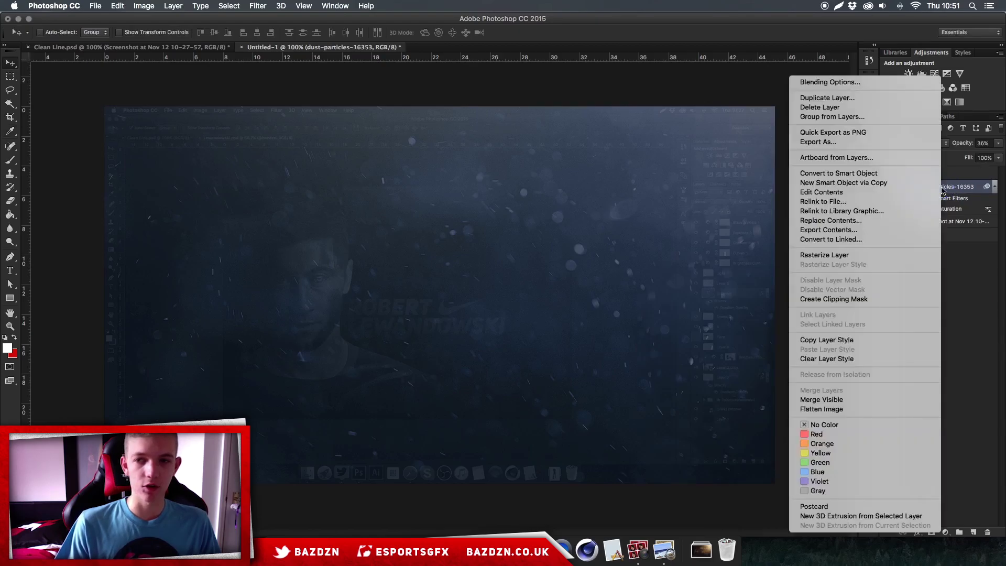
left_click(874, 256)
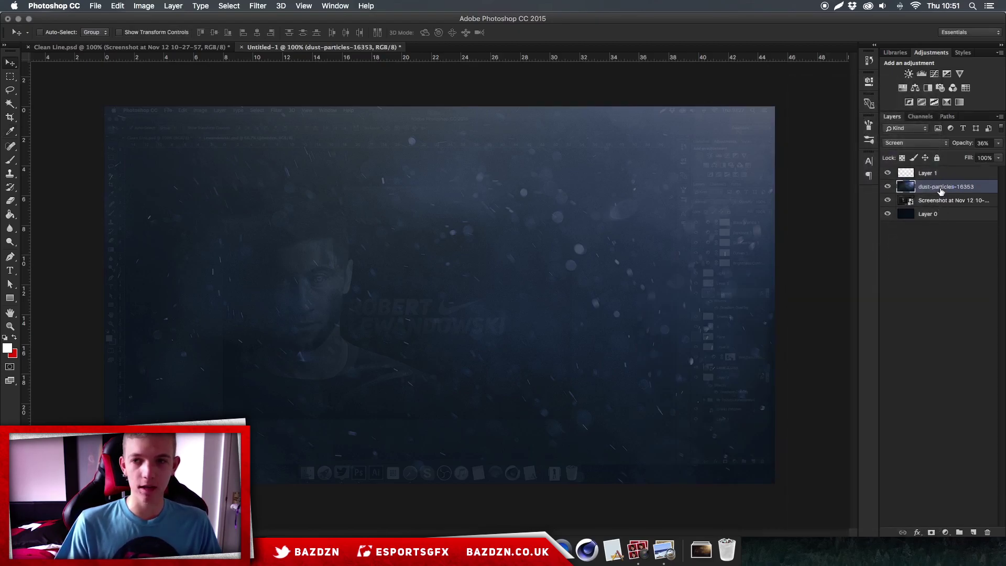
Convert the dust-particles layer to a smart object and apply a Gaussian Blur with a 1.9-pixel radius
right_click(942, 191)
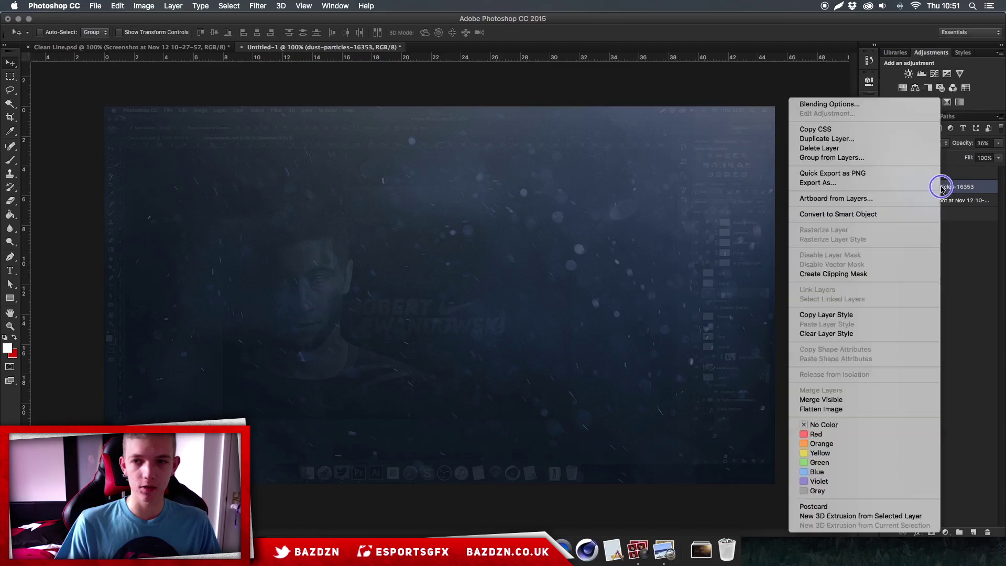
left_click(894, 213)
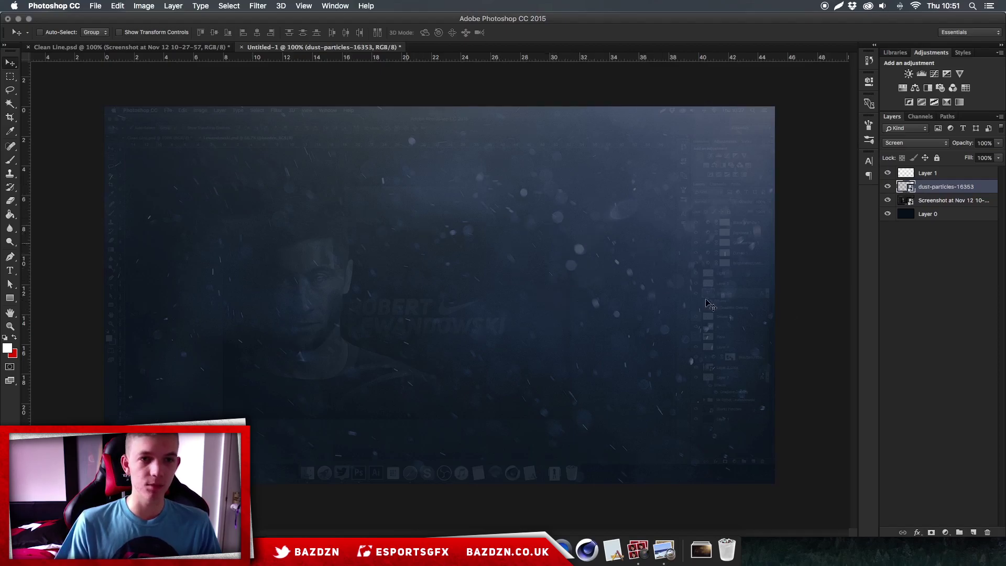
left_click(258, 6)
left_click(490, 178)
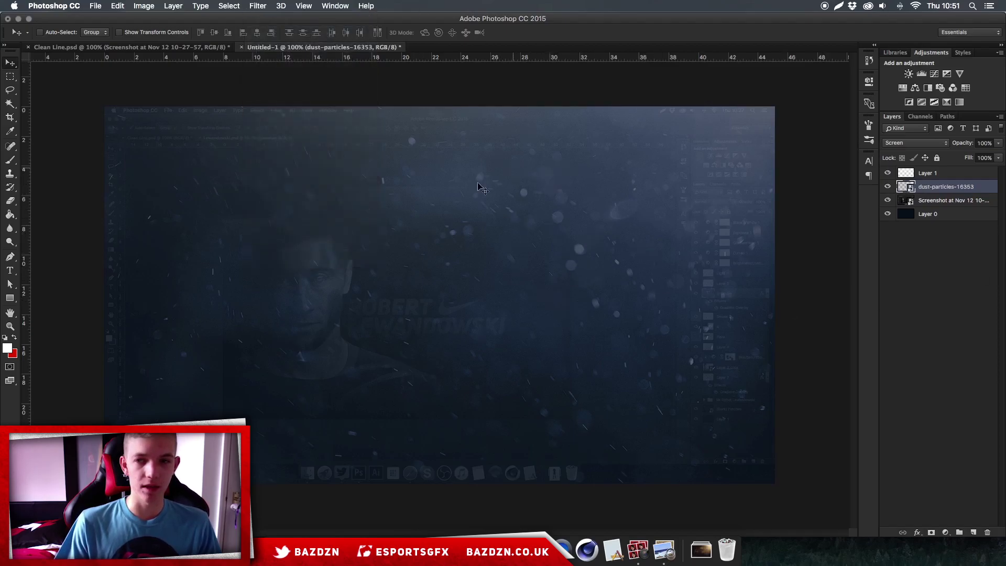
left_click(257, 6)
left_click(912, 188)
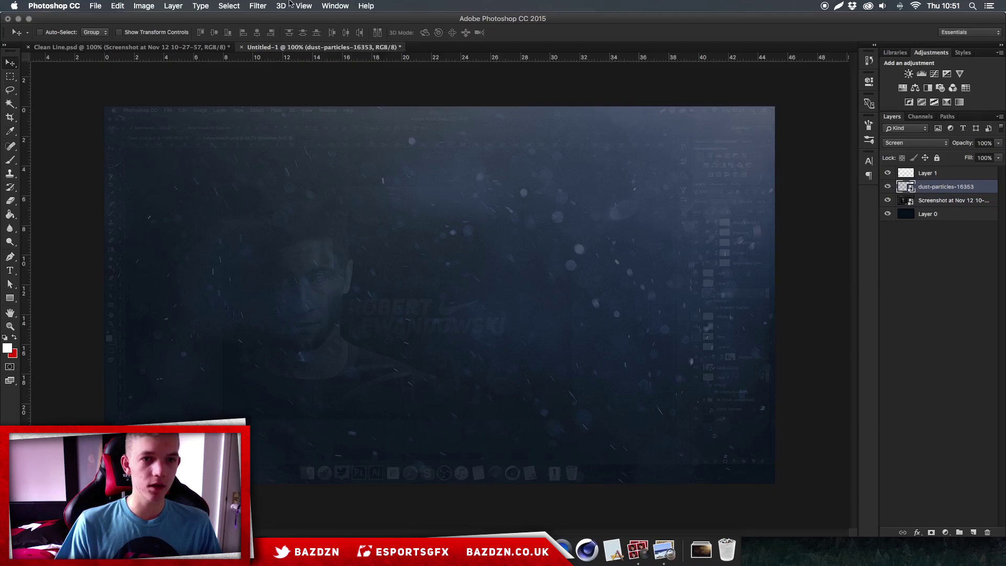
left_click(270, 6)
mouse_move(307, 134)
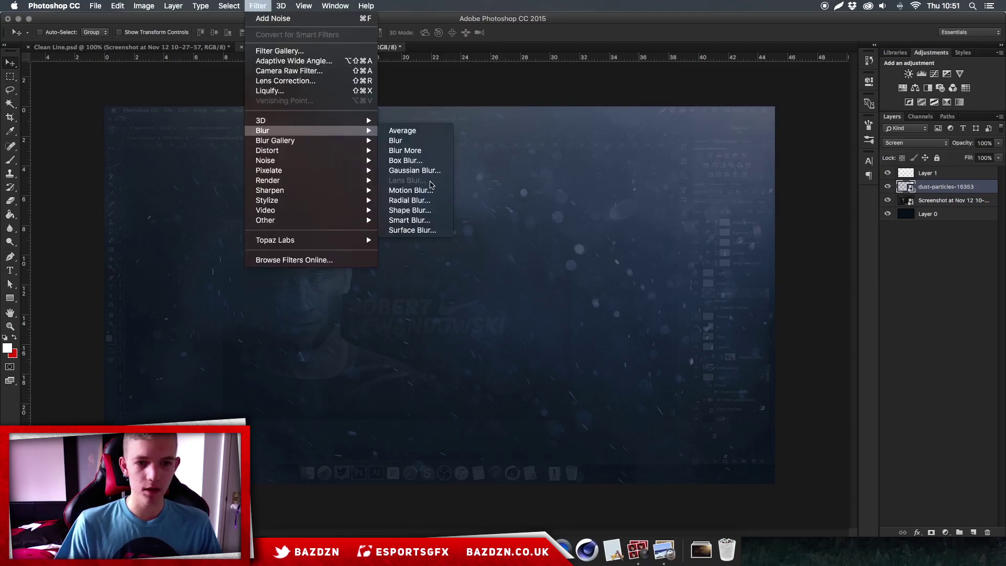
left_click(427, 171)
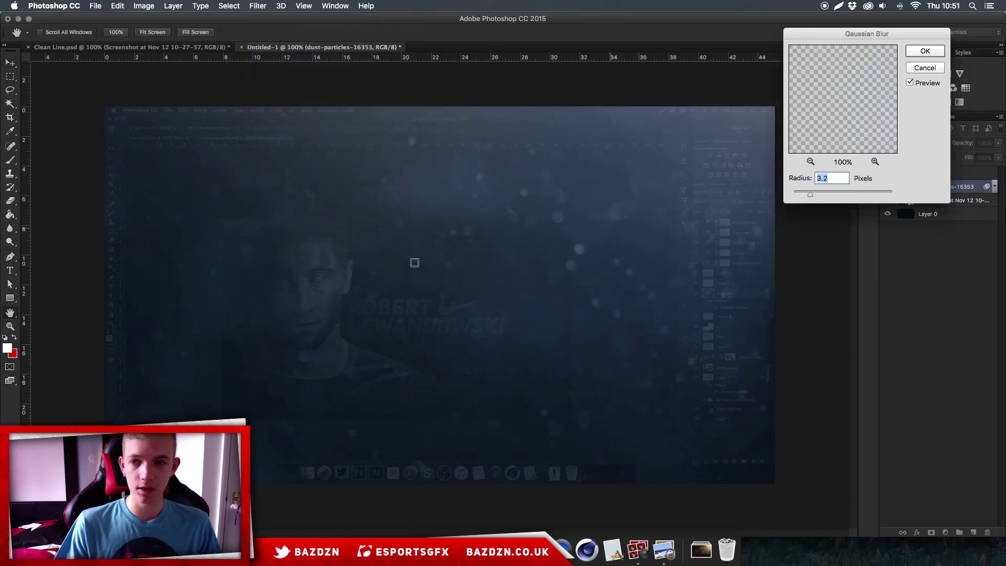
left_click_drag(805, 196, 835, 193)
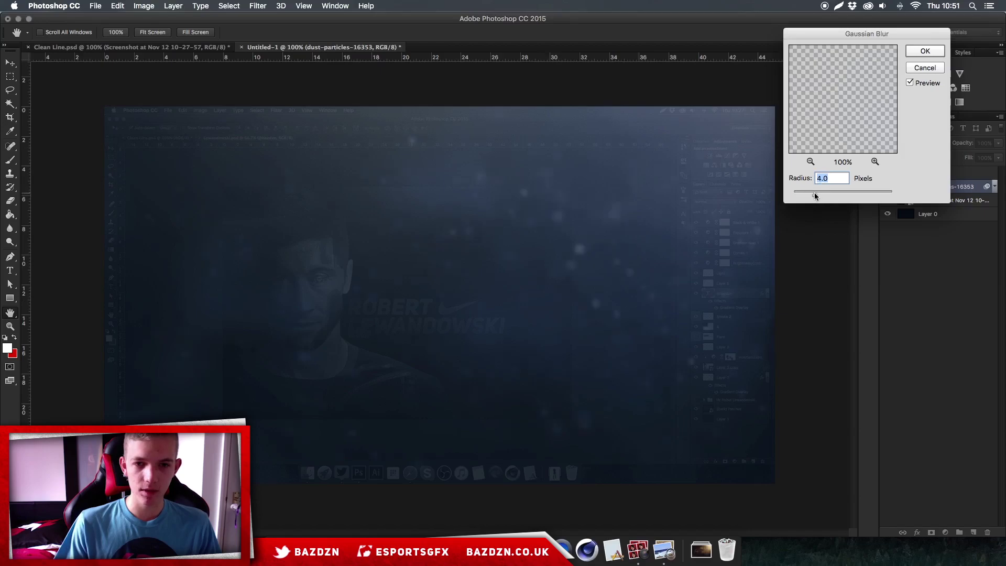
left_click_drag(813, 195, 805, 194)
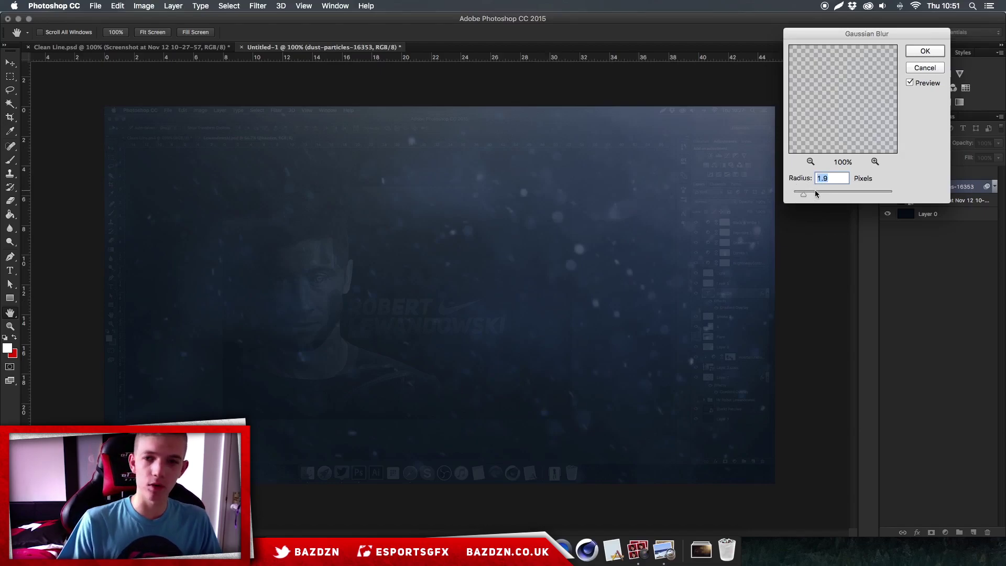
key("Return")
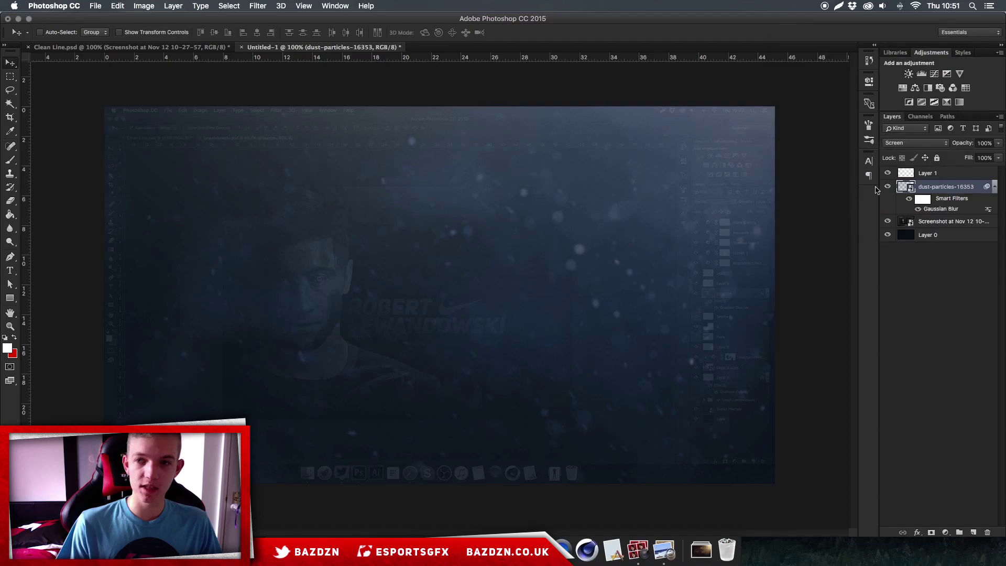
Erase areas of the dust-particles layer's smart filter mask with a 500-pixel eraser so some particles stay sharp
left_click(926, 205)
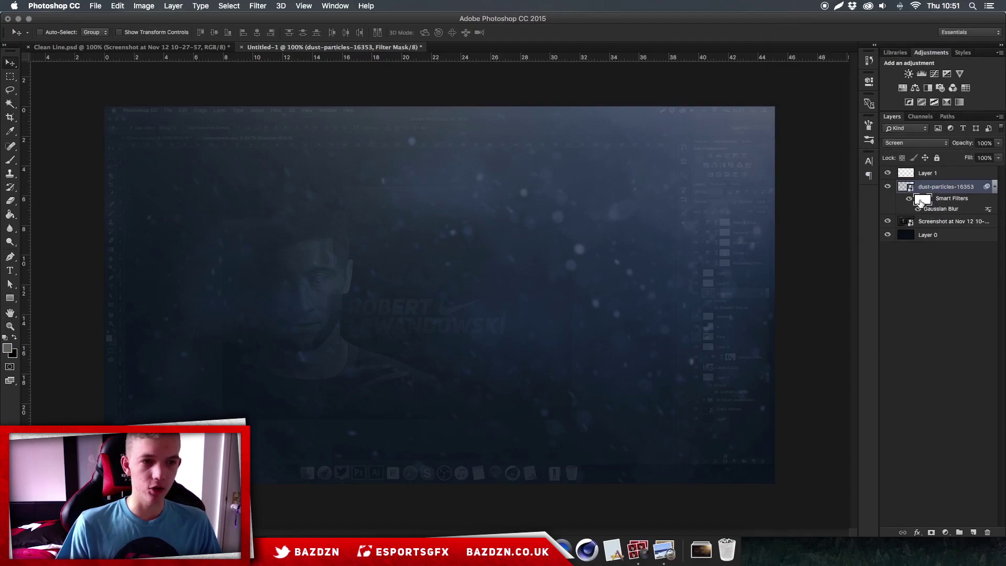
key("e")
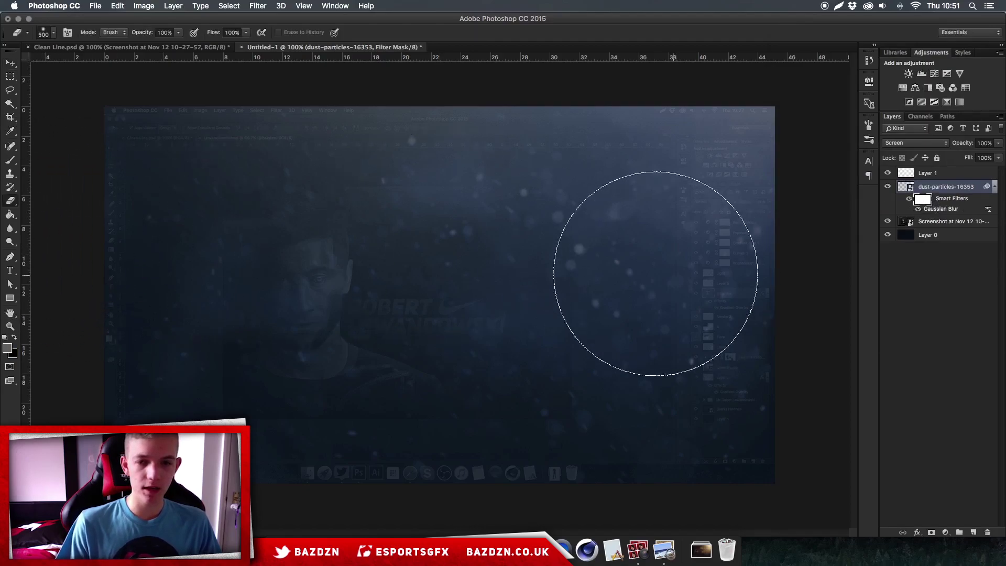
key("super+equal")
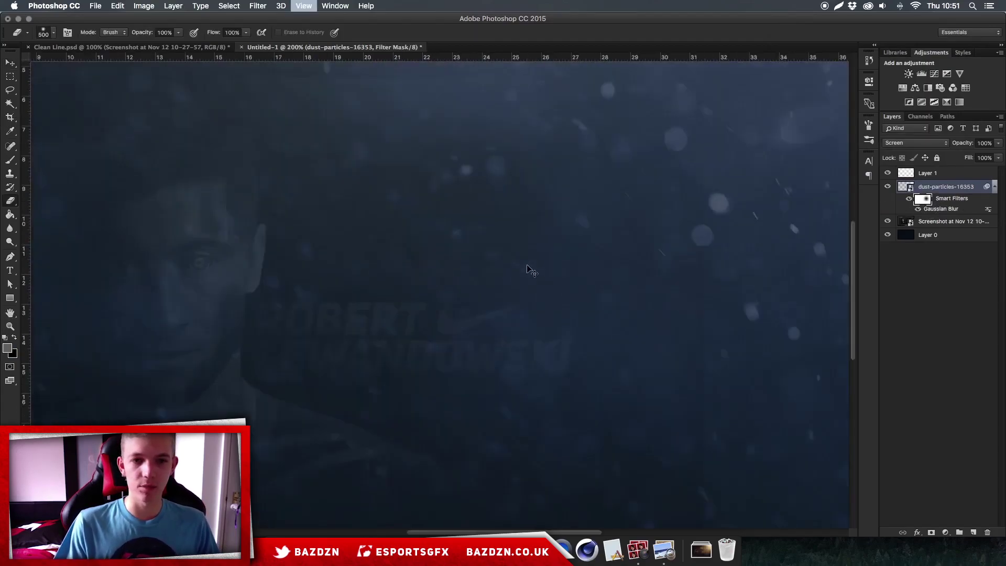
scroll(527, 270, "right", 5)
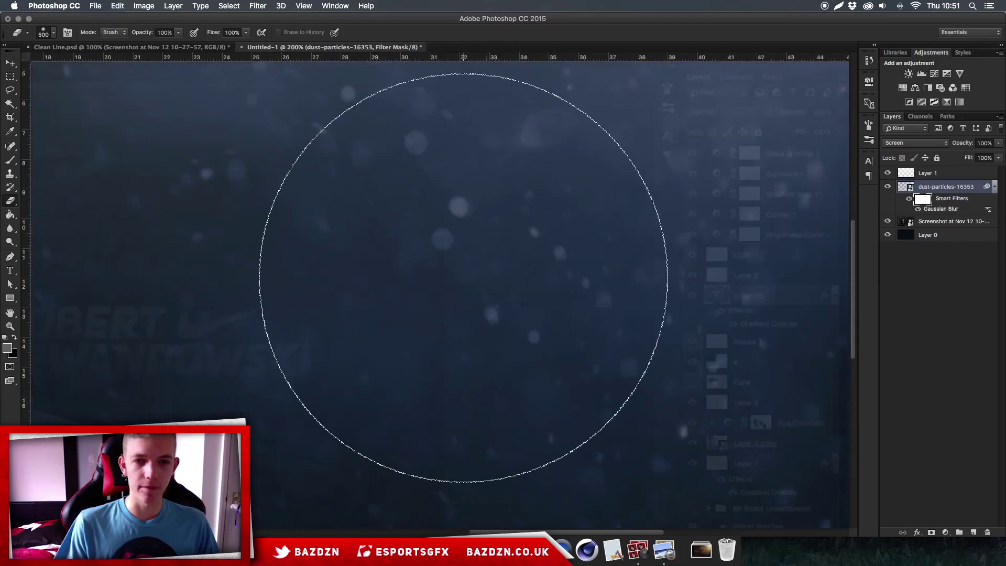
left_click(433, 270)
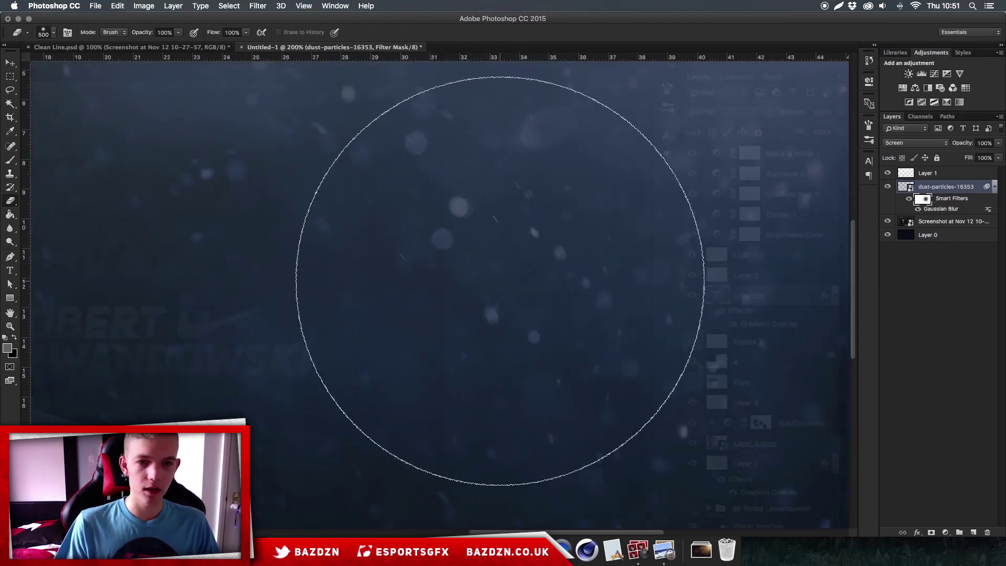
key("super+minus")
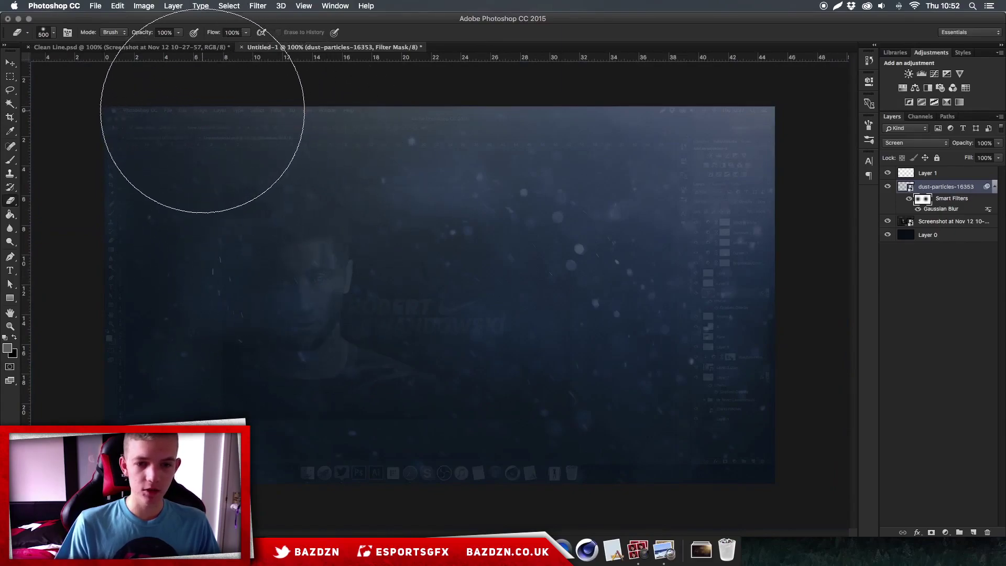
mouse_move(366, 420)
left_mouse_down()
mouse_move(692, 432)
mouse_move(648, 400)
mouse_move(545, 396)
mouse_move(713, 401)
mouse_move(584, 323)
mouse_move(501, 399)
mouse_move(547, 388)
mouse_move(756, 413)
mouse_move(607, 365)
mouse_move(527, 356)
mouse_move(362, 277)
mouse_move(479, 236)
mouse_move(440, 284)
mouse_move(398, 278)
mouse_move(537, 205)
mouse_move(709, 229)
mouse_move(452, 244)
mouse_move(531, 293)
mouse_move(430, 198)
mouse_move(249, 285)
mouse_move(216, 267)
mouse_move(194, 274)
mouse_move(162, 212)
mouse_move(488, 251)
mouse_move(713, 259)
left_mouse_up()
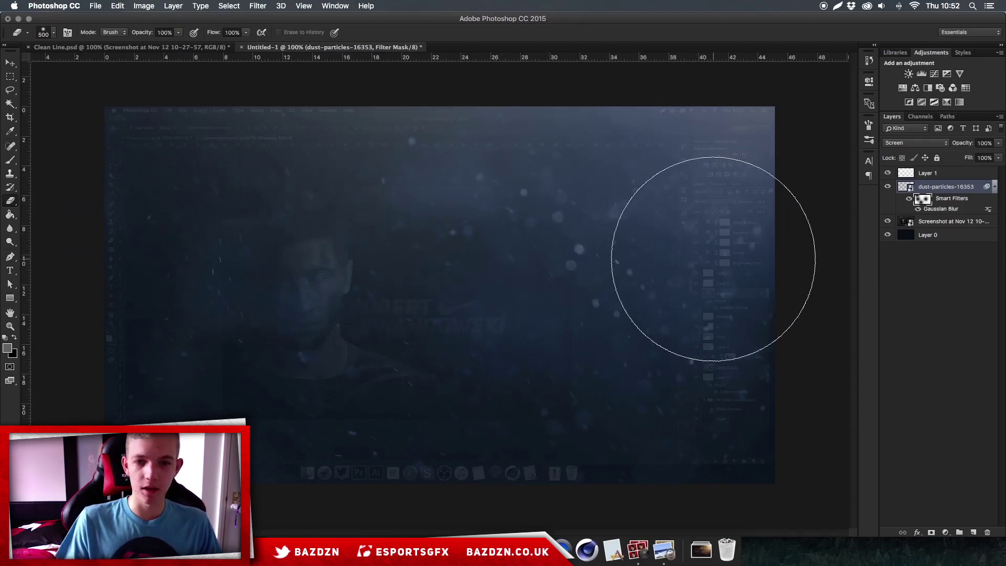
Lower the dust-particles layer's opacity to 62%
left_click(999, 142)
left_click_drag(975, 158, 981, 154)
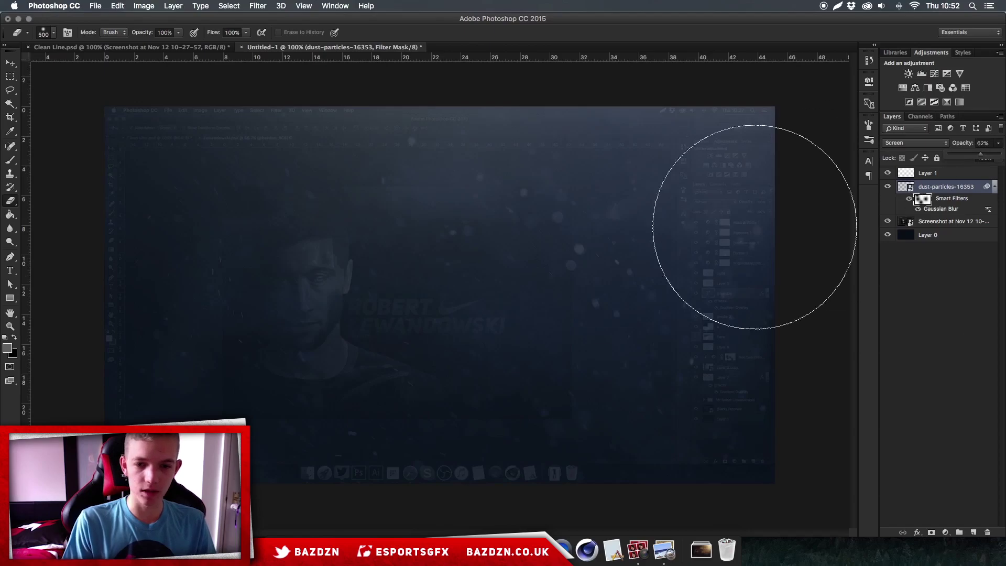
key("super+minus")
key("super+plus")
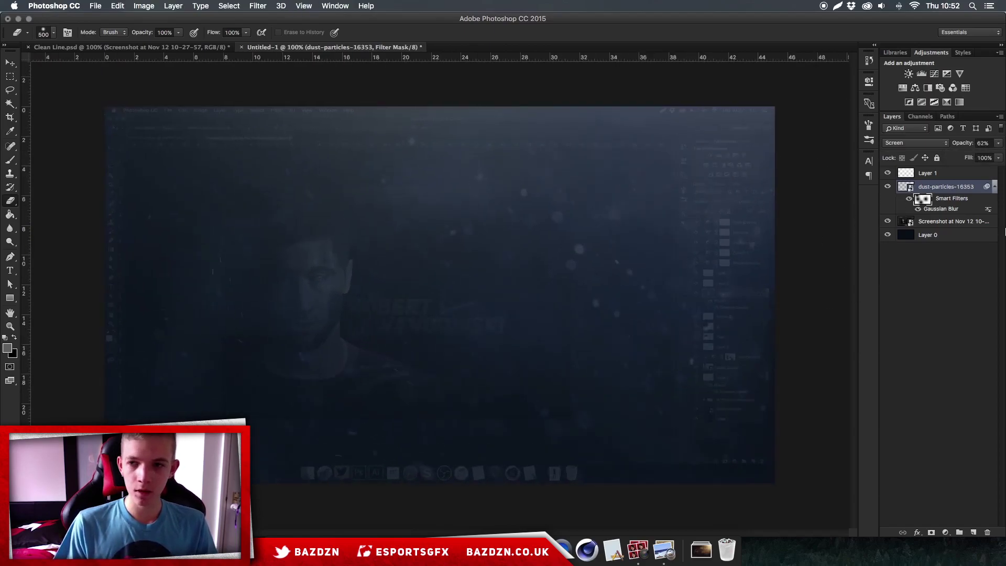
Apply a slight Gaussian Blur smart filter to the Screenshot layer
left_click(919, 222)
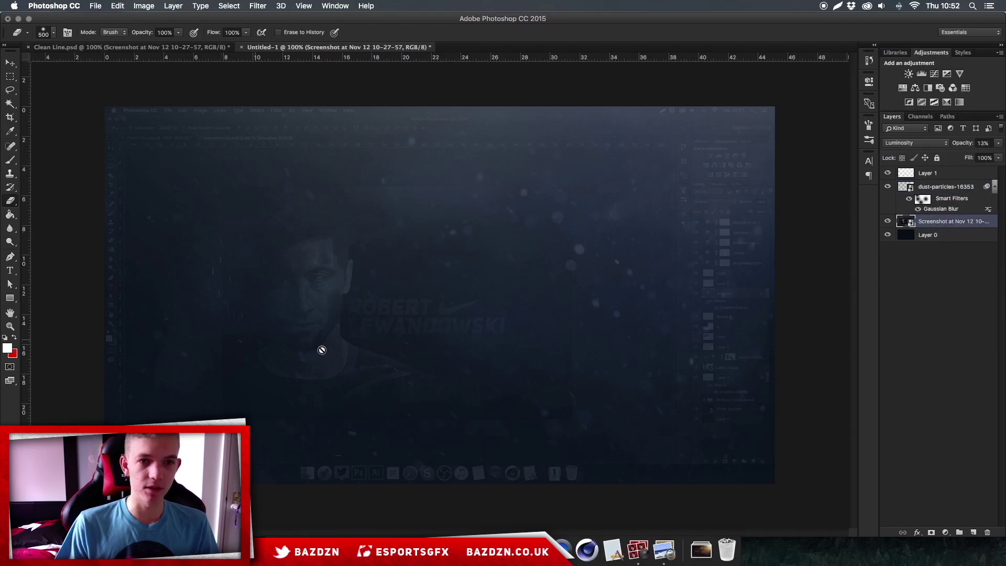
left_click(257, 6)
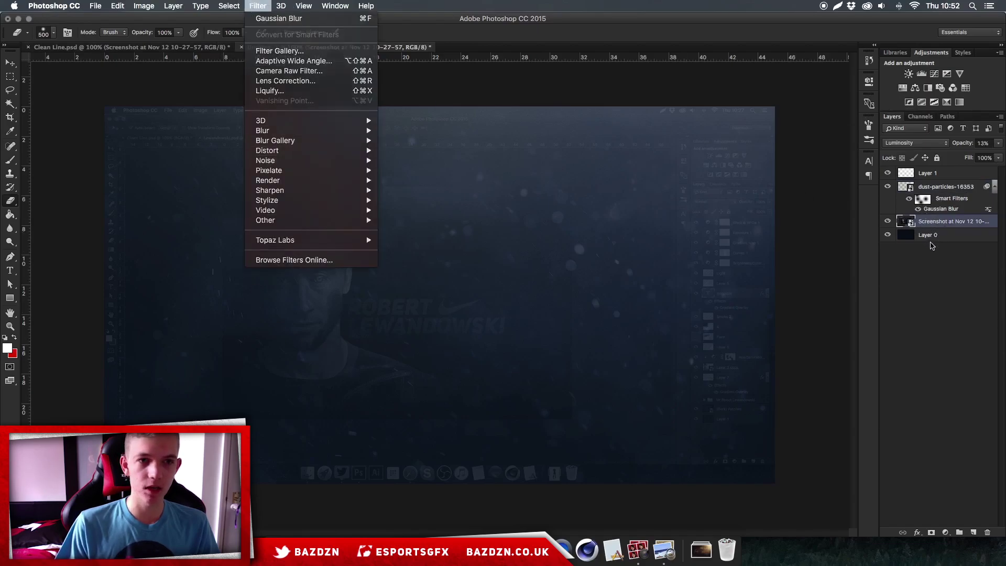
key("Escape")
left_click(258, 6)
mouse_move(315, 131)
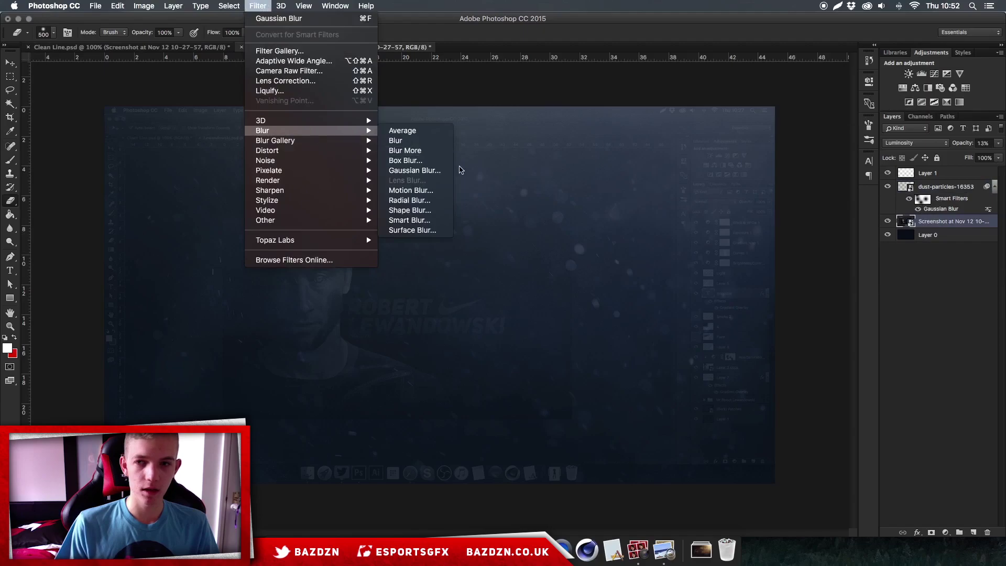
left_click(415, 170)
mouse_move(805, 196)
left_mouse_down()
mouse_move(814, 196)
mouse_move(800, 195)
left_mouse_up()
key("Return")
key("e")
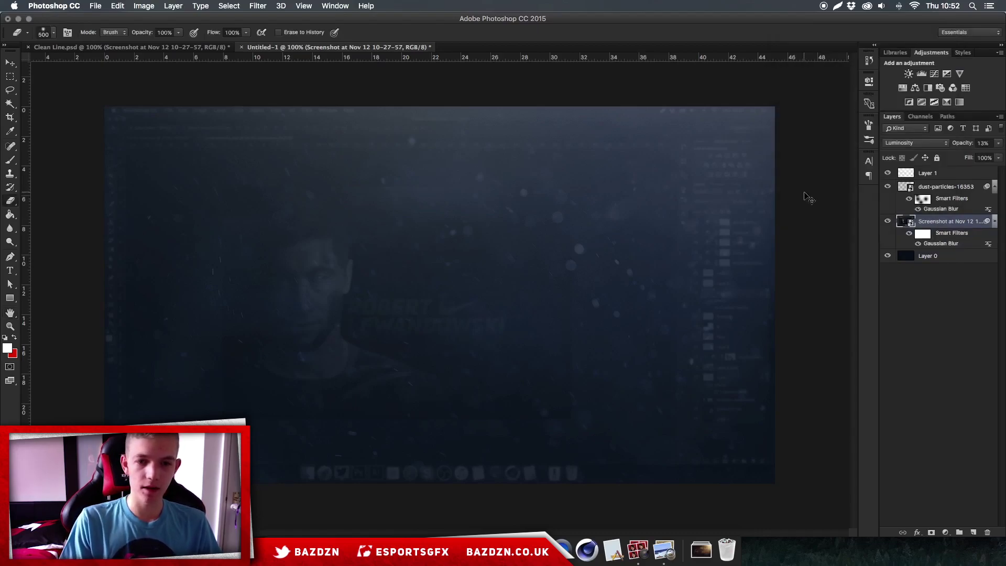
key("super+minus")
key("super+plus")
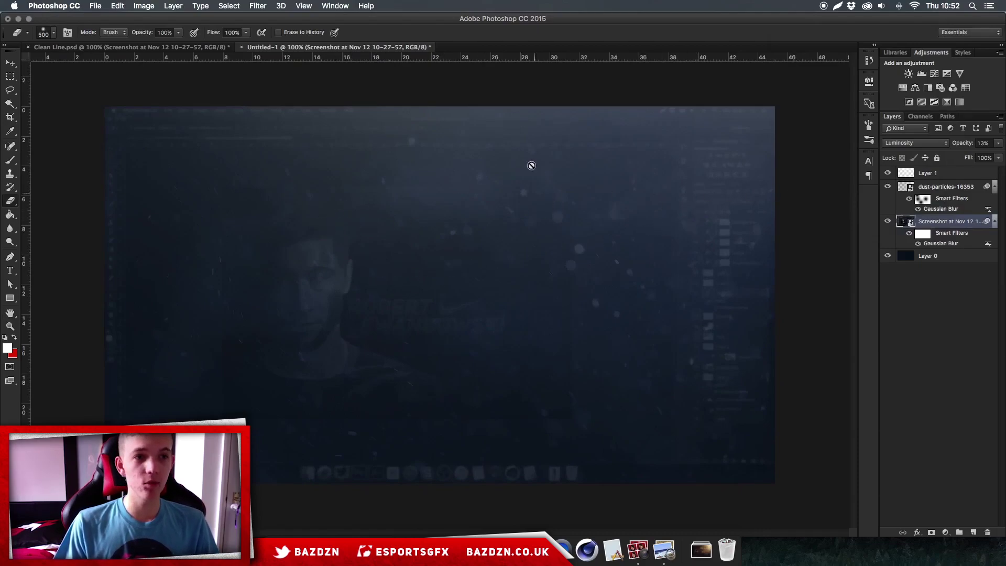
Check the finished Clean Line.psd for reference, and add a new layer above the dust-particles layer in Untitled-1
left_click(11, 64)
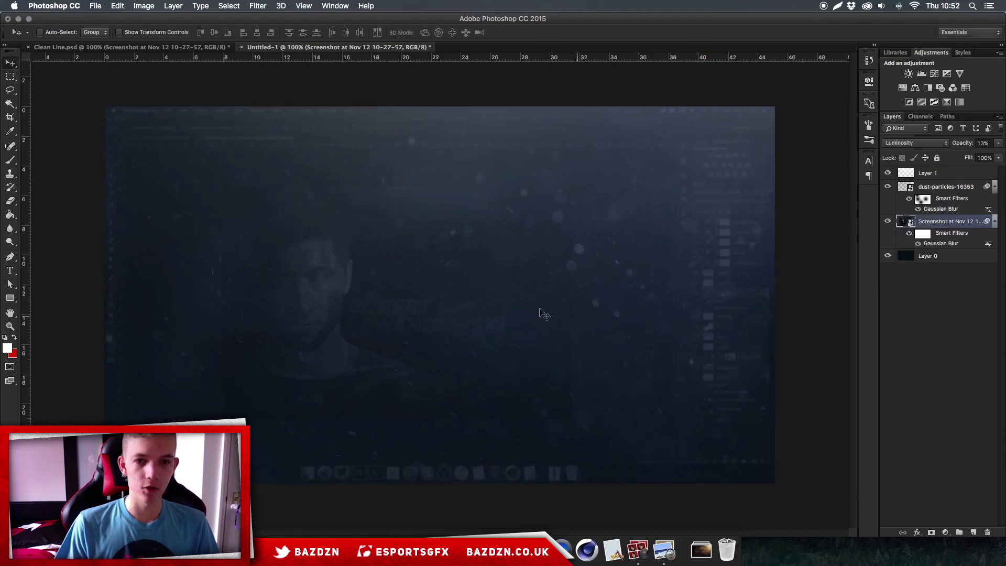
left_click(180, 46)
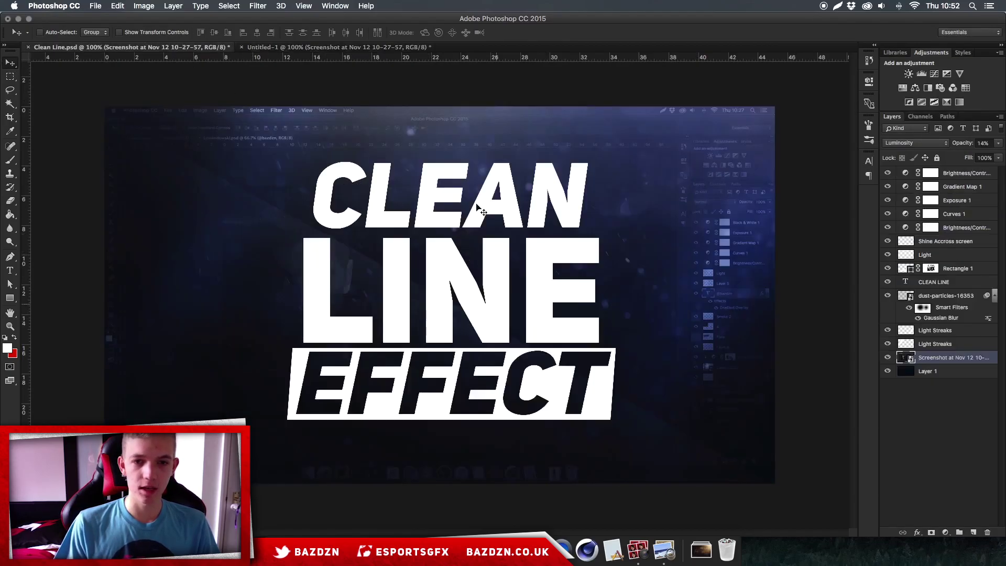
left_click(321, 48)
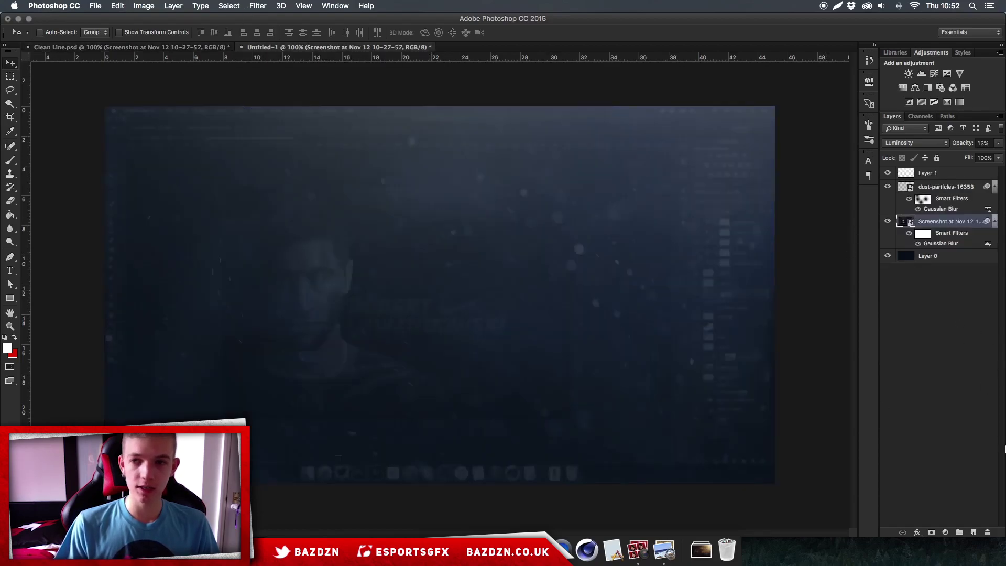
left_click(931, 187)
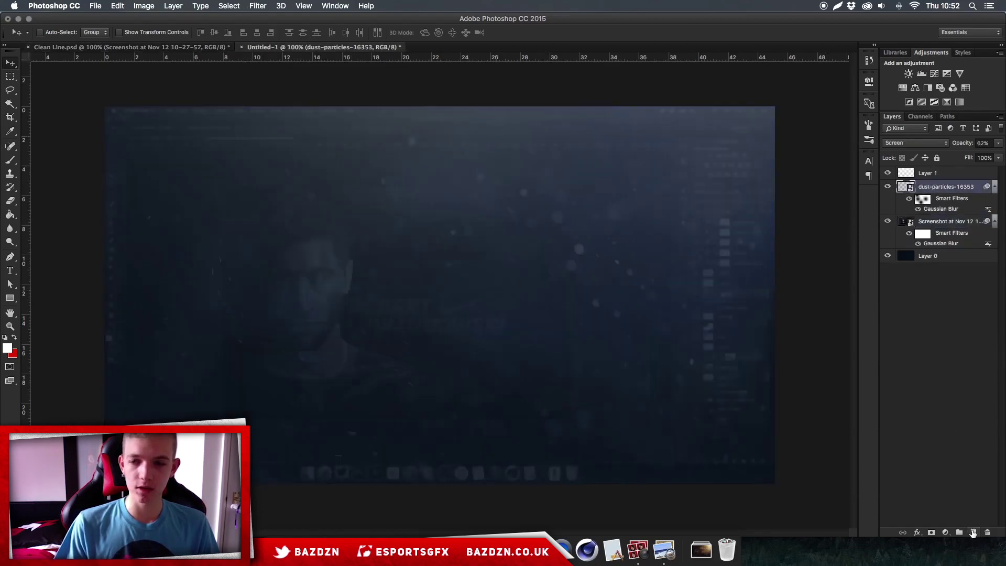
left_click(973, 532)
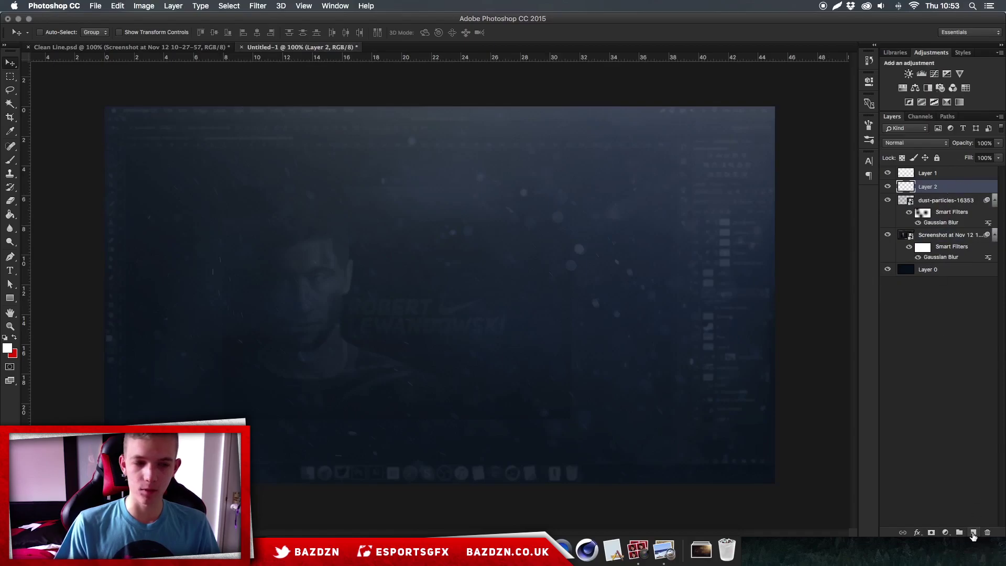
With white (ffffff) as the foreground color, draw a closed curved Pen path from below the canvas's lower edge sweeping past its right edge
left_click(9, 257)
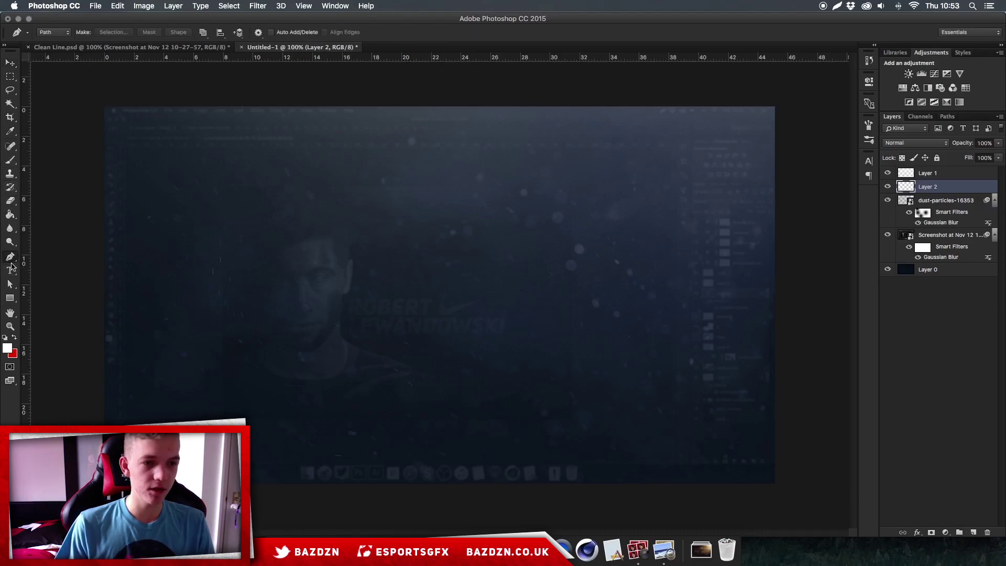
left_click(9, 351)
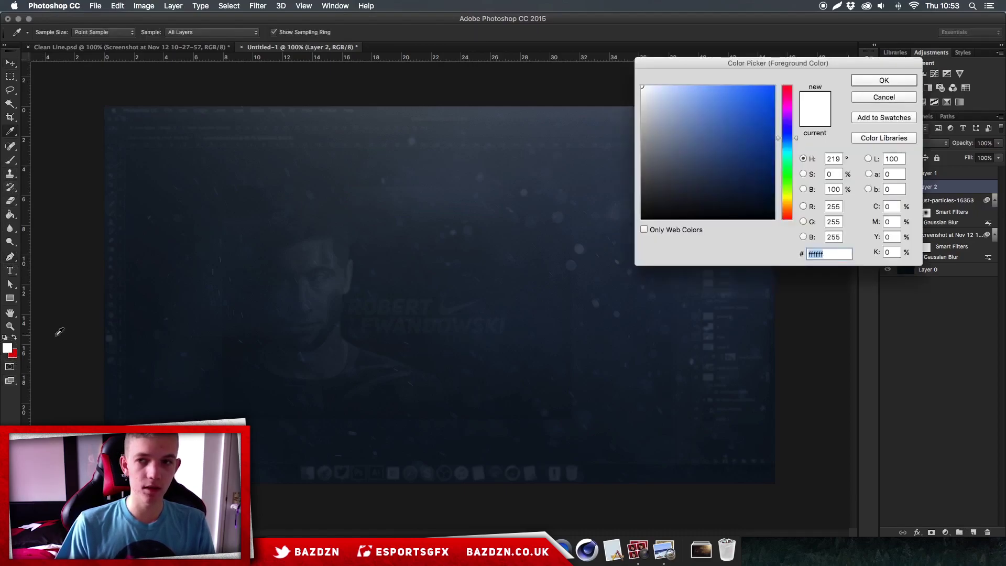
left_click(893, 81)
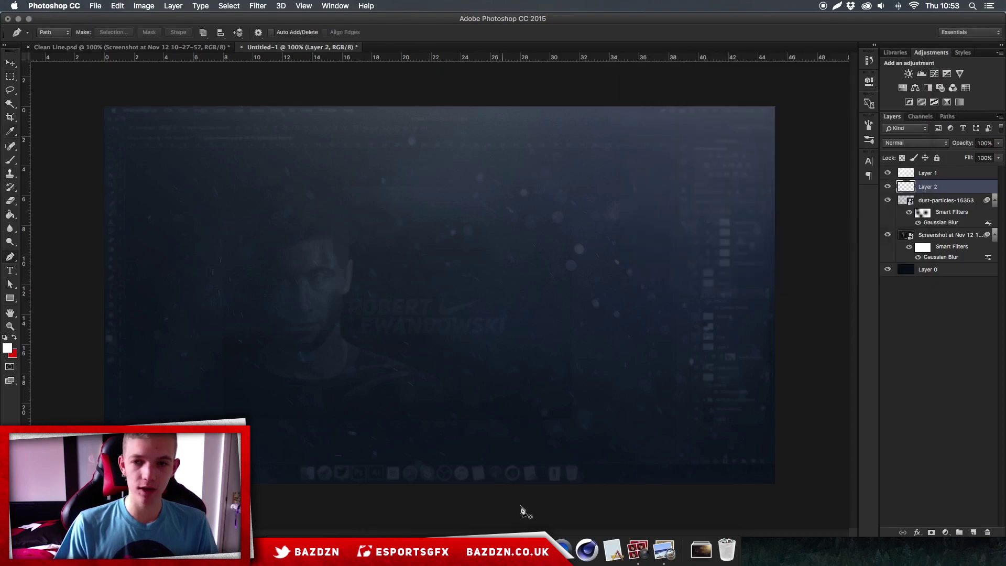
left_click(537, 488)
left_click_drag(799, 221, 947, 203)
left_click(805, 299)
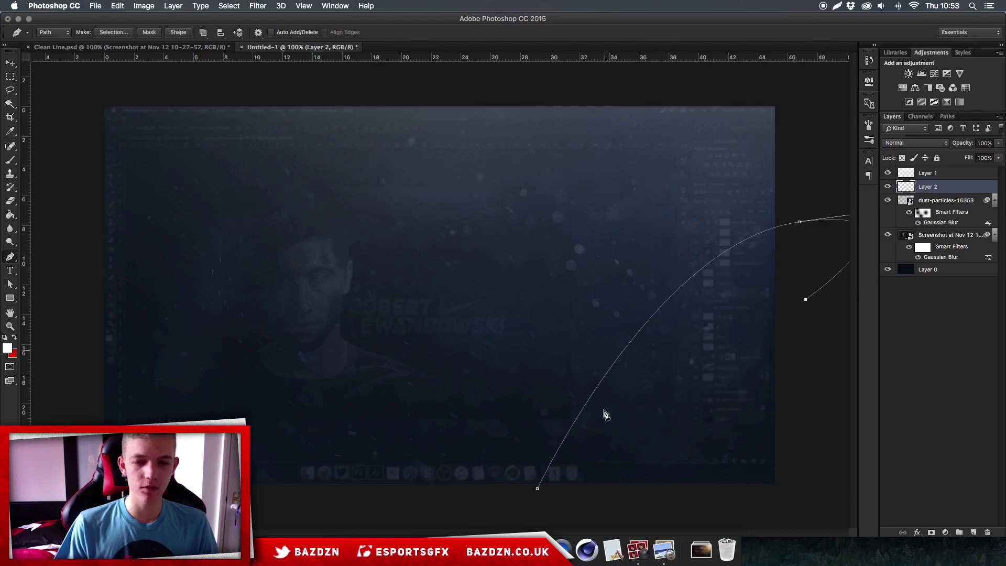
left_click_drag(637, 497, 642, 564)
key("super+minus")
key("super+minus")
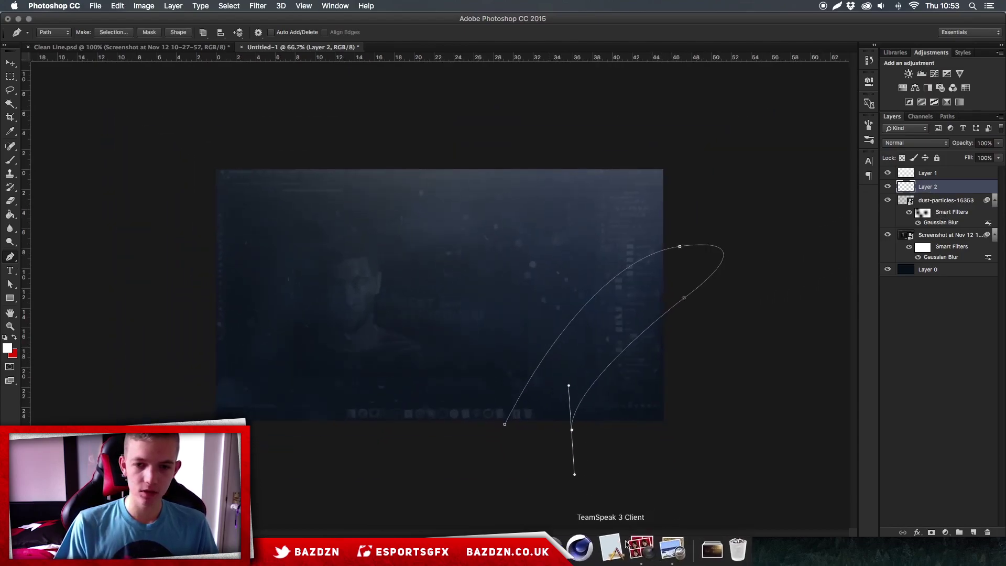
left_click(504, 424)
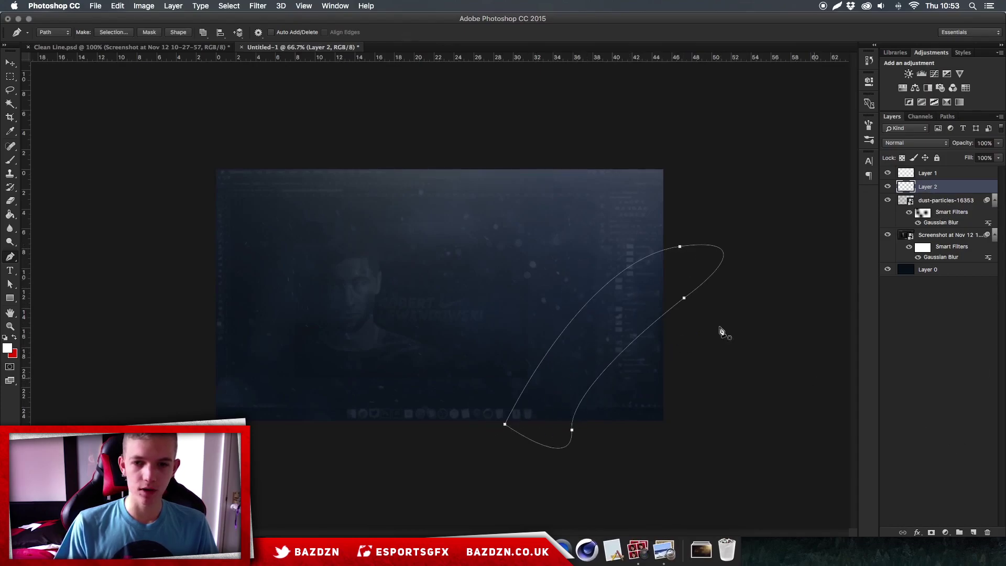
Fill the closed curved path at the canvas's lower-right corner with white on Layer 2
right_click(580, 295)
left_click(615, 375)
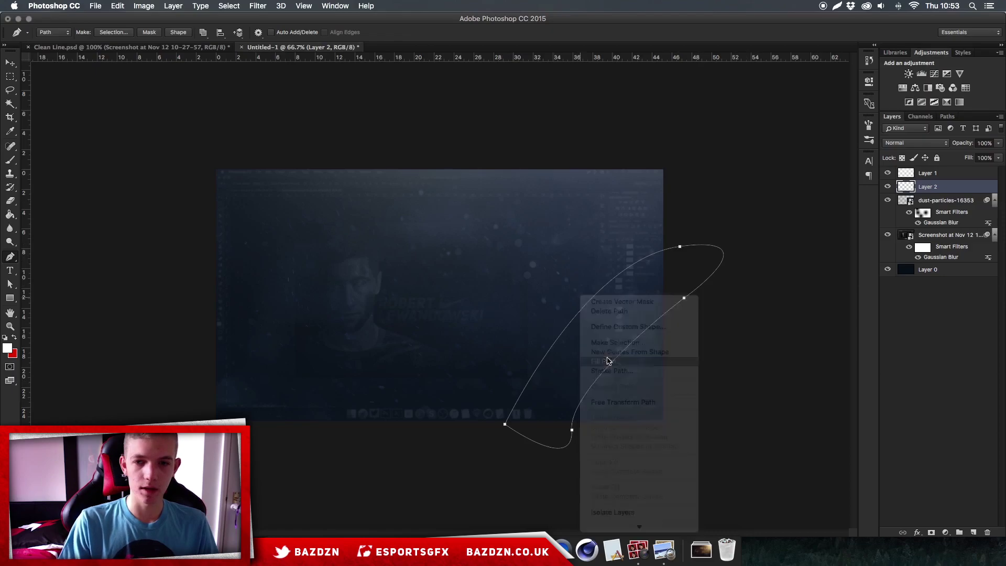
key("Return")
key("super+plus")
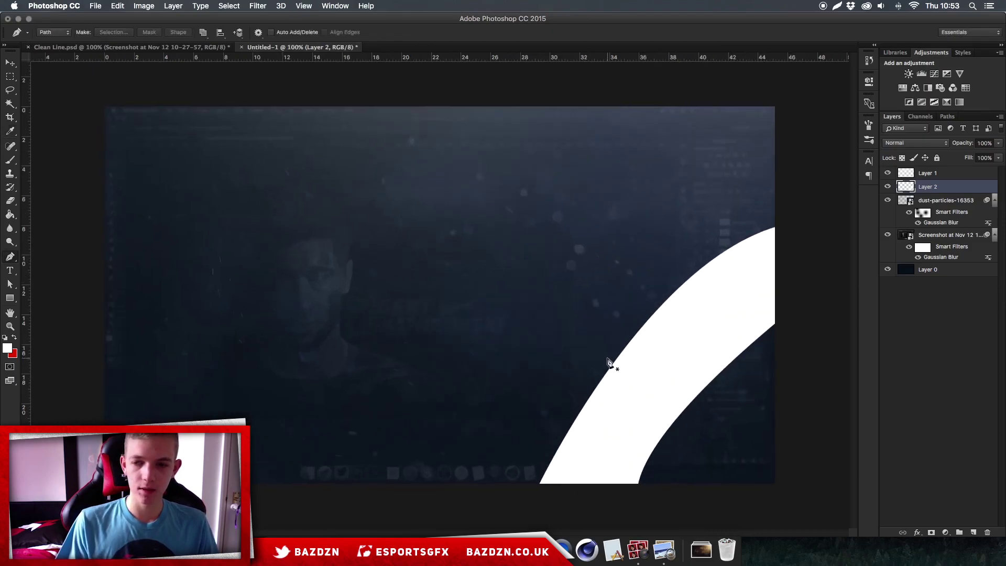
Add a new layer above Layer 2 and draw a closed curved Pen path across the canvas's upper-left corner, extending past its edges
left_click(973, 533)
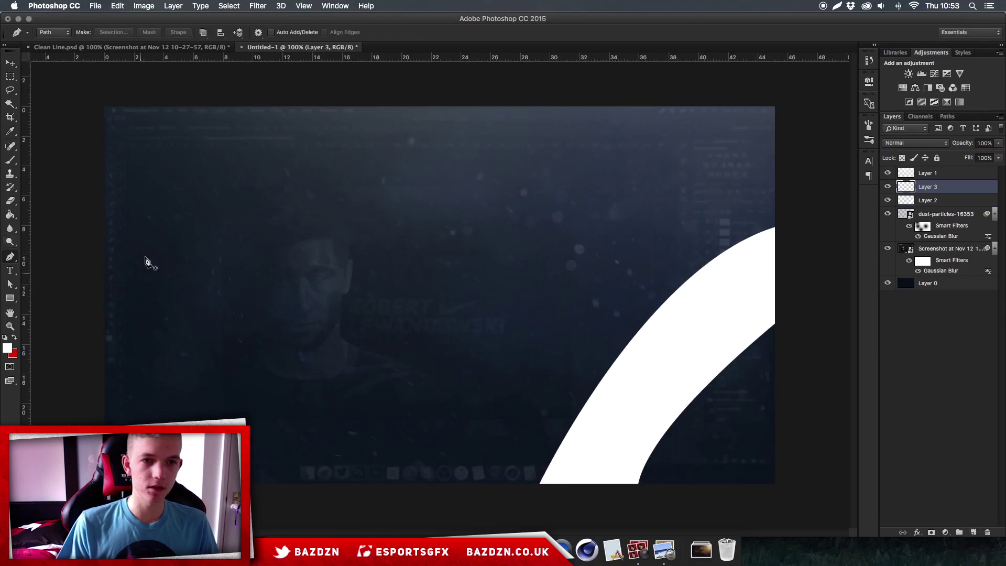
left_click(72, 259)
left_click_drag(386, 88, 442, 26)
left_click(386, 88, "alt")
left_click_drag(388, 92, 406, 99)
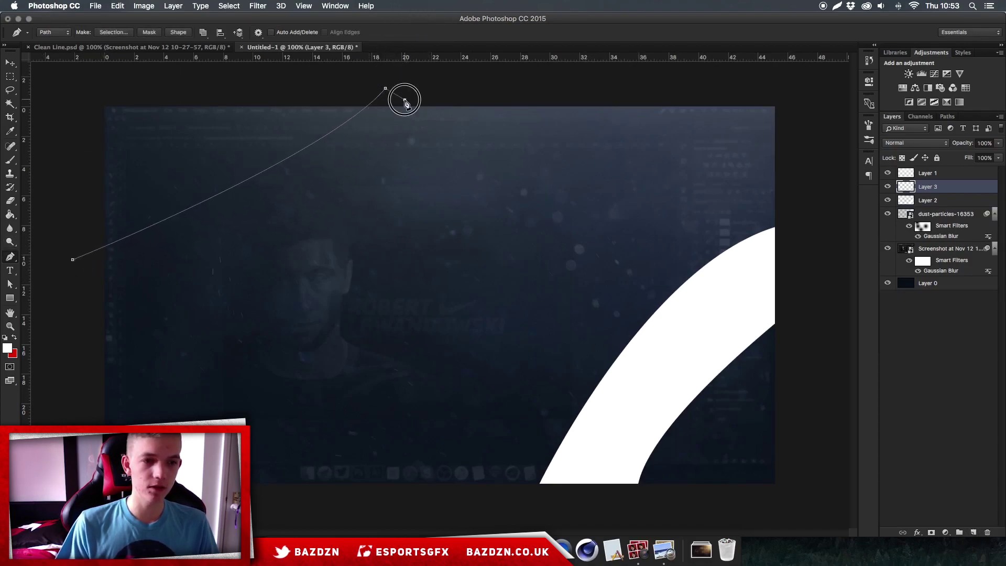
left_click_drag(94, 370, 1, 397)
left_click(94, 371, "alt")
left_click(72, 260)
Fill the upper-left curved path with white on Layer 3
right_click(247, 229)
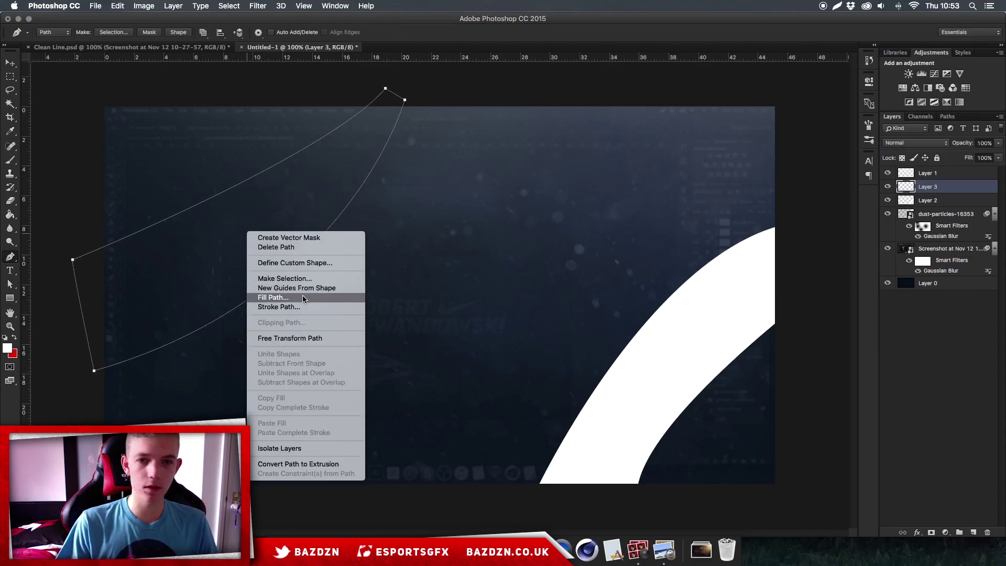
left_click(304, 295)
key("Return")
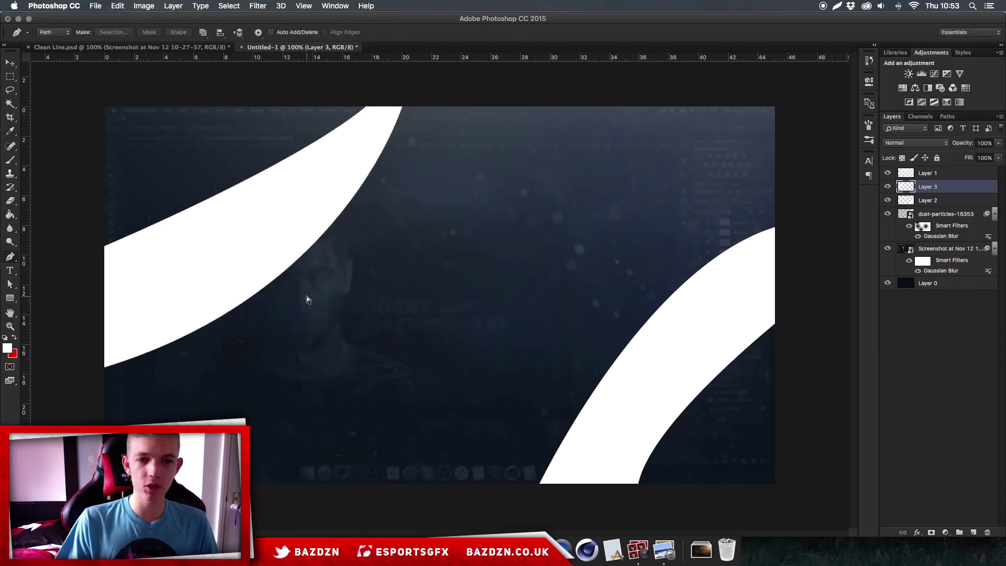
key("super+minus")
key("super+plus")
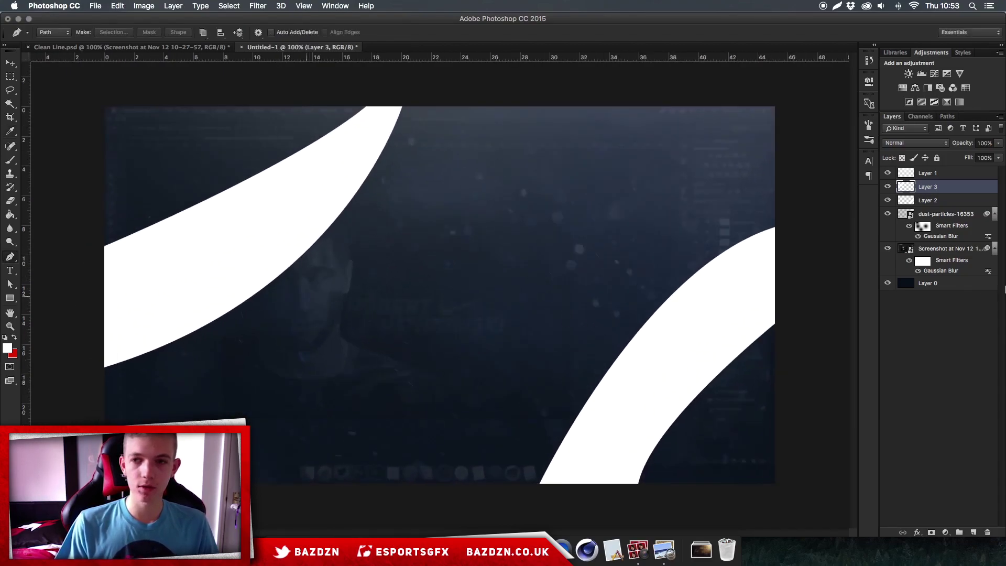
Apply a strong Gaussian Blur to the upper-left white streak on Layer 3 so its edges become a soft glow
left_click(258, 6)
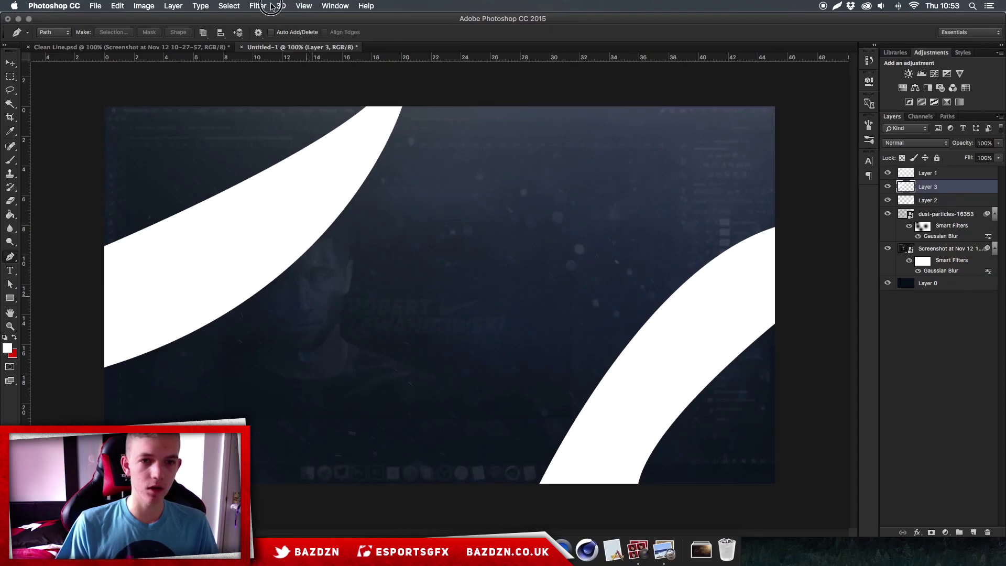
mouse_move(294, 132)
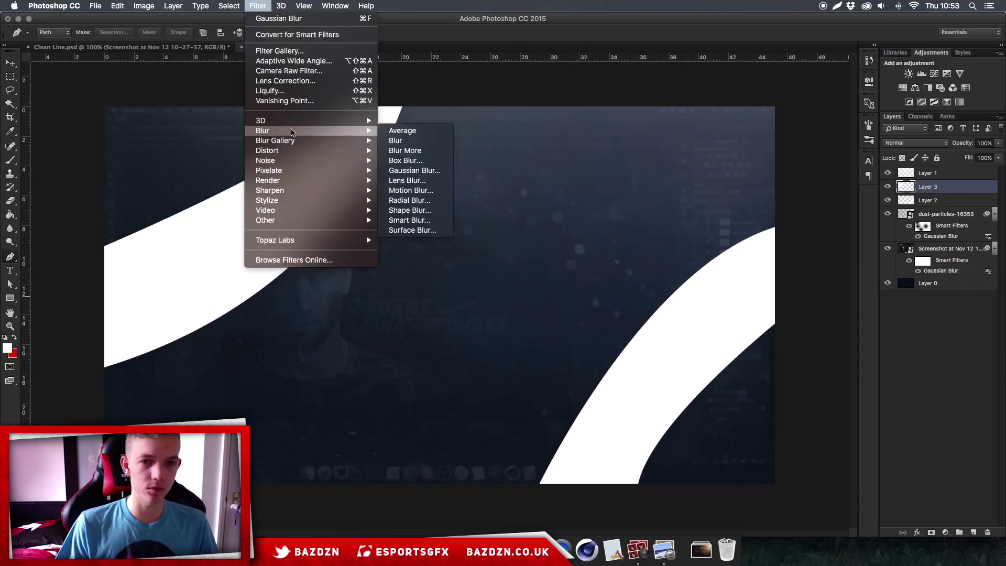
left_click(401, 170)
mouse_move(836, 194)
left_mouse_down()
mouse_move(864, 194)
mouse_move(849, 197)
left_mouse_up()
left_click(850, 192)
left_click(925, 51)
Repeat the same Gaussian Blur on the lower-right white streak on Layer 2
left_click(938, 201)
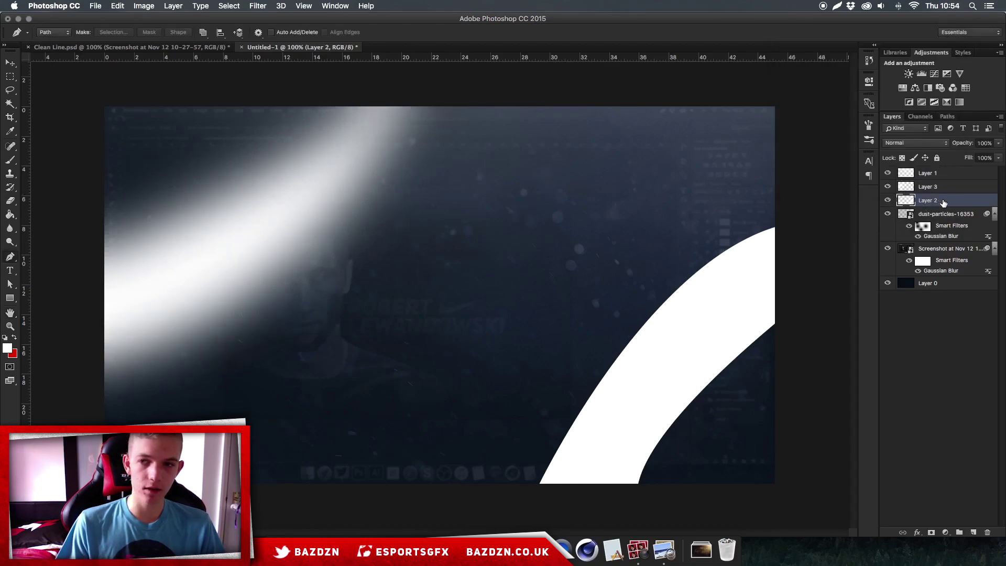
left_click(887, 200)
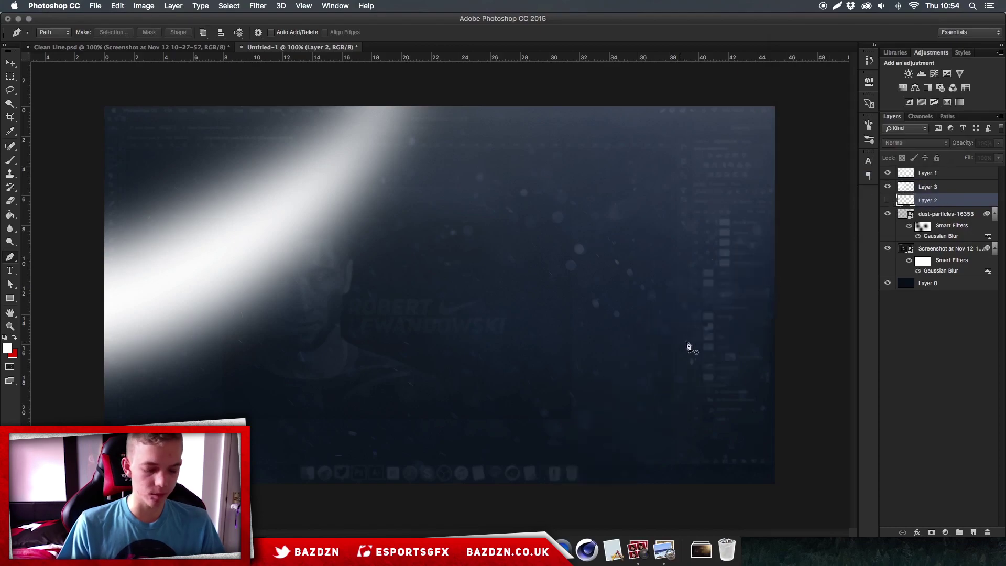
left_click(886, 201)
key("super+f")
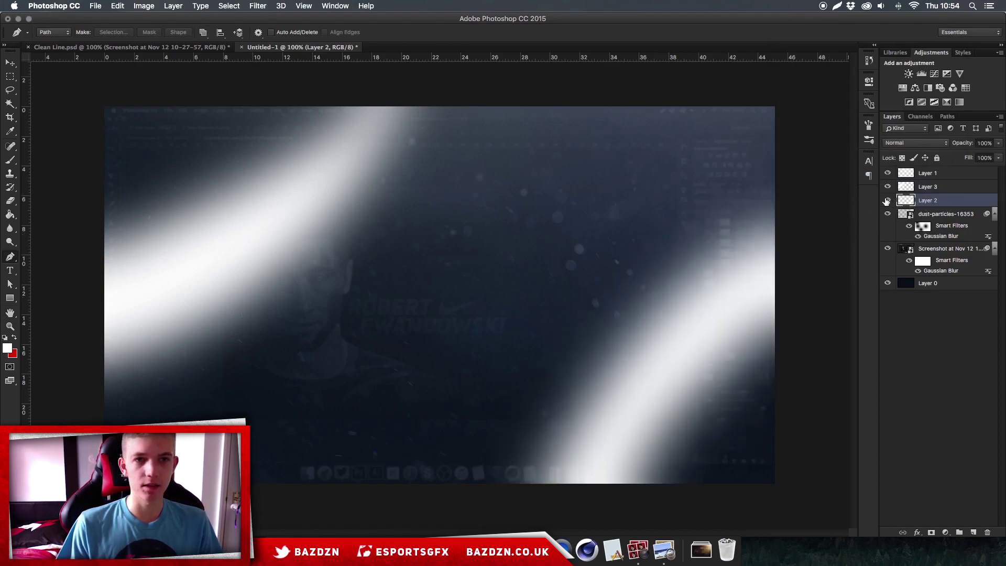
Set the blend mode of both streak layers, Layer 2 and Layer 3, to Overlay
left_click(946, 187, "shift")
mouse_move(999, 142)
left_mouse_down()
mouse_move(955, 156)
mouse_move(999, 154)
left_mouse_up()
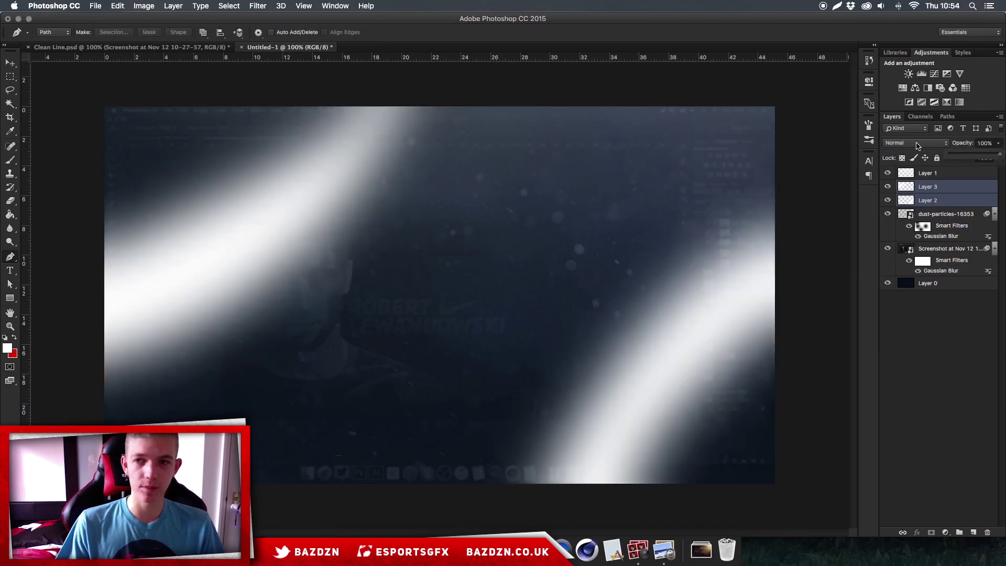
left_click(933, 143)
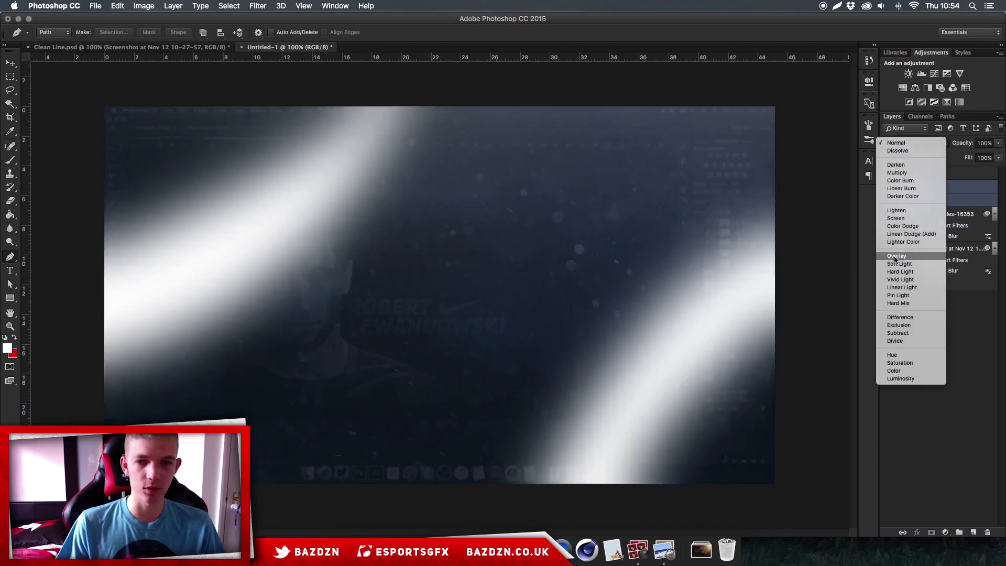
left_click(893, 256)
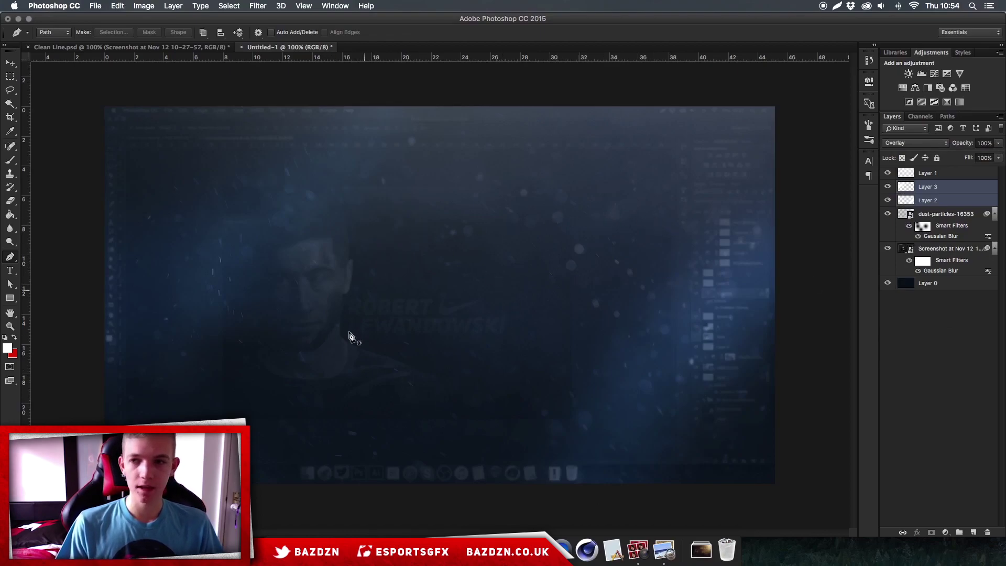
Add a Brightness/Contrast adjustment layer above Layer 1 with brightness 38 and contrast 56
left_click(944, 173)
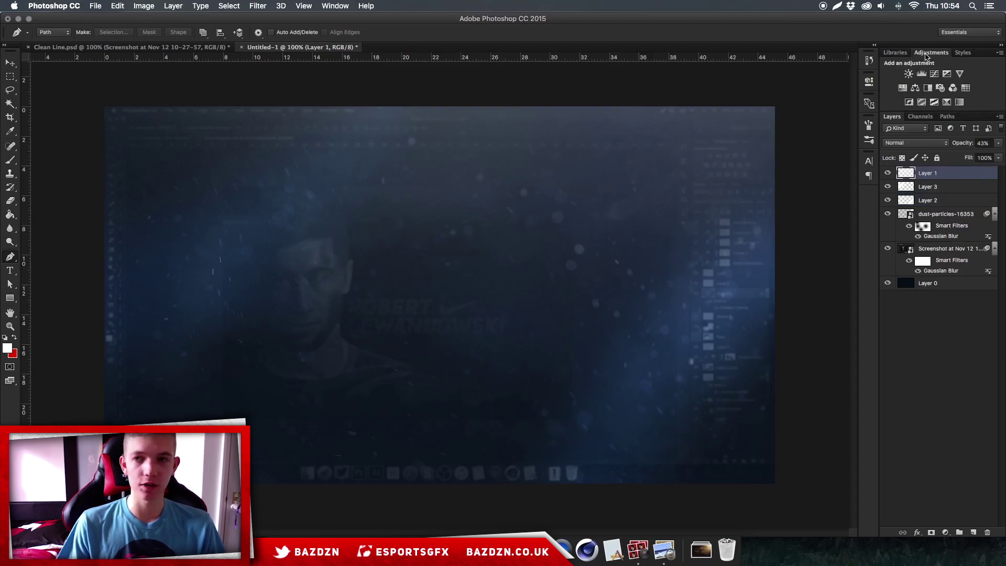
left_click(334, 6)
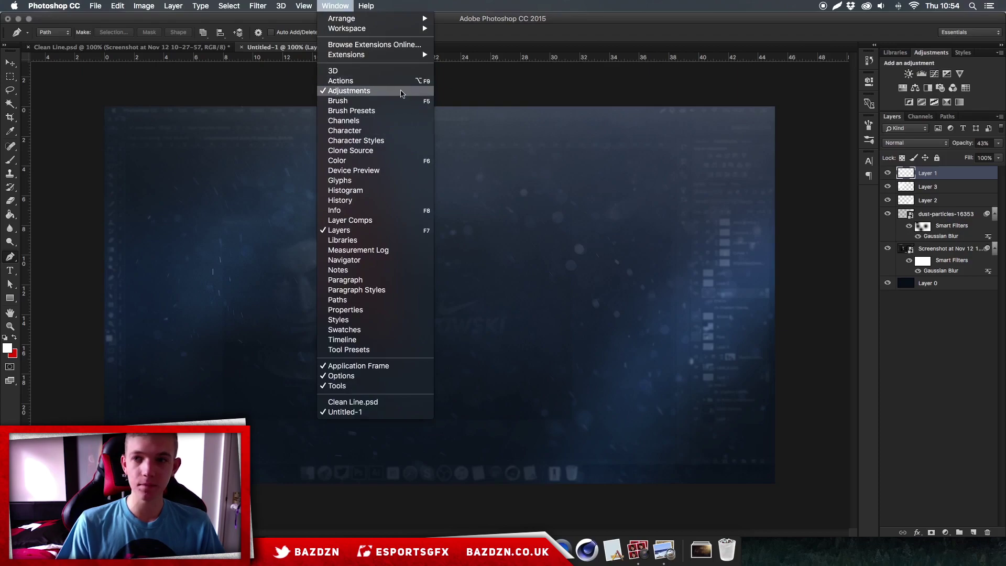
left_click(910, 73)
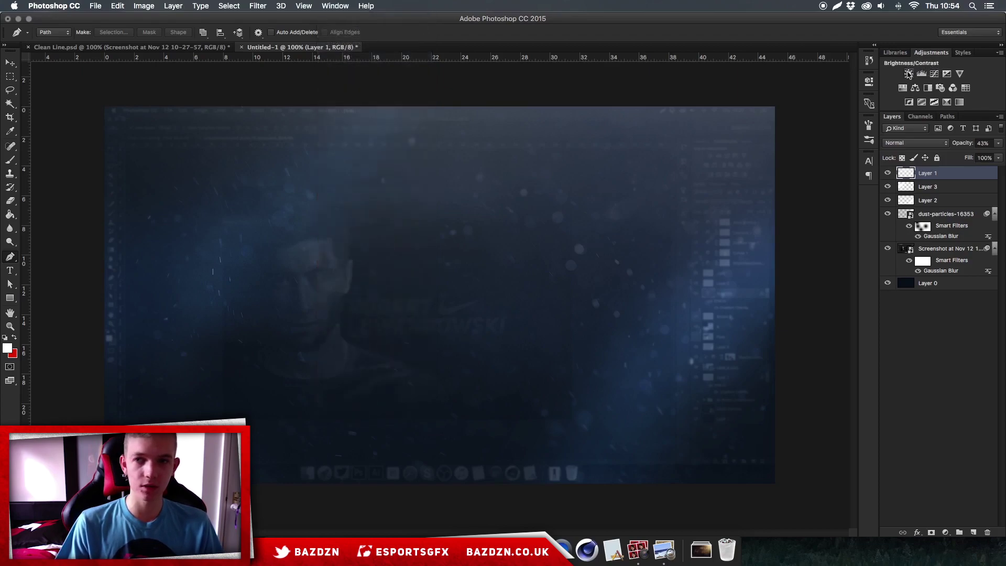
left_click(909, 74)
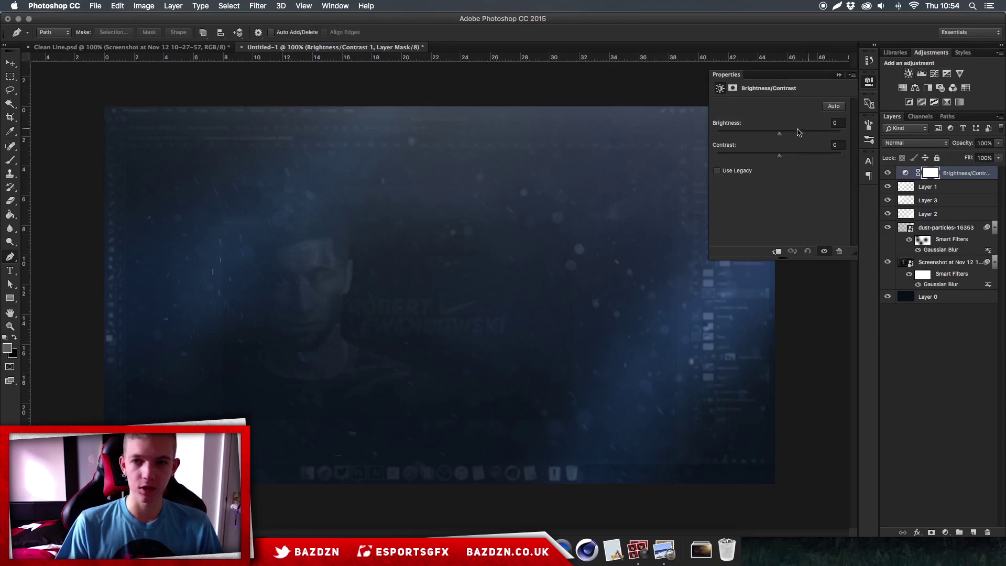
left_click_drag(780, 132, 815, 155)
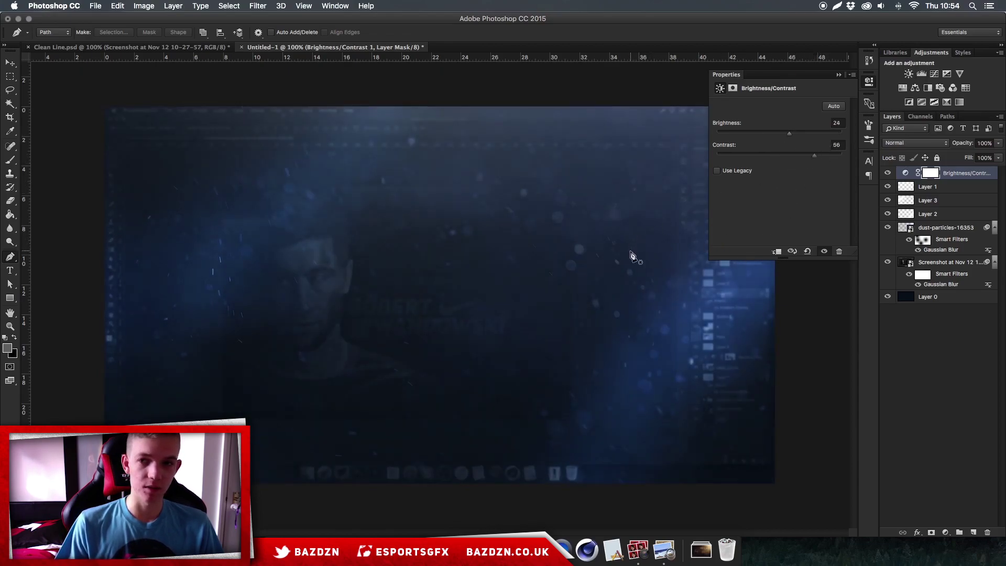
left_click_drag(791, 133, 798, 135)
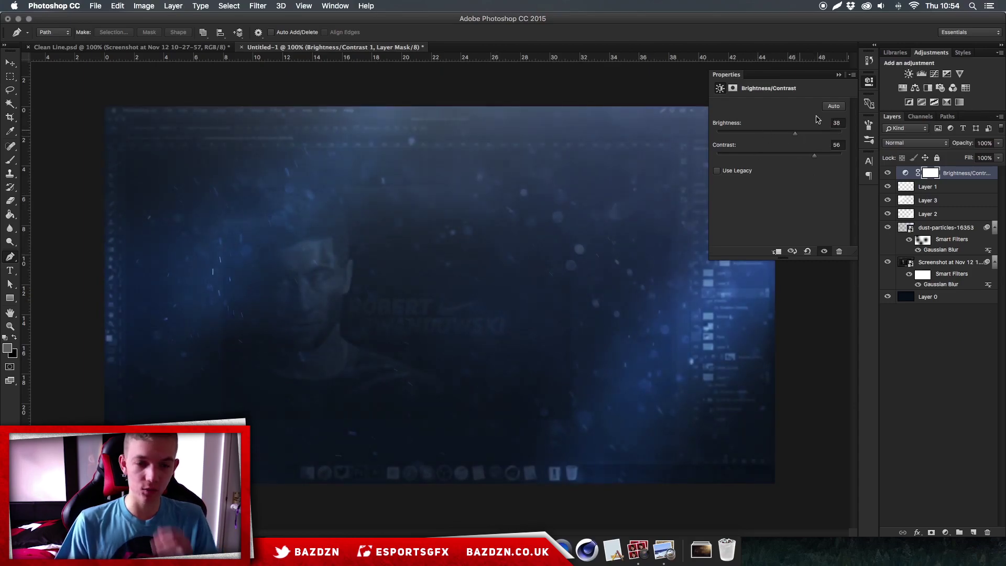
left_click(839, 75)
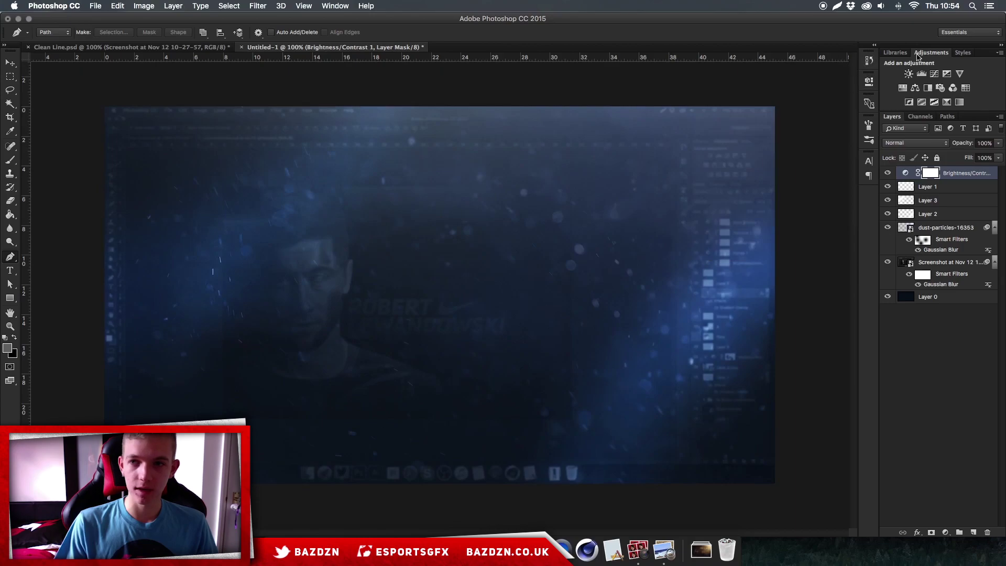
Add a Curves adjustment layer on top and shape a gentle S-curve with lowered shadows and raised highlights
left_click(934, 74)
left_click_drag(758, 208, 762, 219)
left_click_drag(797, 180, 797, 170)
left_click_drag(763, 218, 759, 218)
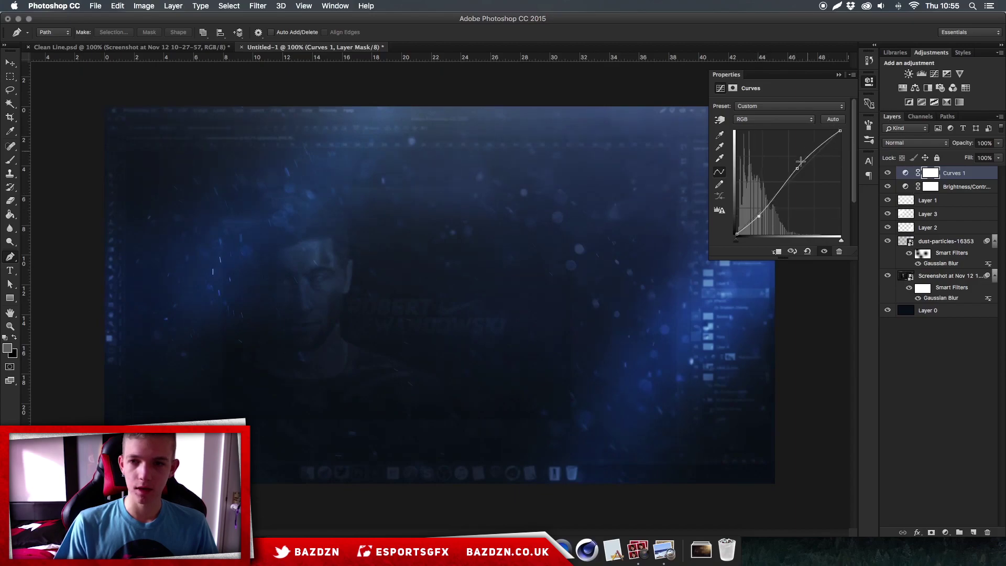
left_click(955, 176)
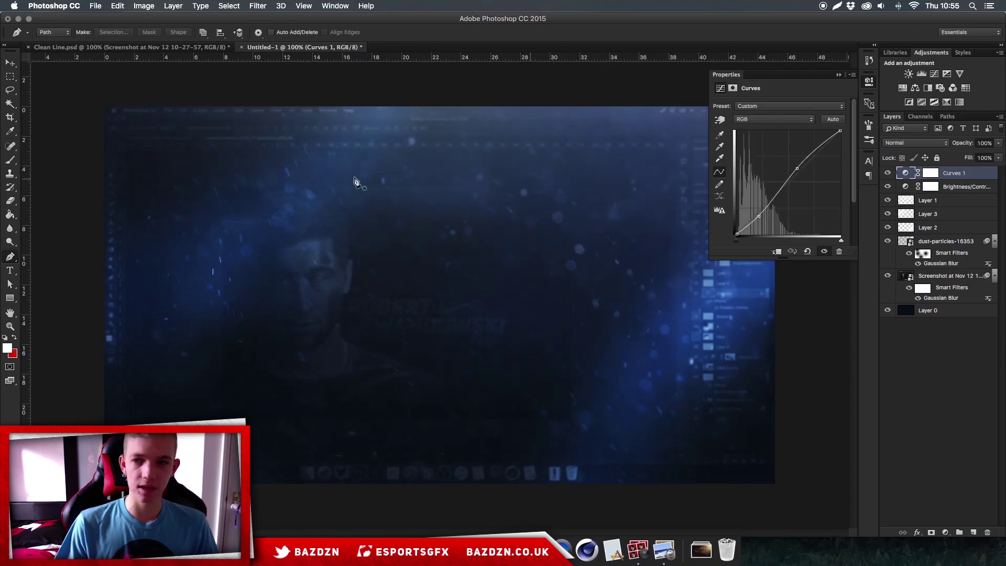
Lower the opacity of the two streak layers, Layer 2 and Layer 3, to 66%
left_click(937, 206)
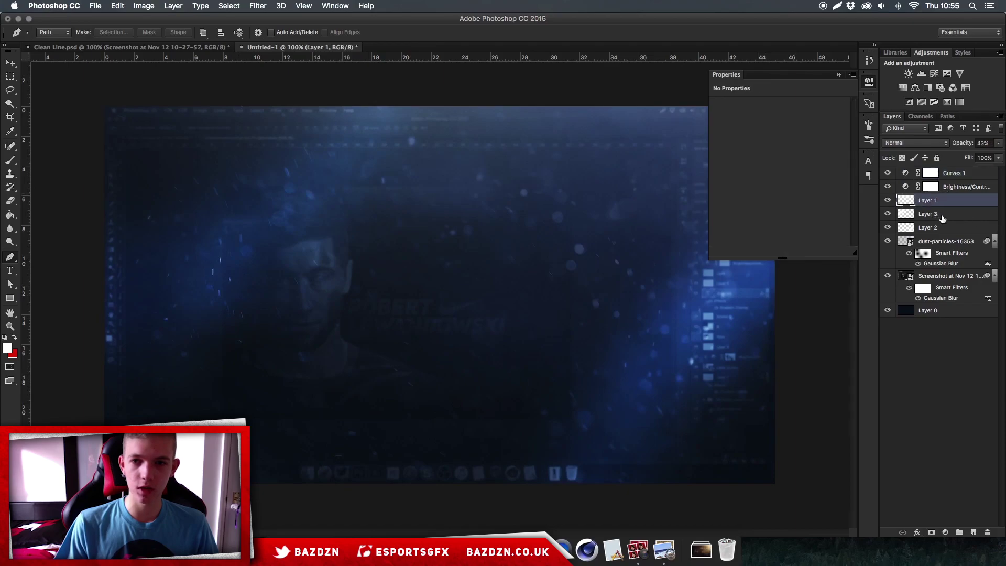
key("4")
key("3")
left_click(948, 214)
left_click(952, 226, "shift")
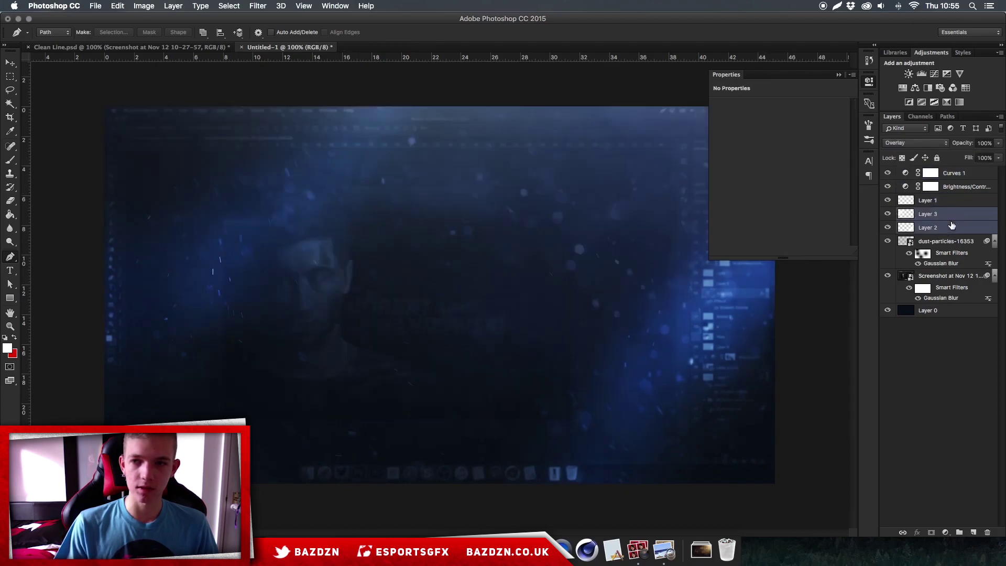
left_click(998, 142)
left_click_drag(998, 153, 985, 154)
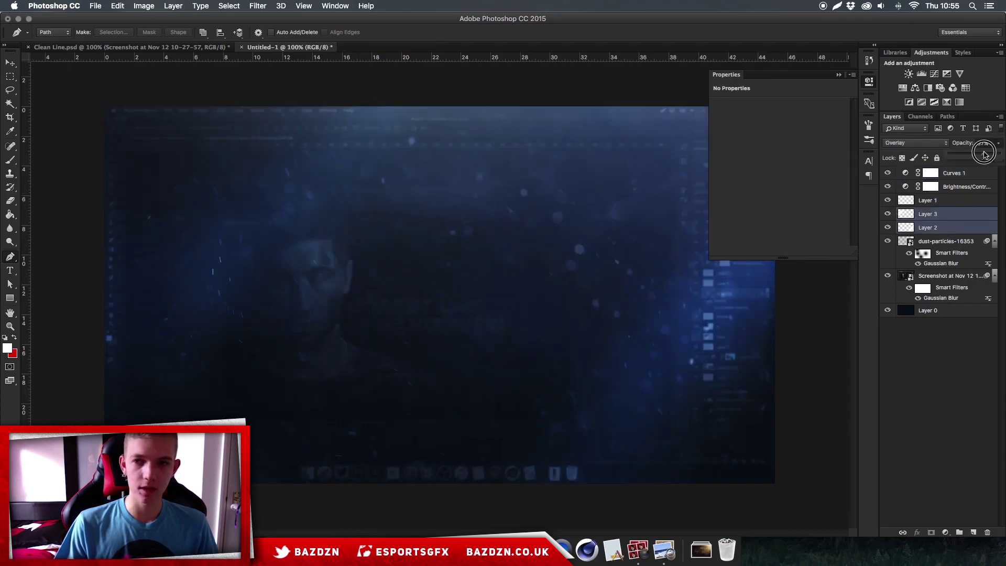
Add an Exposure adjustment layer above Curves 1 with exposure +0.45 and gamma correction 0.89
left_click(964, 172)
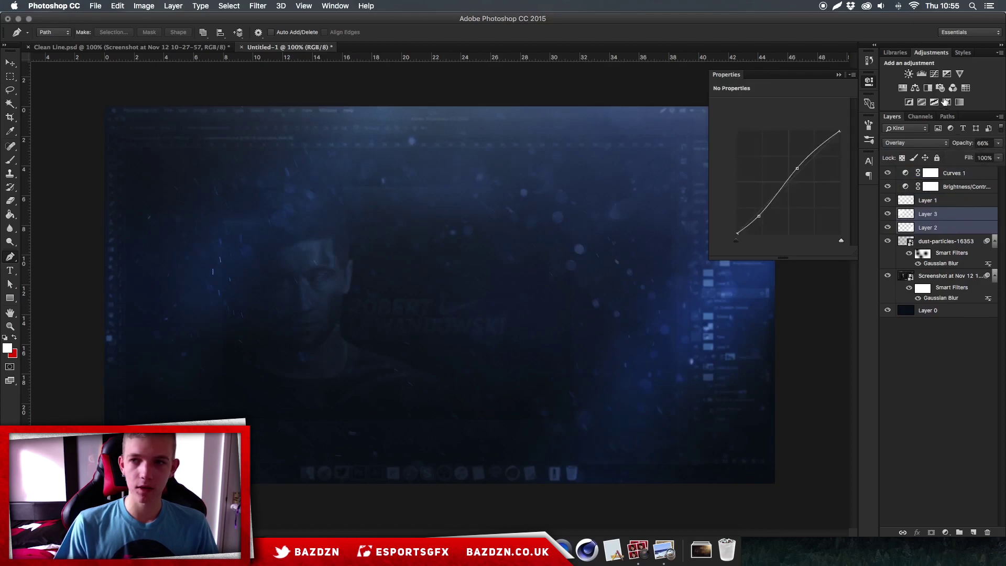
left_click(948, 74)
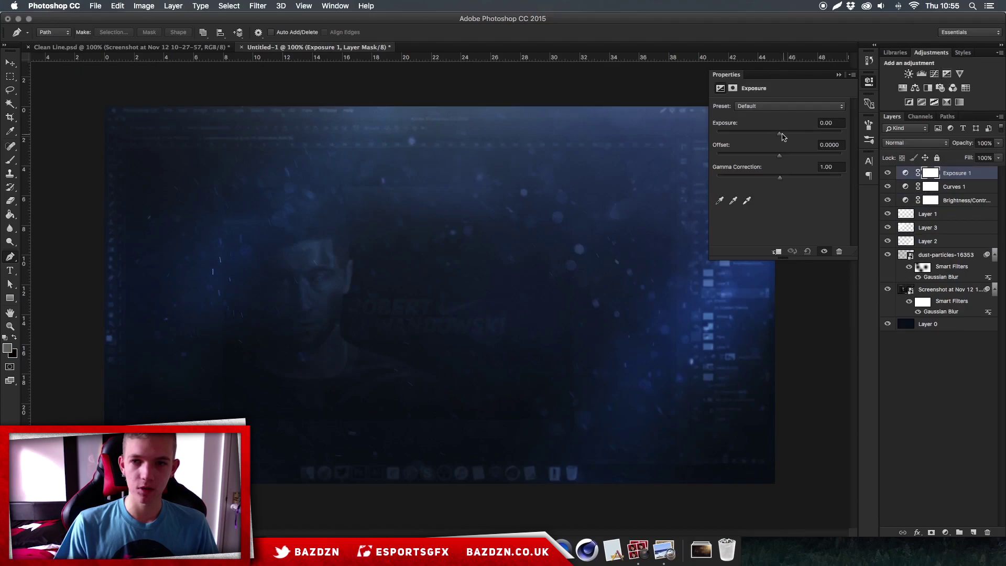
left_click_drag(783, 137, 783, 134)
left_click_drag(779, 179, 785, 179)
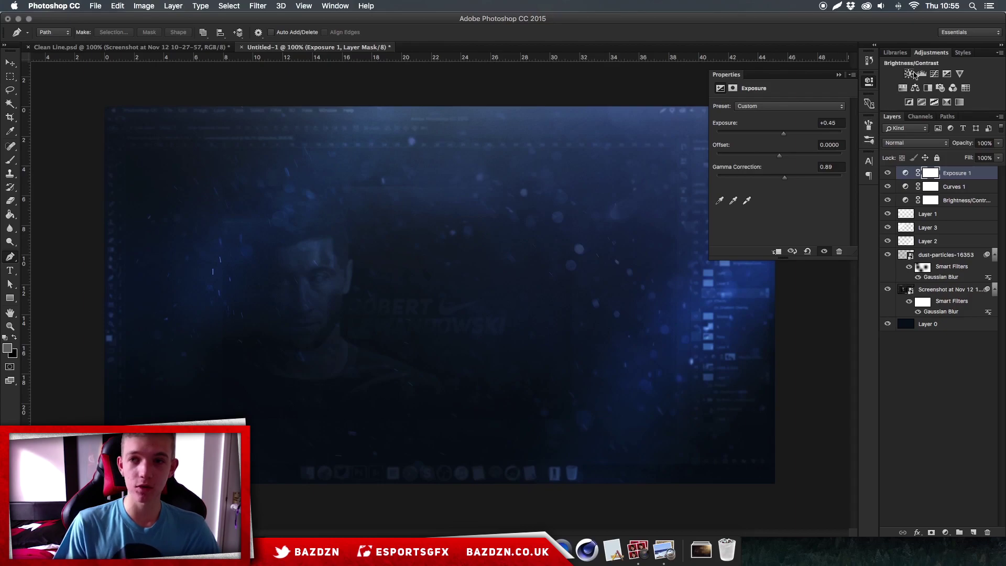
Add a Hue/Saturation adjustment layer on top and lower the saturation to -39
left_click(904, 89)
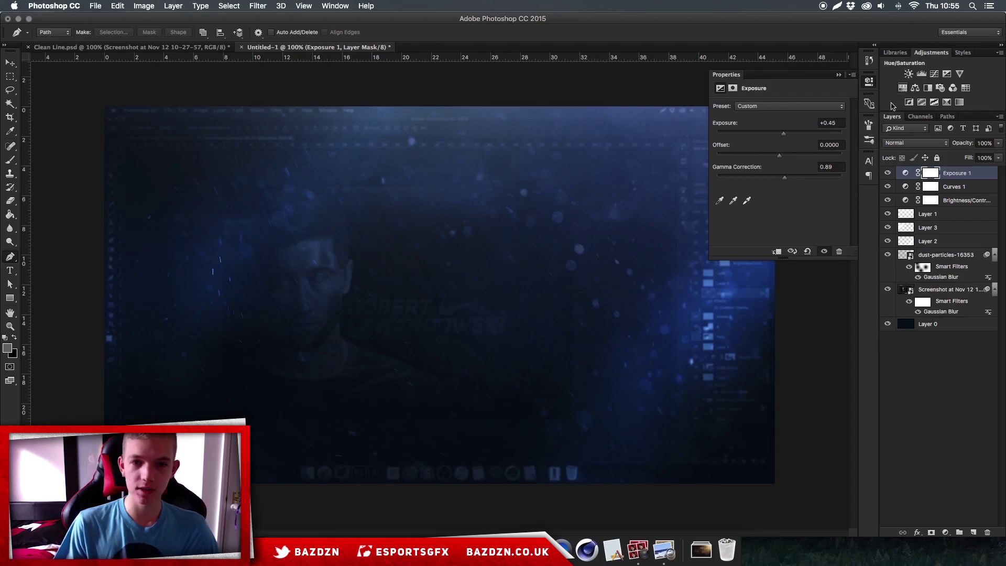
left_click_drag(767, 166, 756, 170)
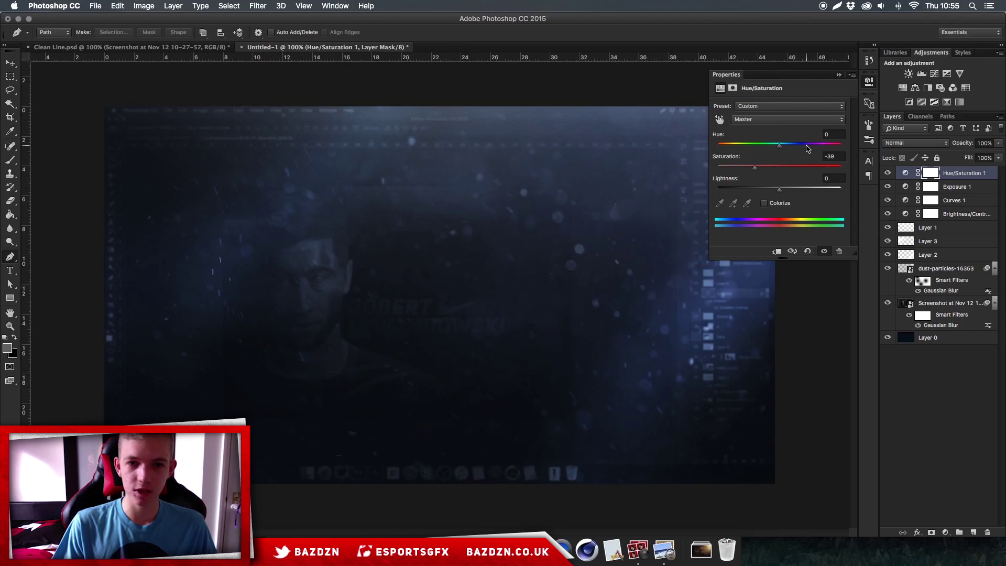
Try a hue shift of +97 on the Hue/Saturation adjustment and return the hue to 0
left_click_drag(780, 145, 822, 145)
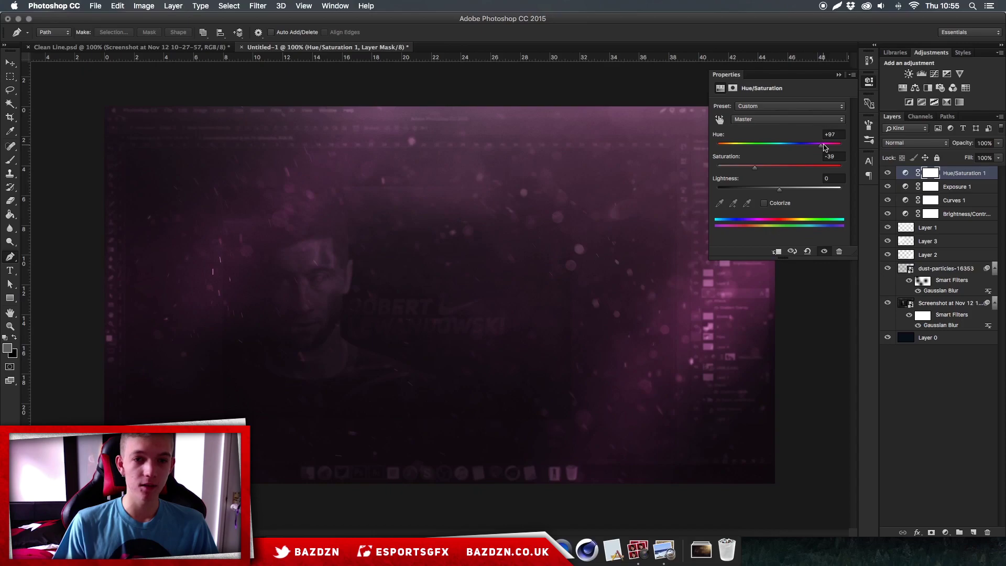
left_click_drag(827, 147, 779, 145)
left_click(832, 135)
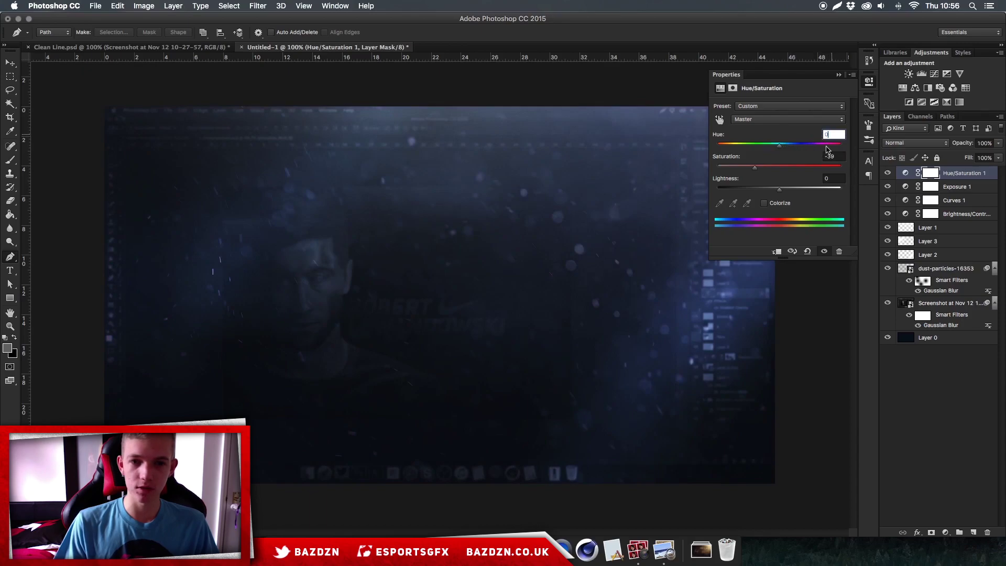
left_click(833, 179)
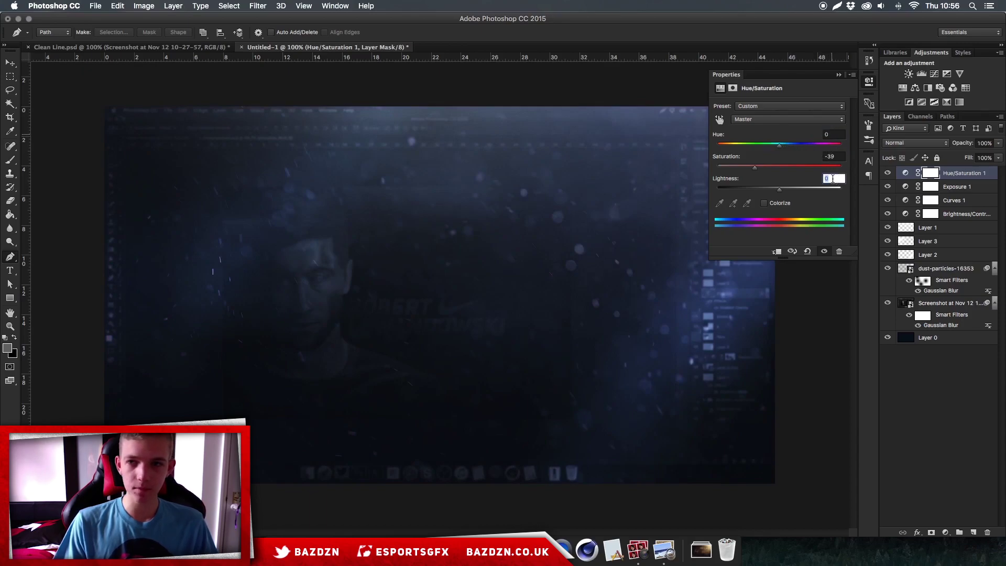
Add a second Curves adjustment layer on top and shape a gentle S-curve with darker shadows and brighter highlights
left_click(839, 76)
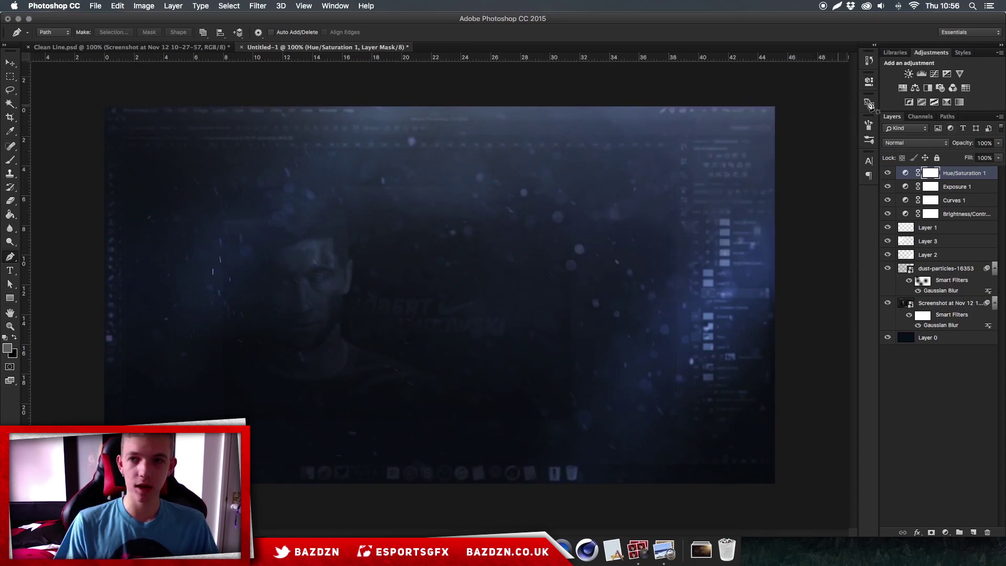
left_click(935, 75)
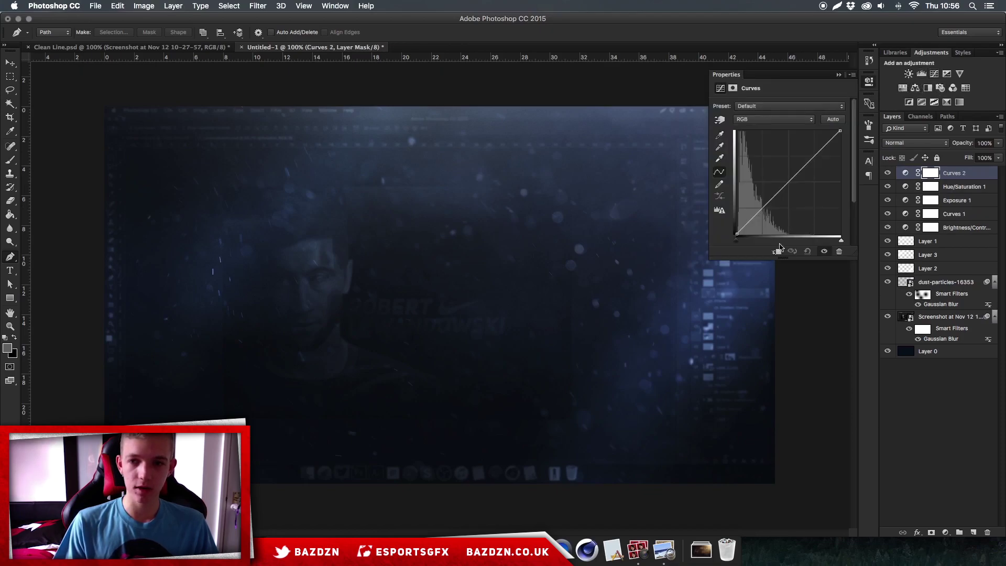
left_click_drag(756, 212, 760, 217)
left_click_drag(802, 175, 795, 164)
Set Curves 2 to Luminosity blending at 43% opacity and compare the image with and without it
left_click(910, 143)
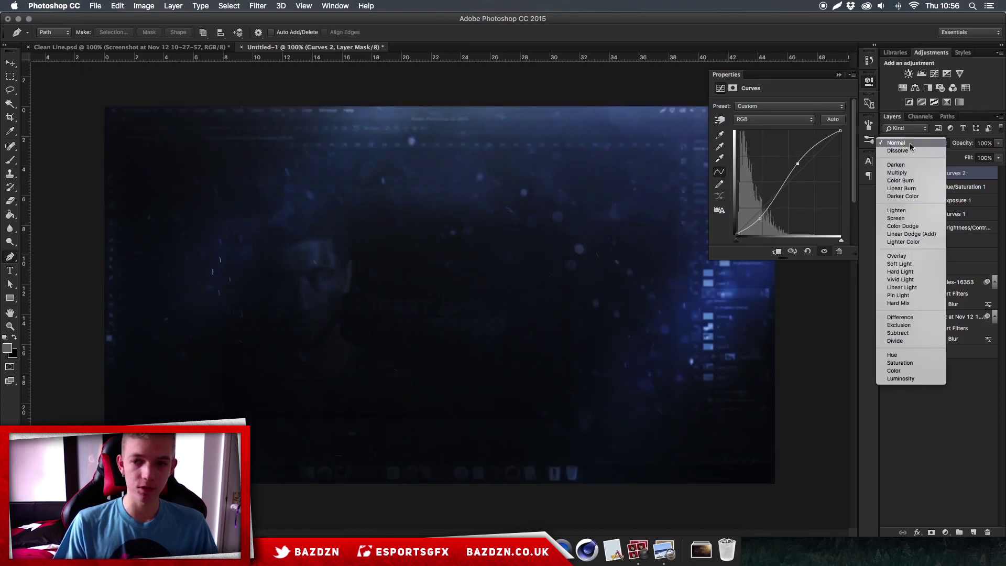
left_click(900, 378)
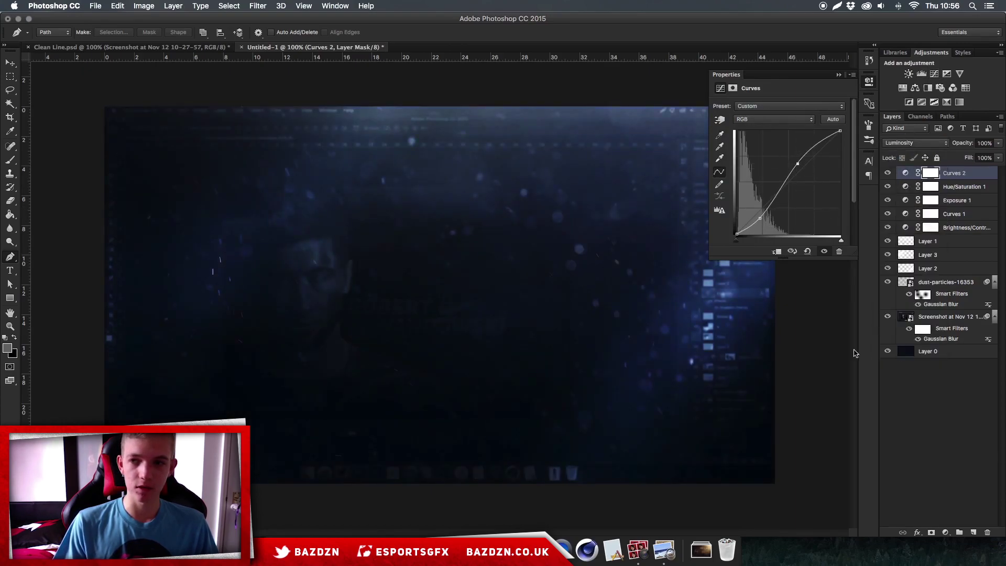
left_click_drag(998, 143, 970, 156)
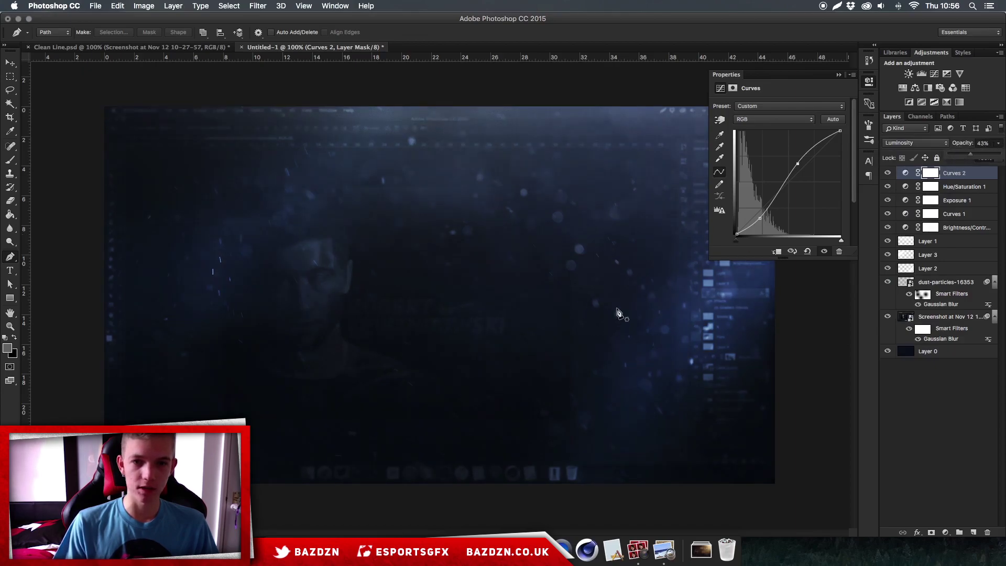
left_click(891, 173)
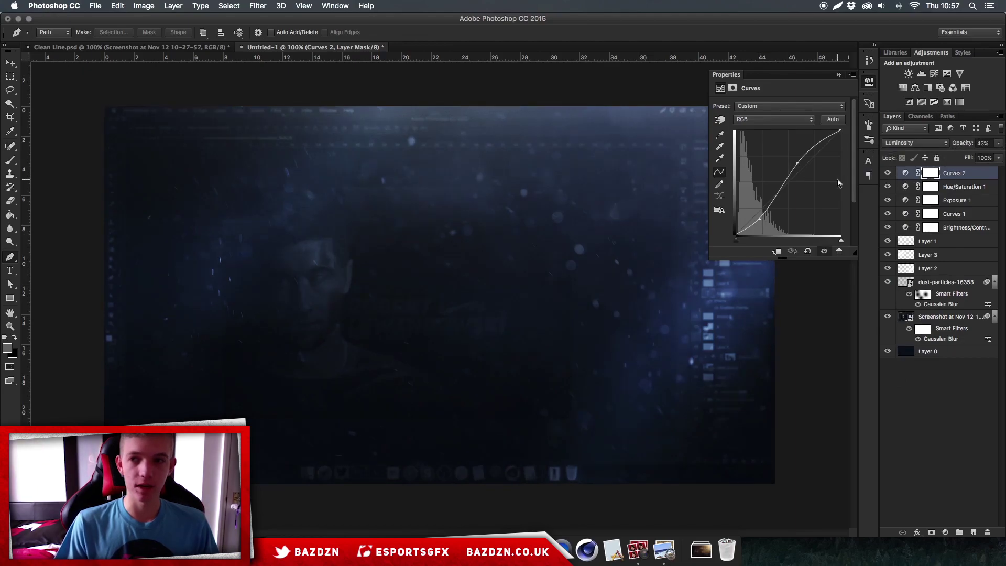
Add a Gradient Map adjustment layer above Curves 2 and set its blend mode to Overlay
left_click(960, 103)
left_click(918, 146)
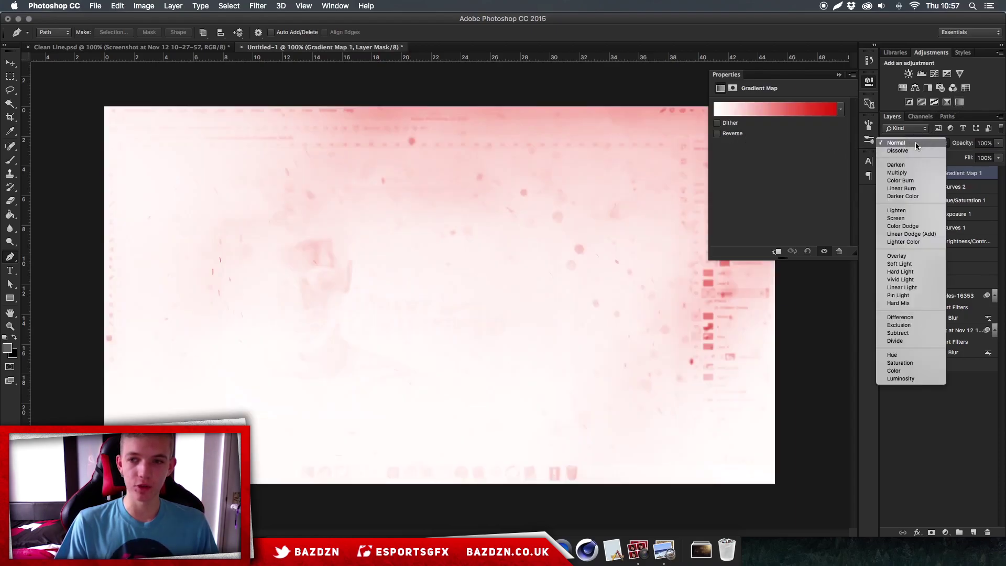
left_click(902, 256)
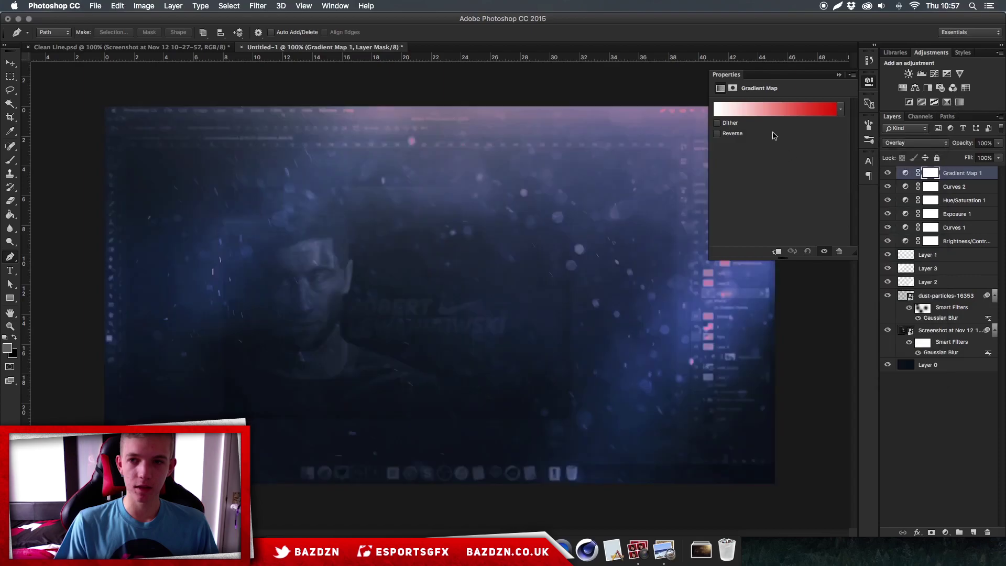
left_click(755, 112)
left_click(849, 152)
left_click(881, 152)
scroll(890, 179, "down", 3)
left_click(898, 184)
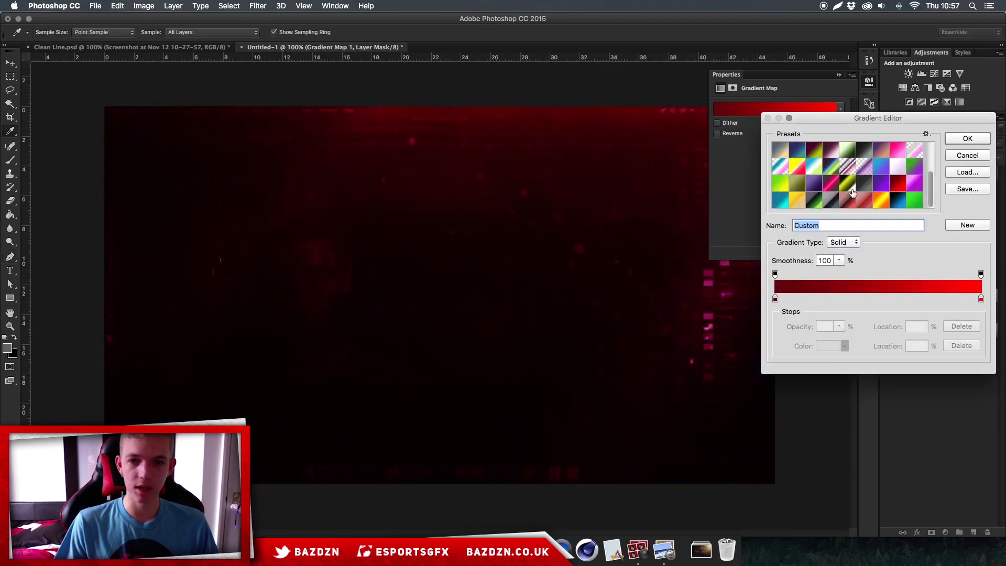
left_click(837, 194)
left_click(819, 154)
left_click(967, 155)
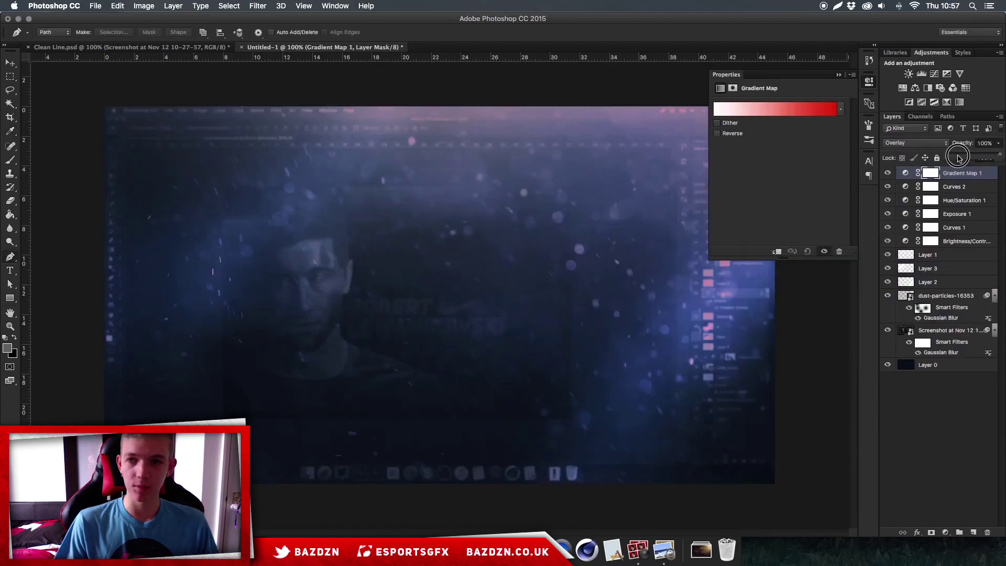
Lower the gradient map layer's opacity to 15% and apply the Violet, Orange gradient preset to it
left_click(958, 157)
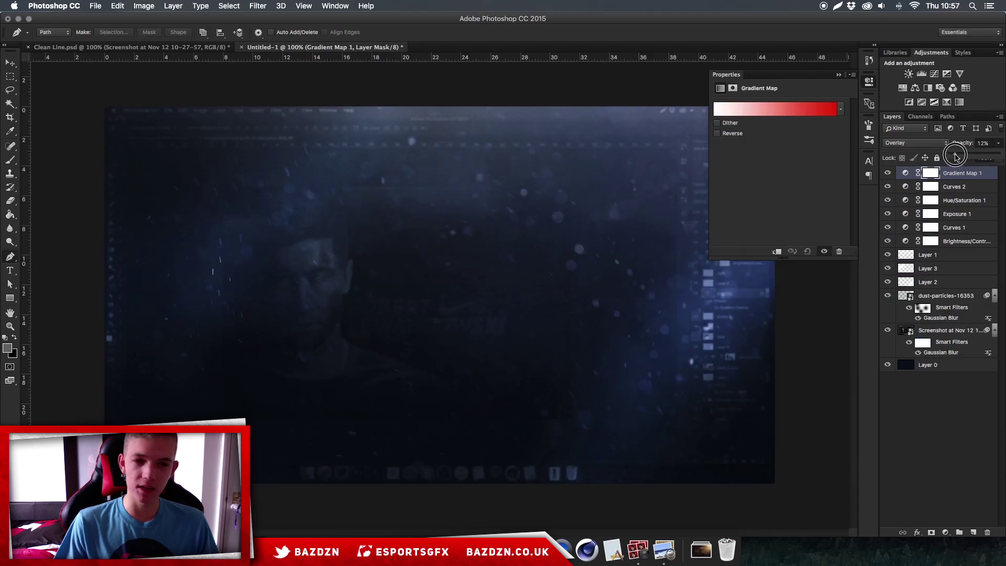
left_click_drag(956, 156, 956, 156)
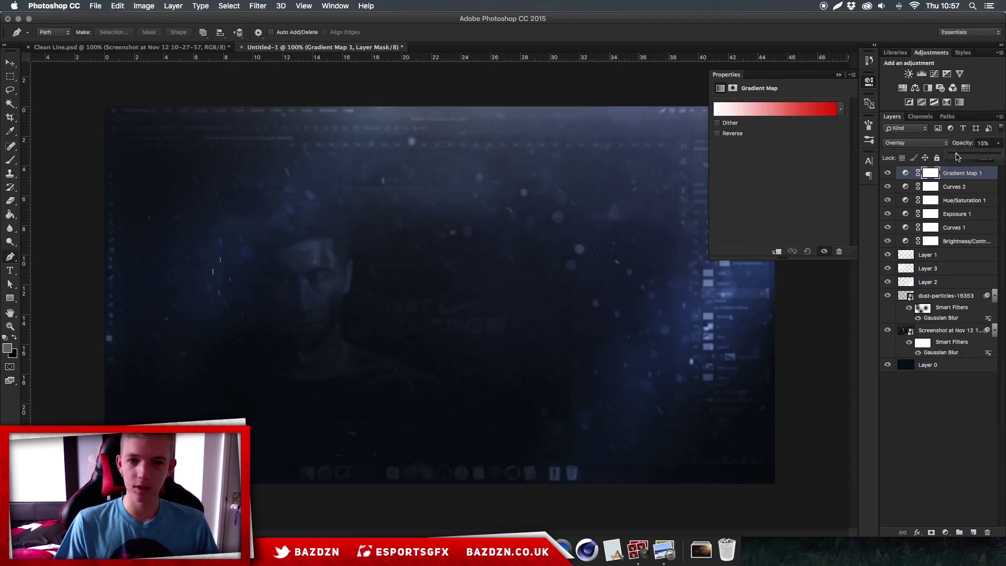
left_click(802, 109)
left_click(849, 183)
scroll(849, 182, "down", 3)
left_click(858, 181)
left_click(829, 183)
left_click(800, 184)
left_click(864, 185)
left_click(898, 198)
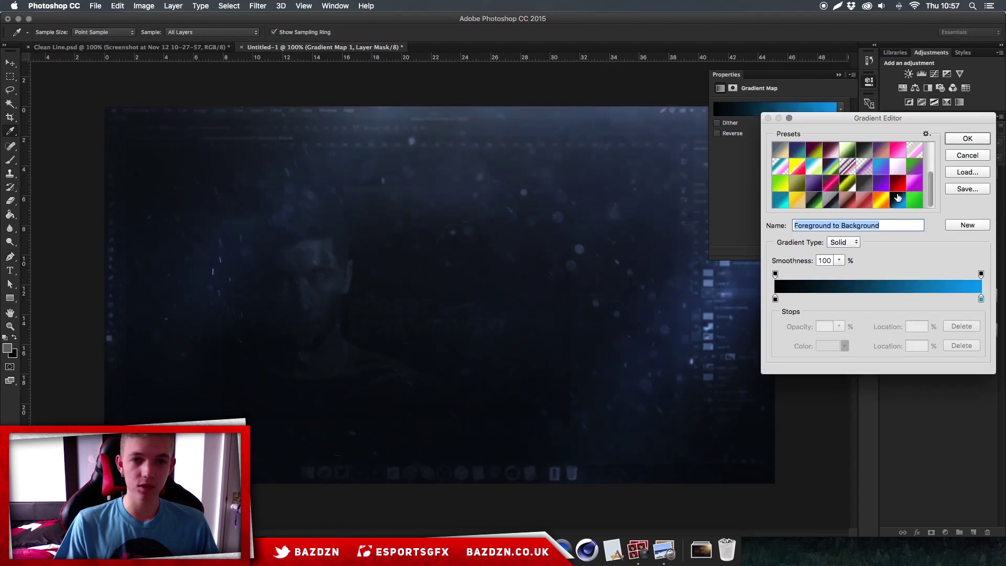
left_click(874, 202)
scroll(898, 199, "up", 3)
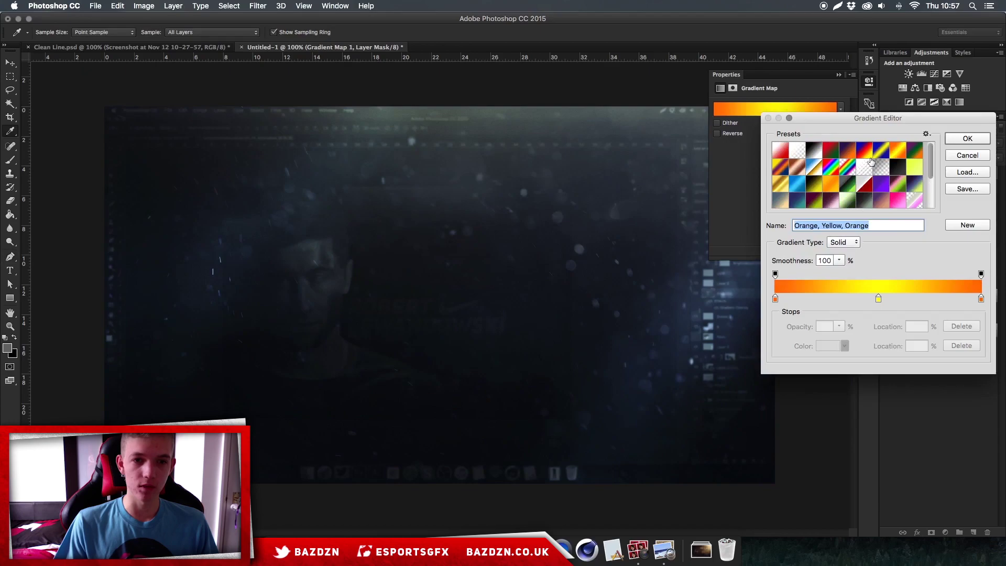
left_click(863, 151)
left_click(847, 150)
left_click(831, 151)
left_click(815, 152)
left_click(837, 152)
left_click(844, 152)
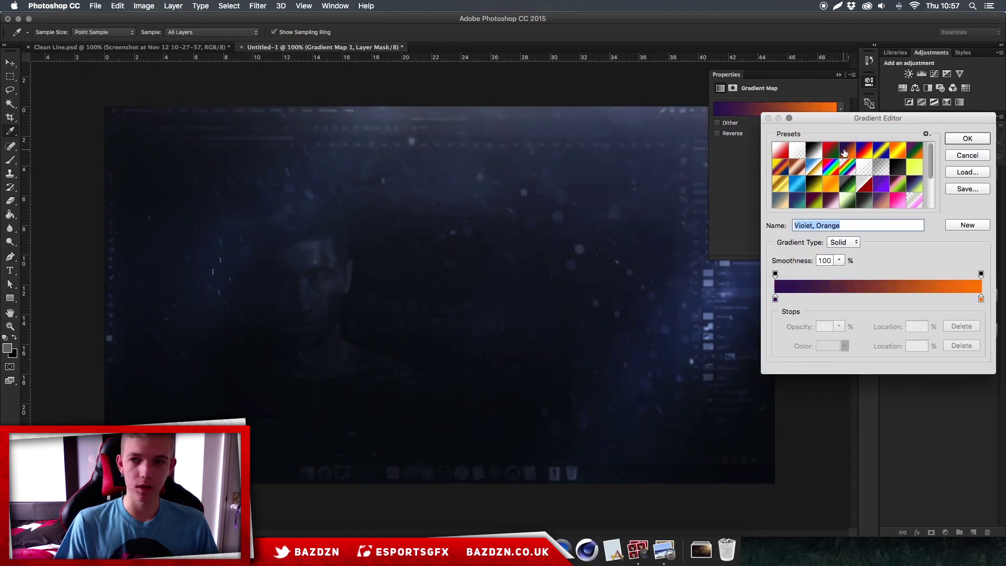
left_click(968, 138)
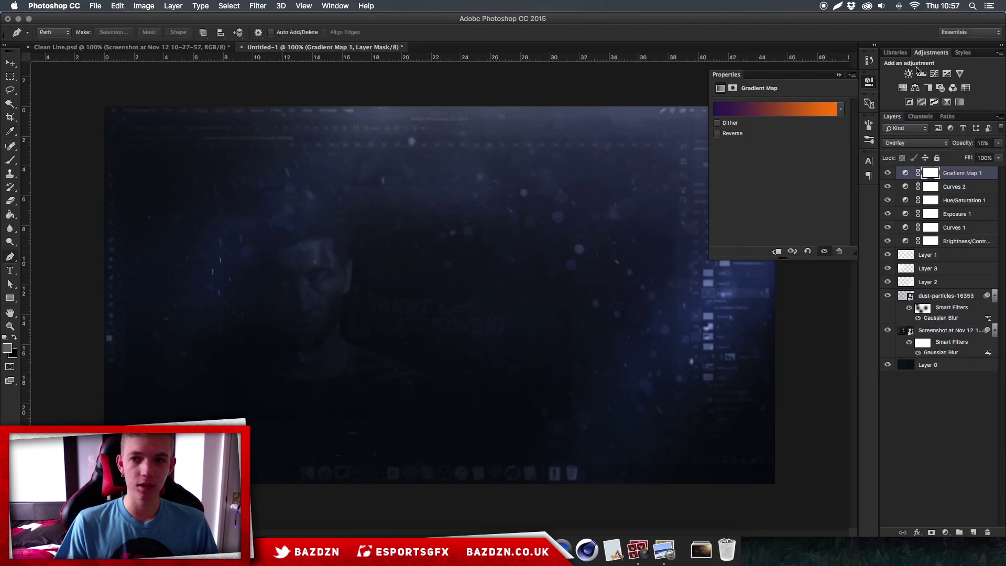
Add a Curves adjustment layer above Gradient Map 1 and raise the curve slightly to brighten the darker midtones
left_click(935, 74)
left_click_drag(769, 202, 772, 193)
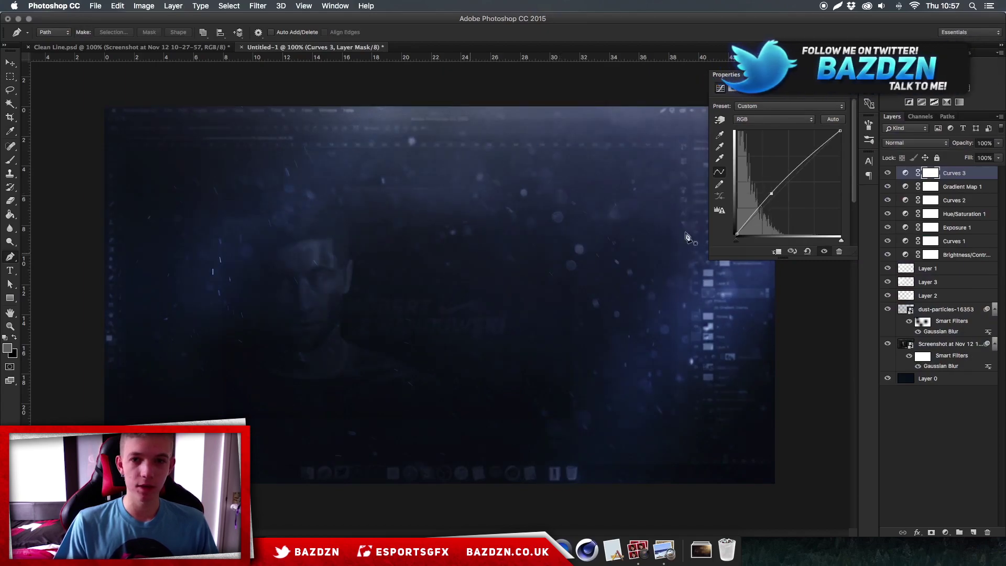
left_click(483, 169)
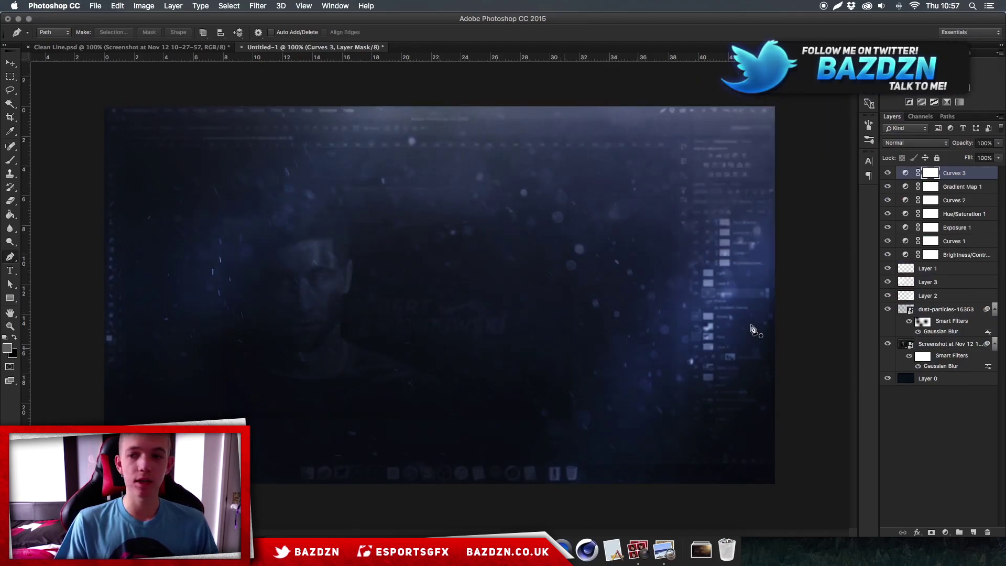
Create white text reading HOW TO CREATE A THUMBNAIL above Layer 3 in Uni Sans Heavy CAPS and enlarge it to about 102 pt
left_click(962, 267)
left_click(938, 282)
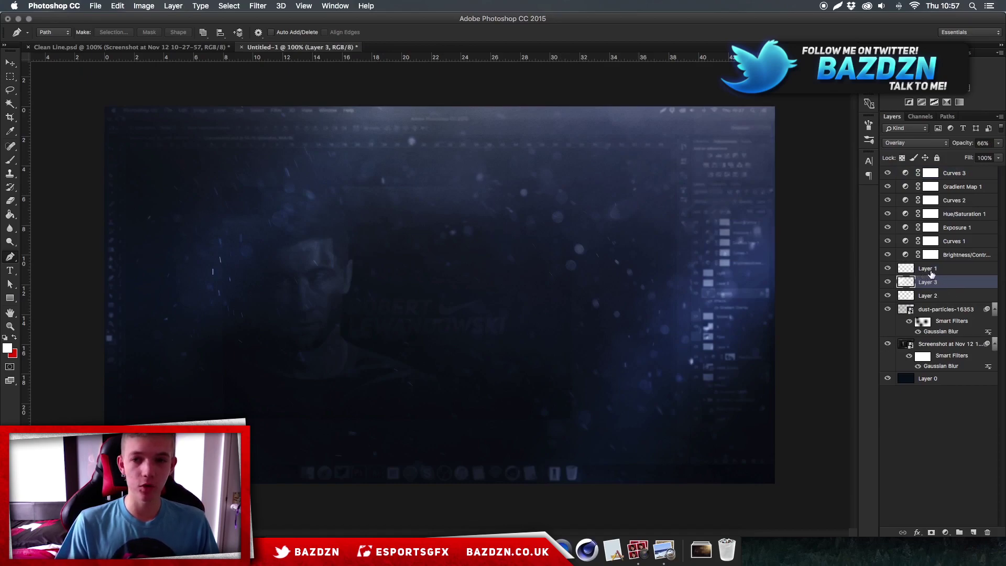
left_click(929, 270)
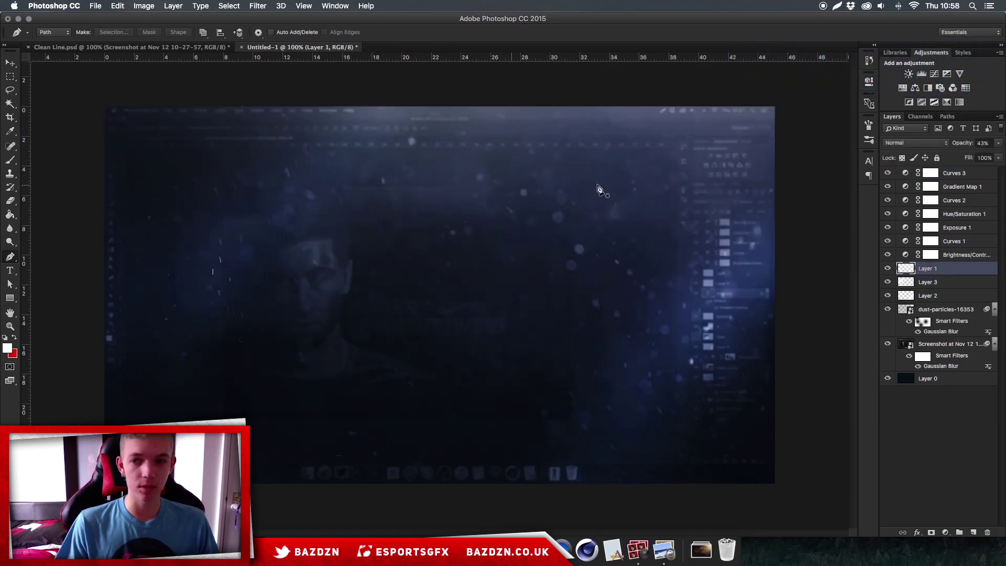
left_click(947, 286)
left_click(943, 270)
left_click(943, 284)
key("t")
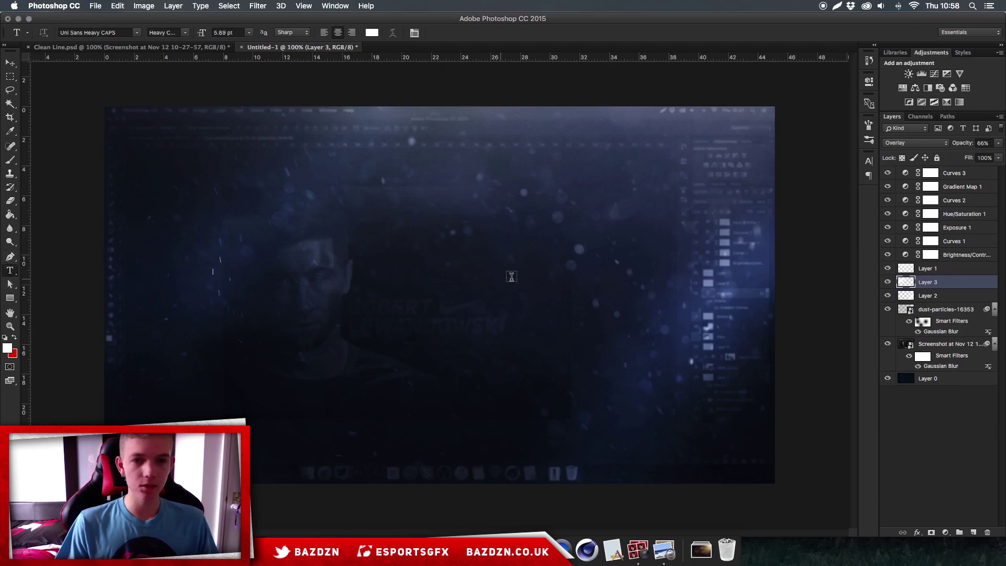
left_click(400, 215)
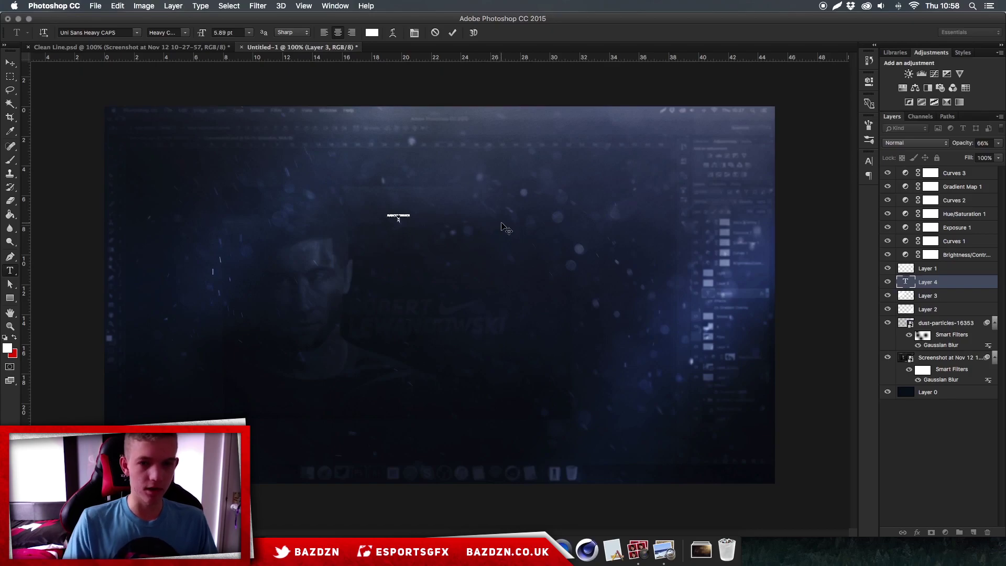
key("super")
left_click_drag(410, 226, 587, 315)
key("super")
left_click_drag(394, 169, 427, 220)
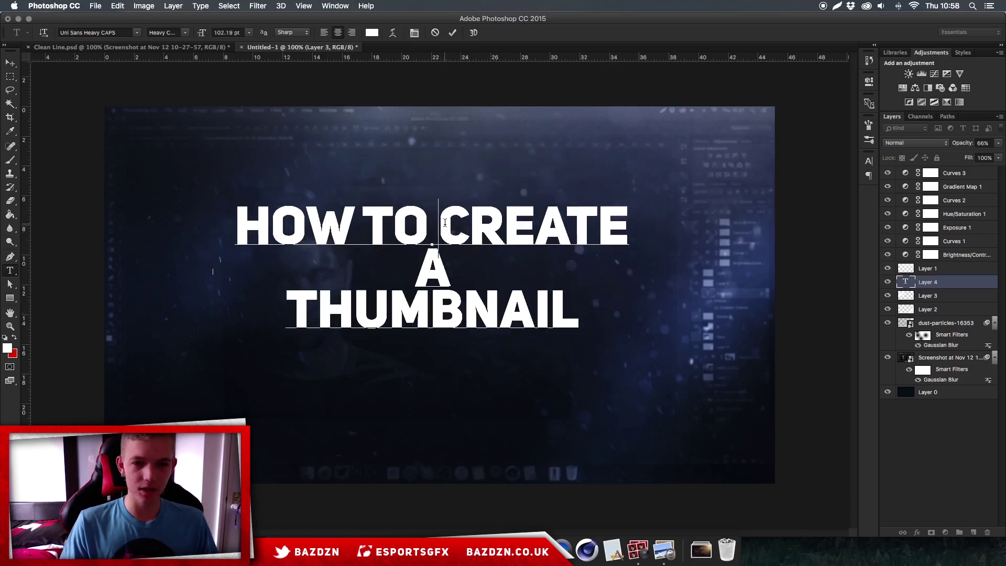
Rearrange the heading into the lines HOW TO, CREATE A and THUMBNAIL, and enlarge the text to about 174 pt
key("Return")
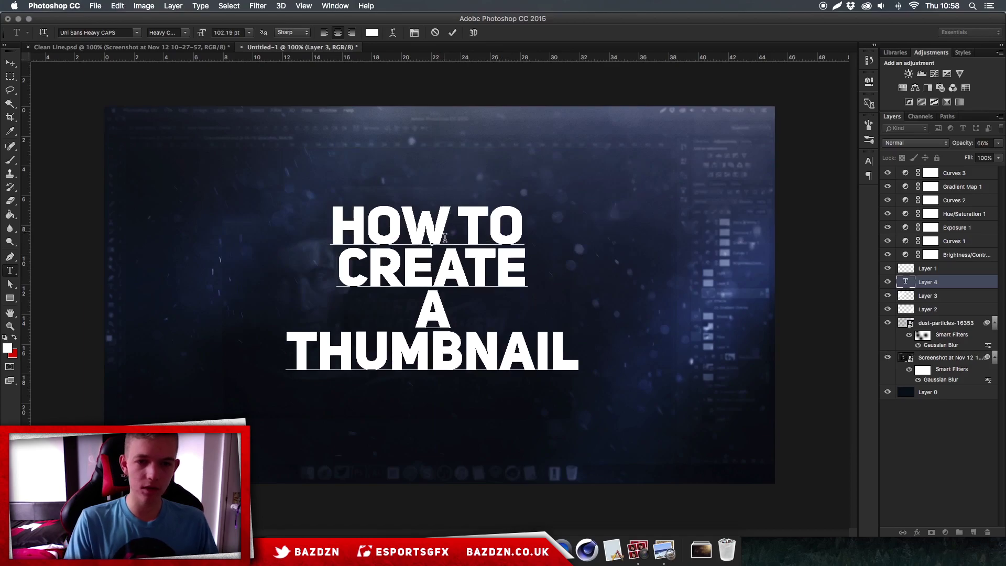
left_click(415, 307)
key("BackSpace")
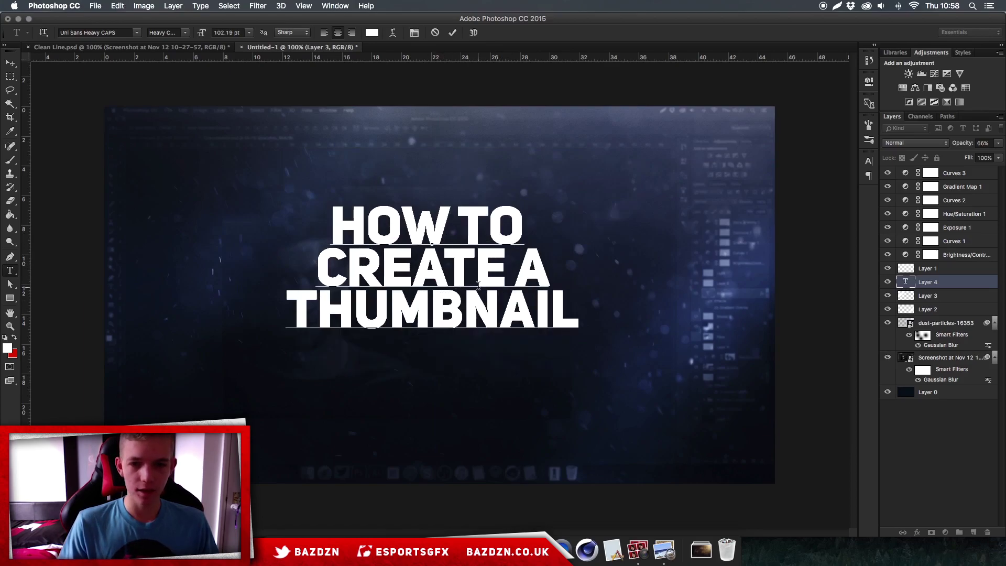
left_click_drag(578, 338, 680, 391)
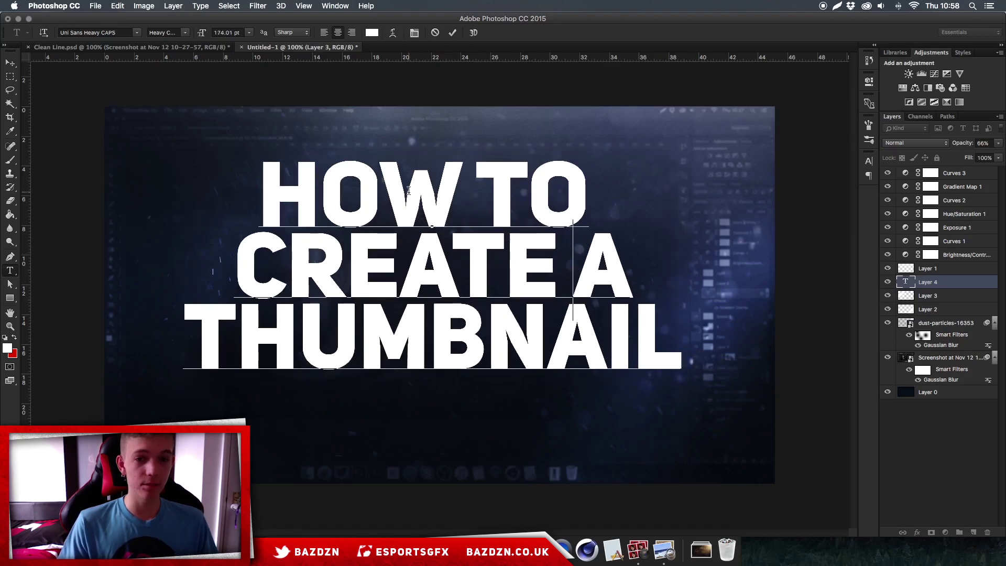
Position the three-line heading near the middle of the canvas and commit the text
mouse_move(438, 254)
left_mouse_down()
mouse_move(449, 259)
mouse_move(444, 268)
left_mouse_up()
key("Return")
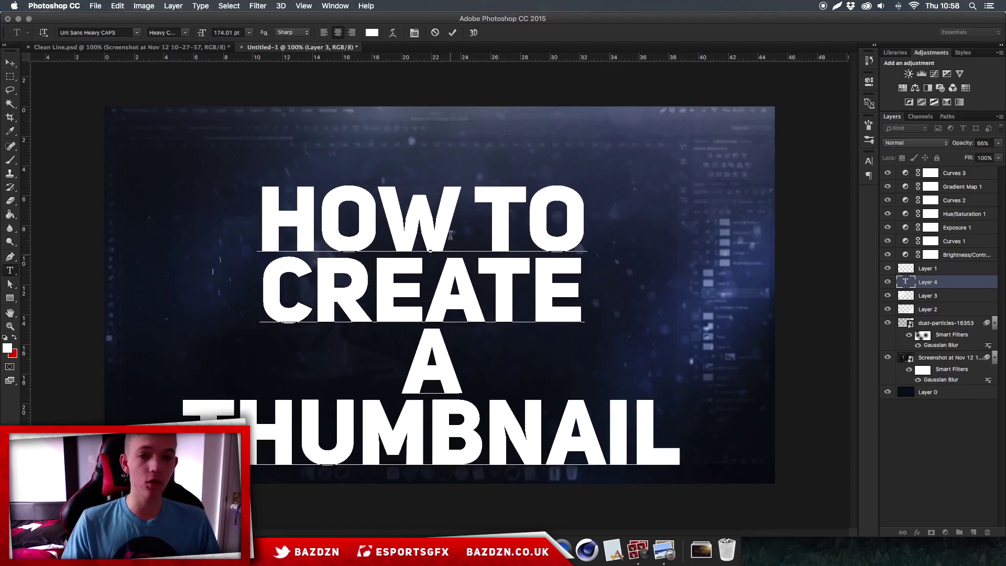
key("BackSpace")
left_click(453, 32)
key("v")
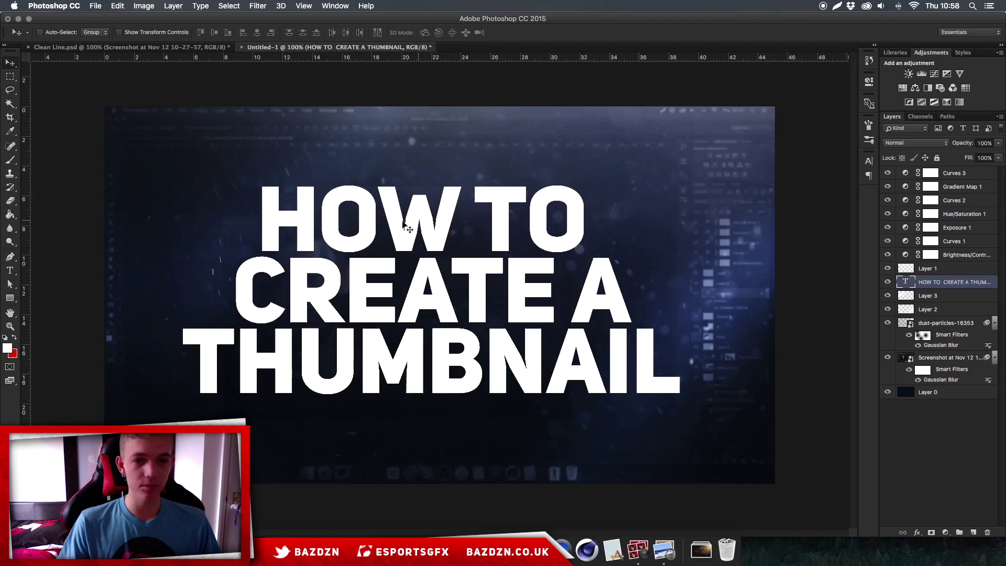
mouse_move(439, 241)
left_mouse_down()
mouse_move(438, 213)
mouse_move(433, 225)
left_mouse_up()
Reduce the font size of the HOW TO and CREATE A lines so THUMBNAIL is the largest, and commit the text
key("t")
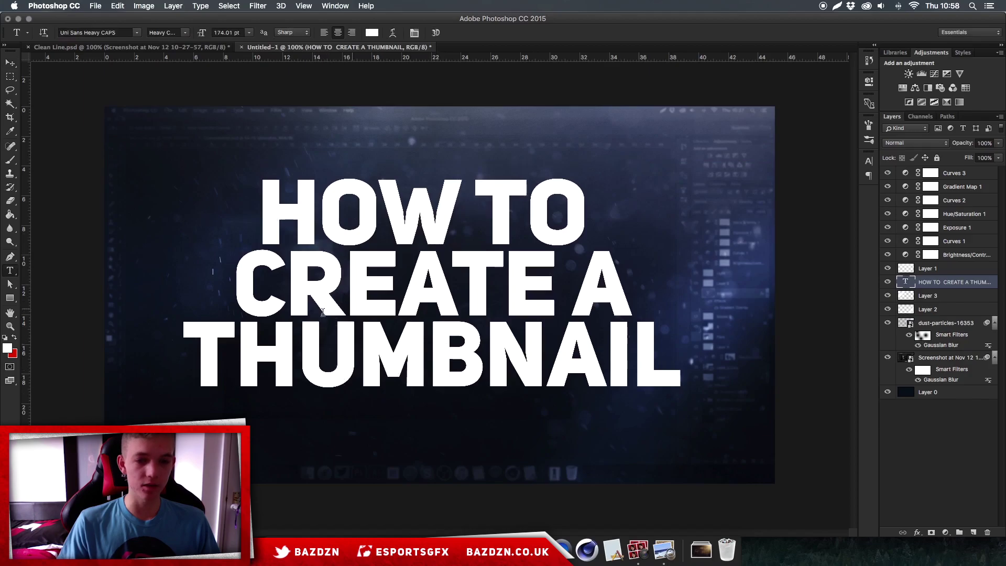
left_click(200, 350)
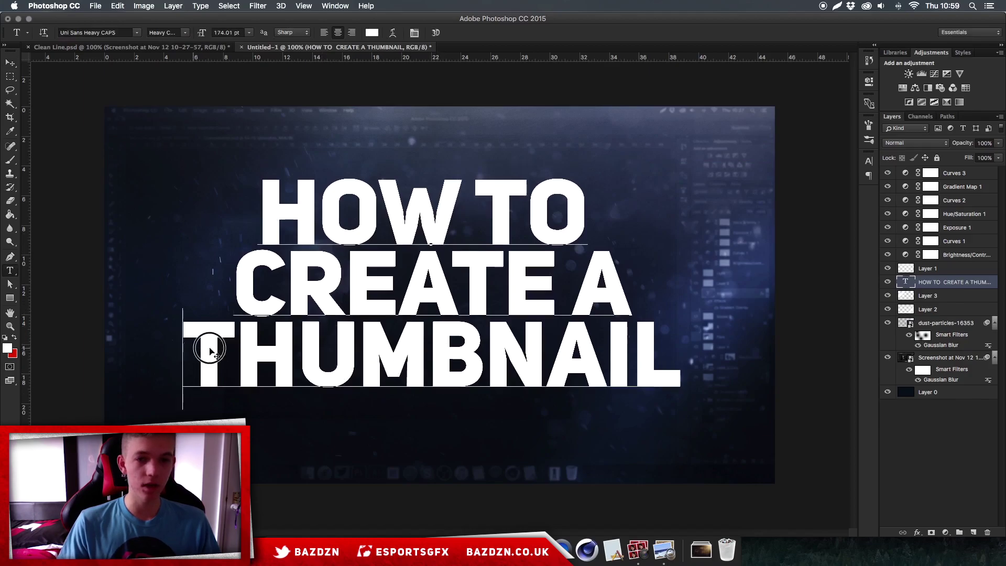
left_click_drag(201, 350, 730, 380)
left_click(454, 270)
left_click_drag(251, 209, 619, 204)
left_click_drag(204, 33, 176, 31)
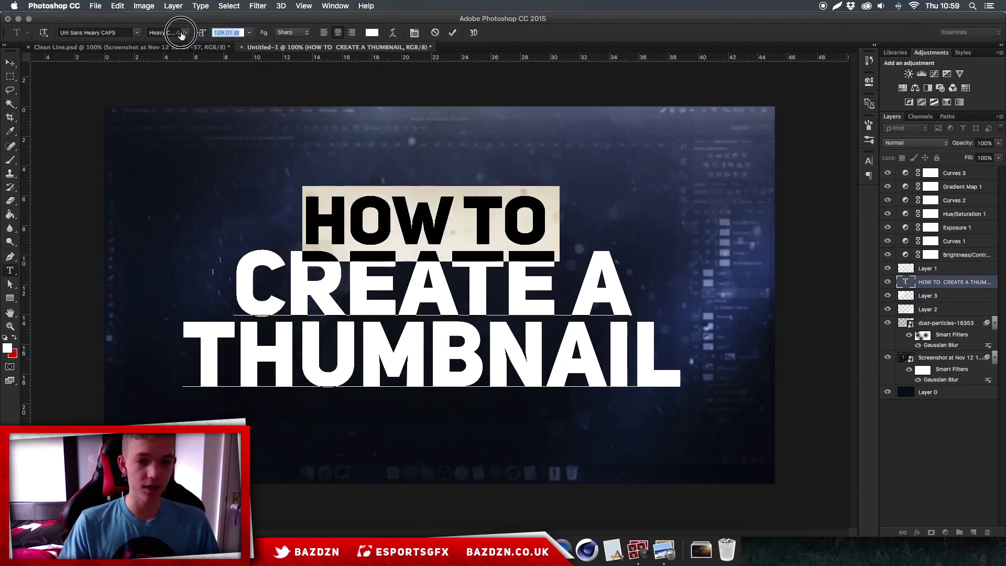
left_click_drag(258, 280, 642, 268)
left_click_drag(201, 33, 184, 36)
left_click(453, 33)
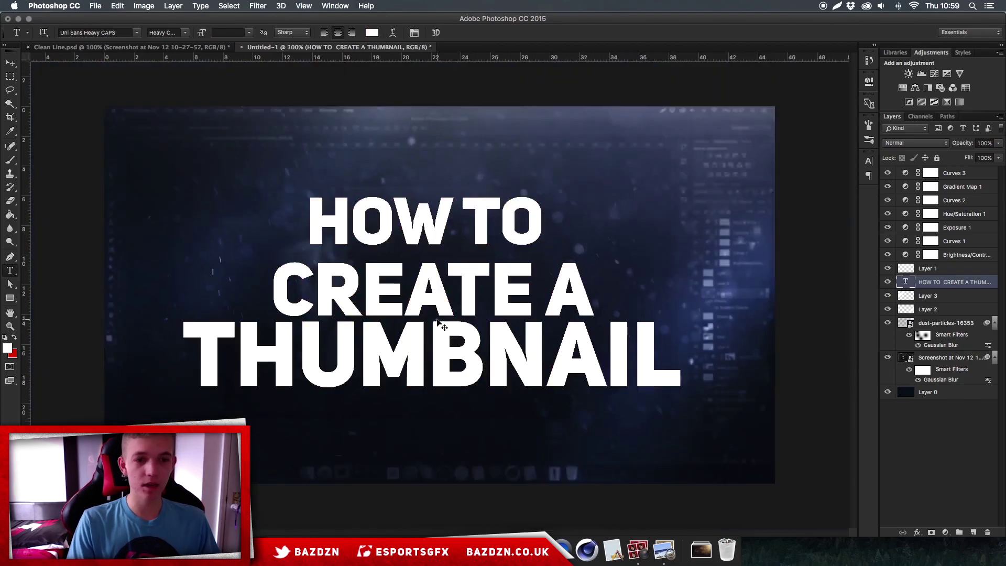
key("super+equal")
key("super+minus")
key("super+equal")
key("super+equal")
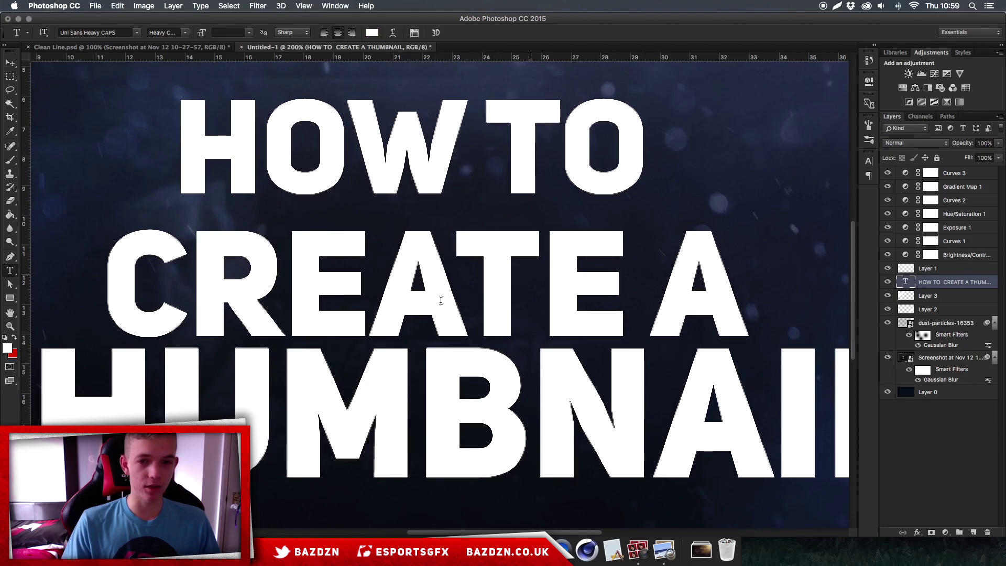
scroll(524, 251, "down", 3)
key("super+minus")
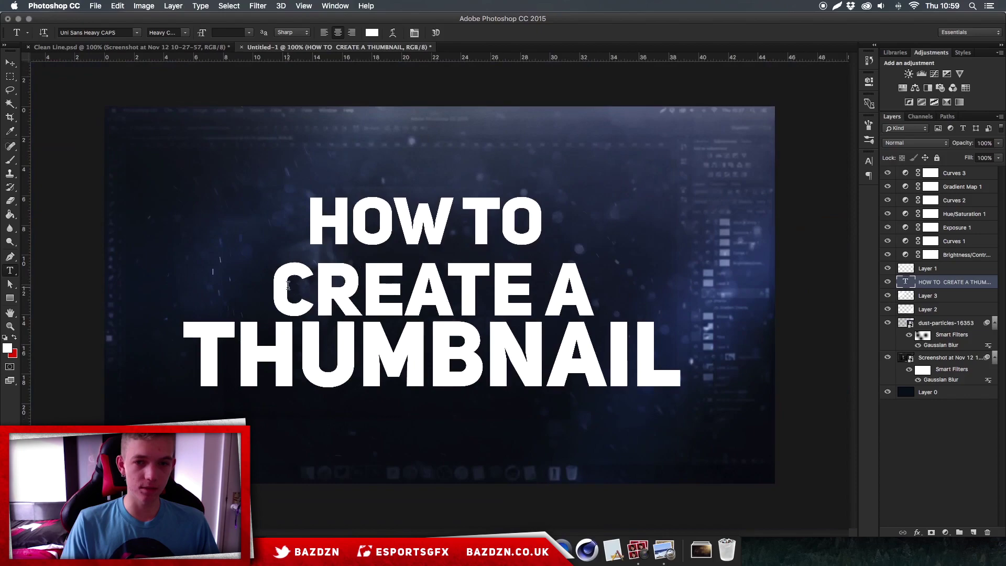
Tighten the leading of the HOW TO and CREATE A lines to about 107 pt and commit the text
left_click(699, 233)
left_click_drag(698, 233, 642, 288)
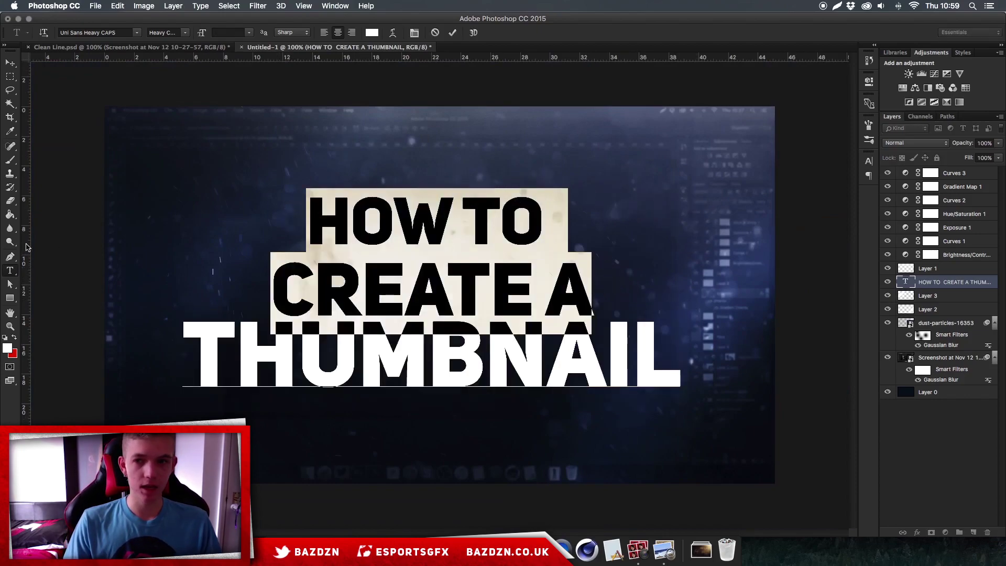
key("super+t")
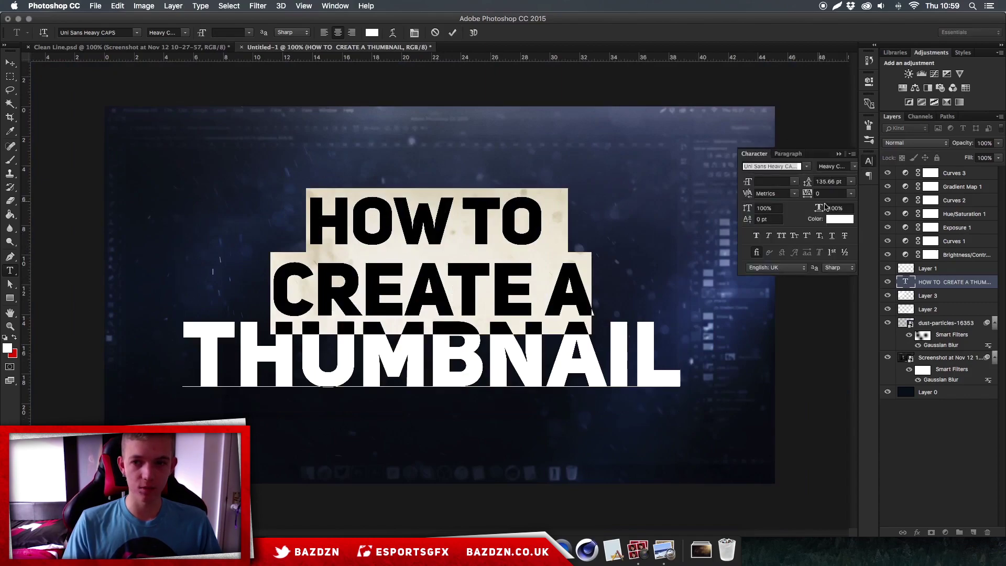
mouse_move(807, 184)
left_mouse_down()
mouse_move(789, 185)
mouse_move(803, 182)
left_mouse_up()
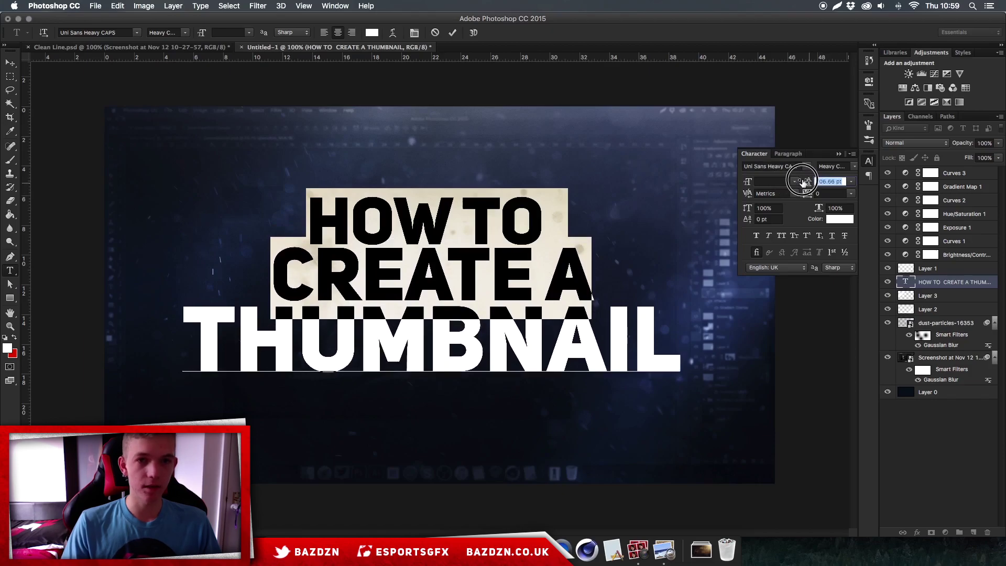
left_click(452, 33)
key("super+minus")
key("super+minus")
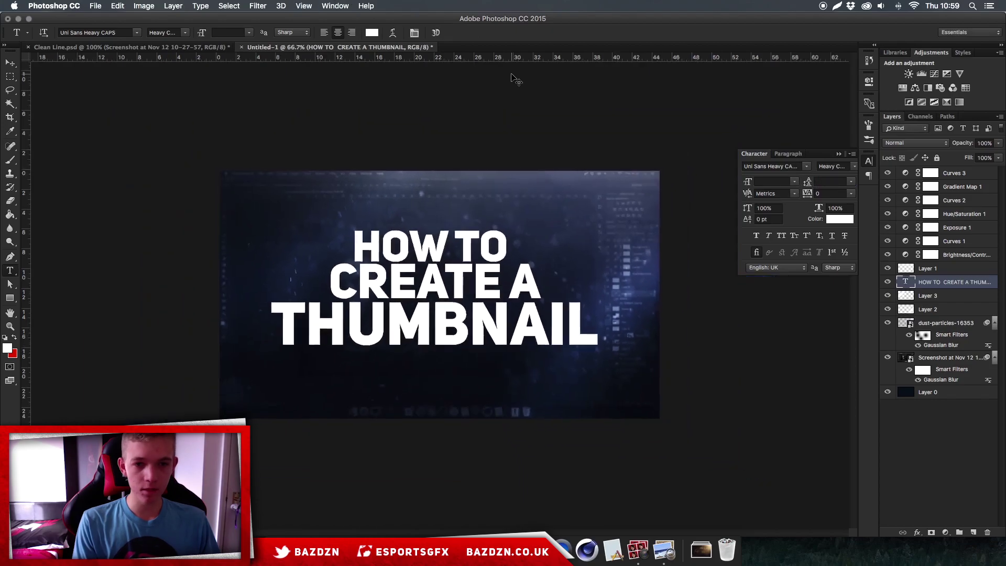
key("super+plus")
key("super+plus")
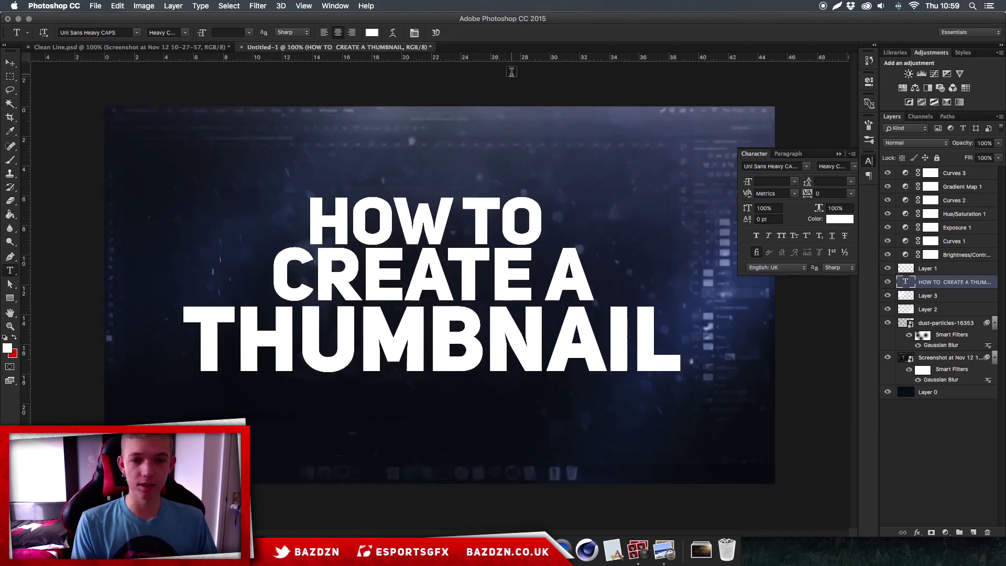
key("super+minus")
key("super+plus")
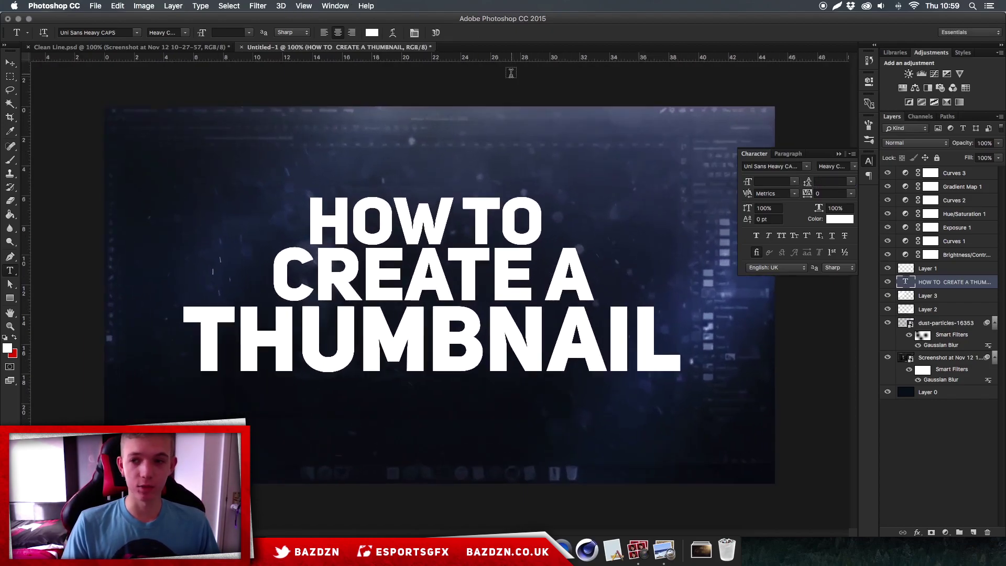
Set the heading text layer's blend mode to Overlay and add a Multiply drop shadow with 75% opacity and 27 px size
mouse_move(951, 288)
left_mouse_down()
mouse_move(943, 268)
mouse_move(935, 282)
mouse_move(941, 209)
mouse_move(938, 284)
left_mouse_up()
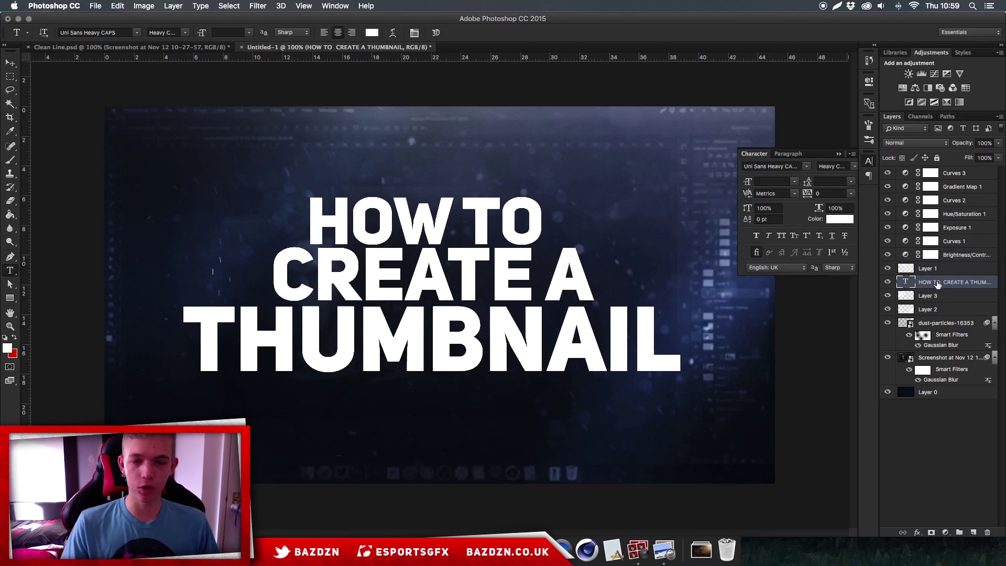
left_click(909, 144)
left_click(897, 256)
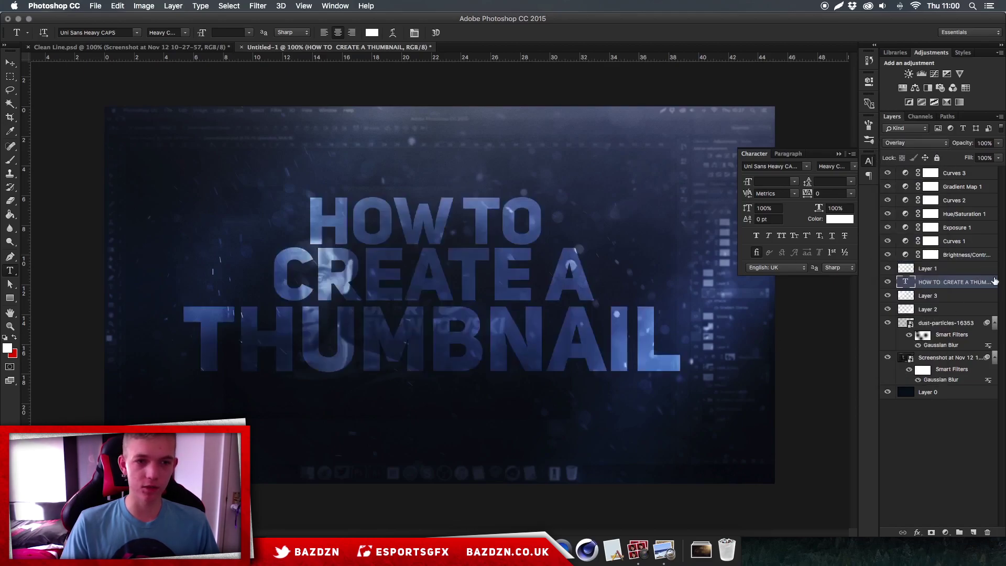
left_click(140, 212)
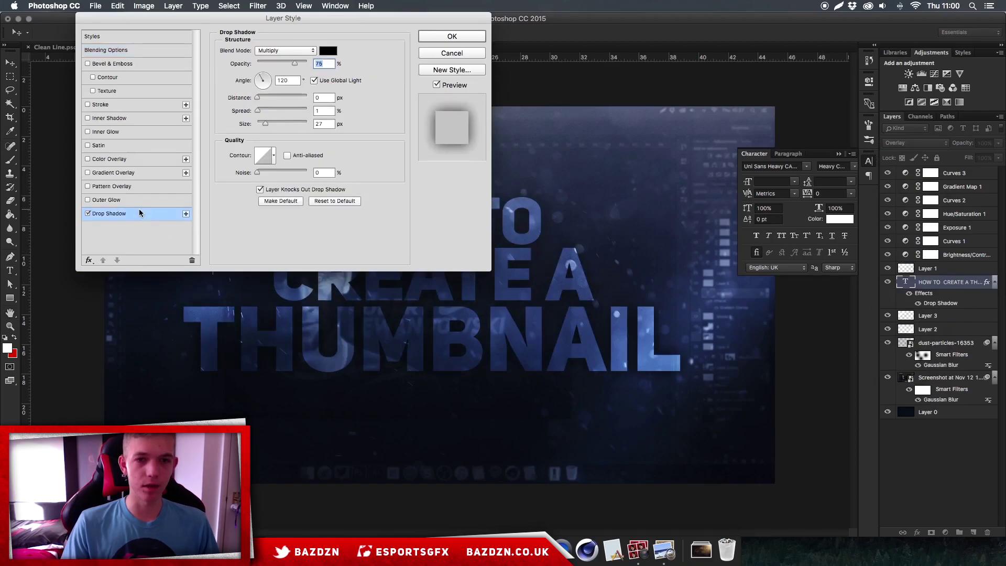
left_click_drag(370, 32, 943, 21)
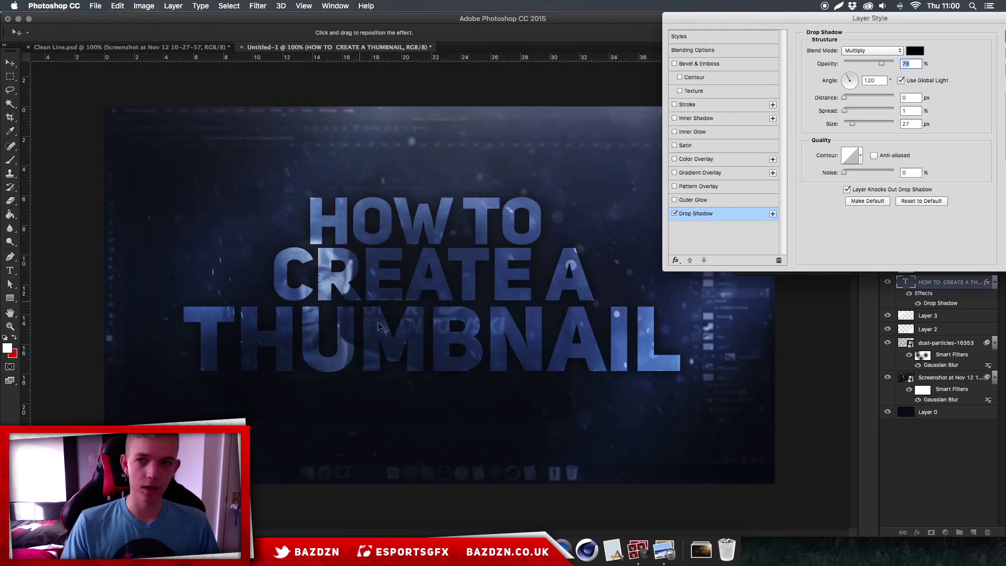
left_click_drag(781, 24, 603, 29)
left_click(862, 45)
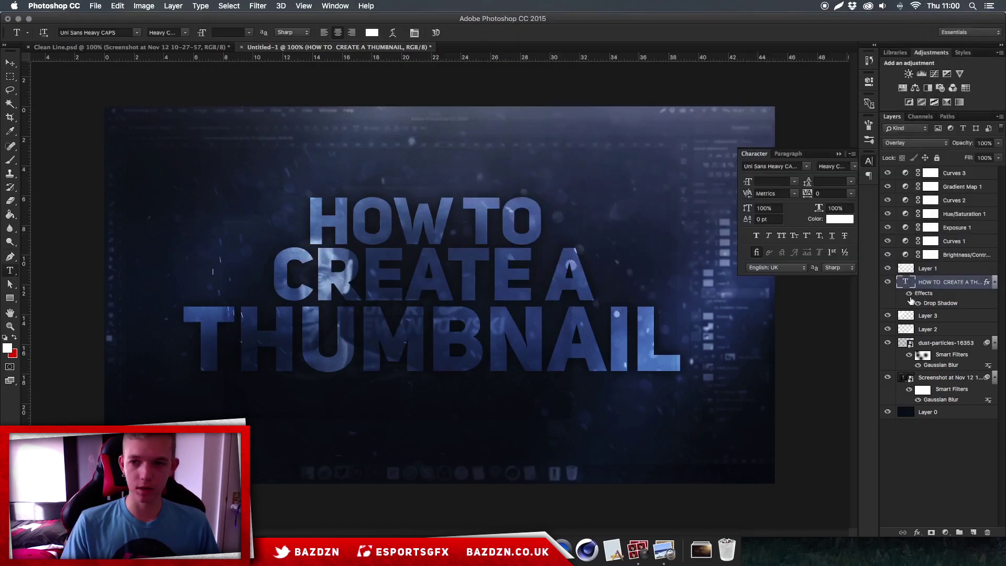
Clear the layer style from the heading text layer
right_click(935, 284)
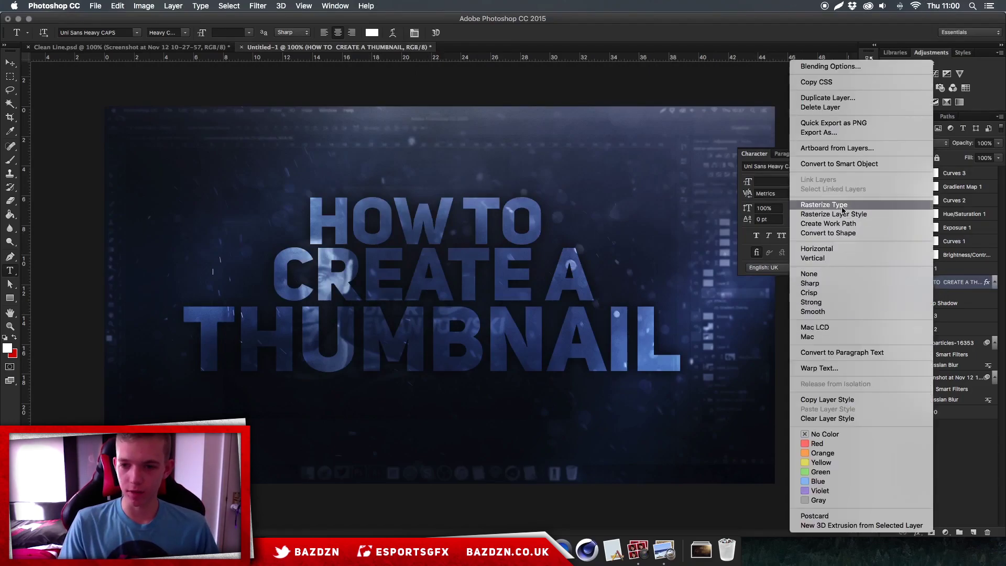
left_click(831, 419)
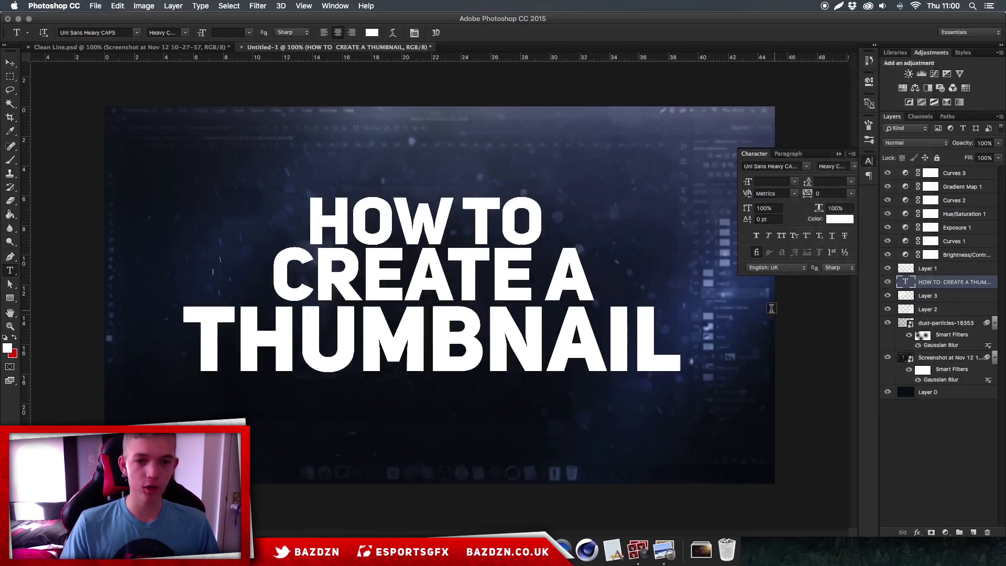
Check the Clean Line.psd design for reference and draw a rectangle about 971 x 138 px around the word THUMBNAIL
left_click(186, 47)
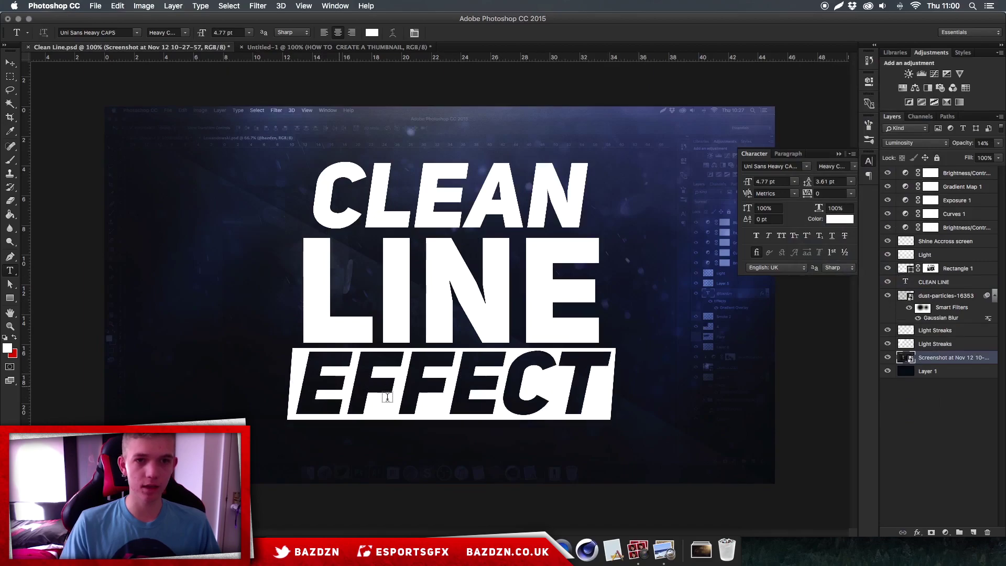
left_click(287, 48)
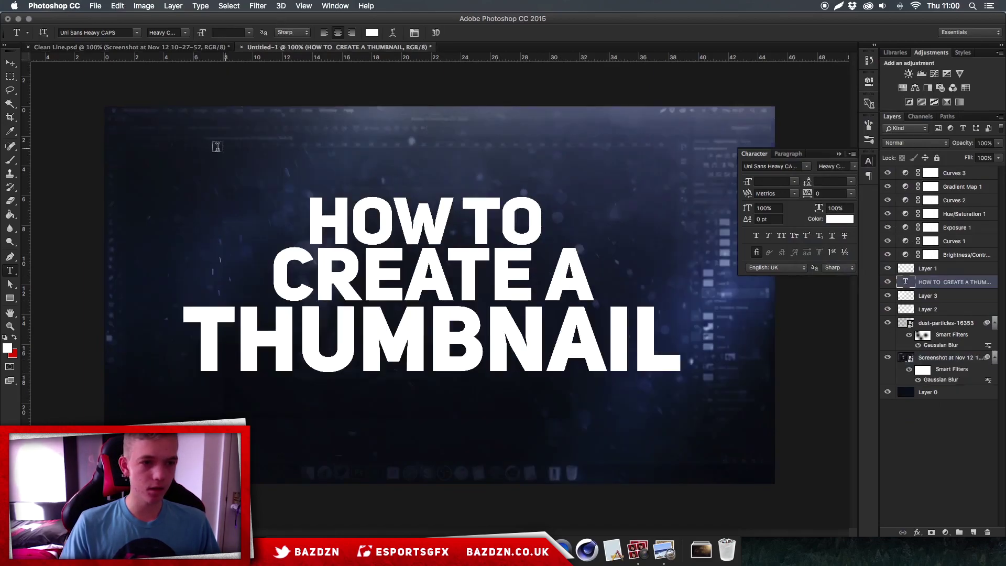
left_click(10, 298)
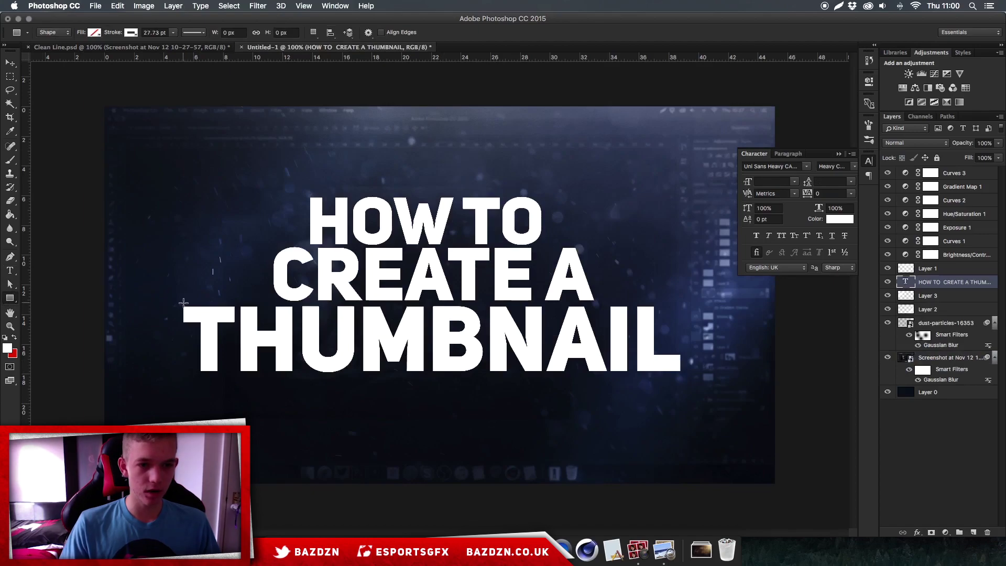
left_click_drag(176, 303, 684, 375)
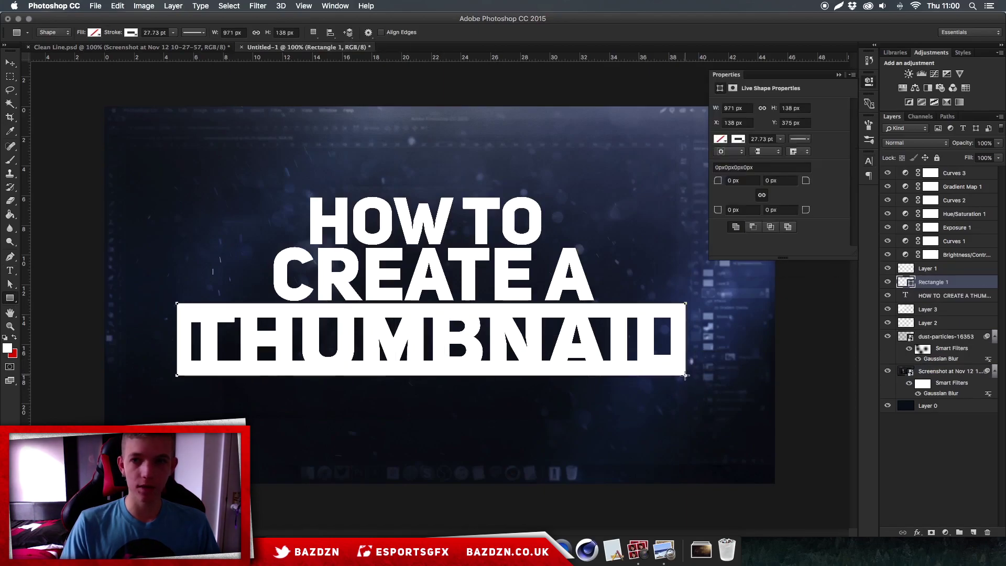
Give the rectangle around THUMBNAIL a solid white fill and remove its stroke
left_click(739, 139)
left_click(719, 139)
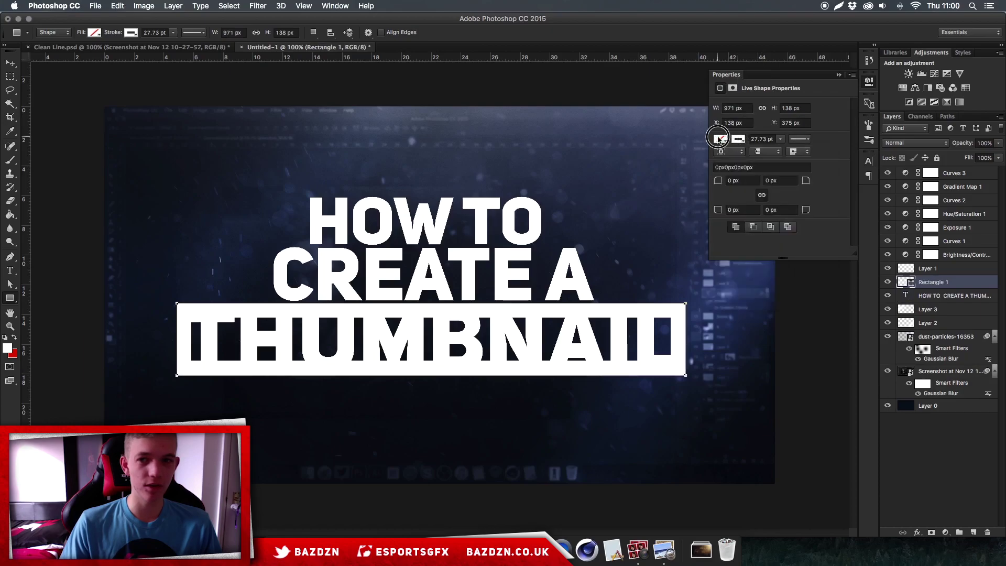
left_click(719, 139)
left_click(720, 140)
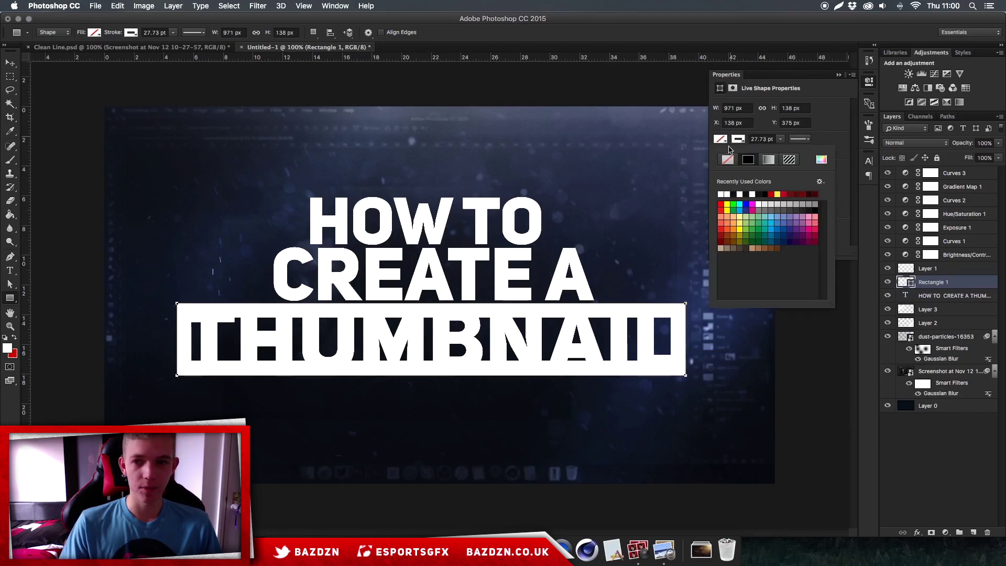
left_click(722, 140)
left_click(723, 139)
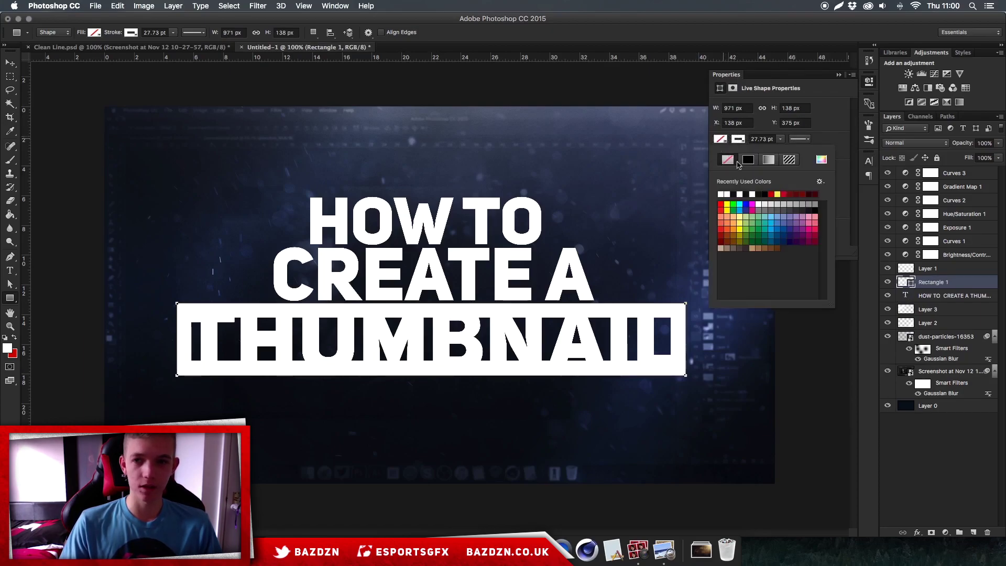
left_click(721, 140)
left_click(720, 140)
left_click(727, 193)
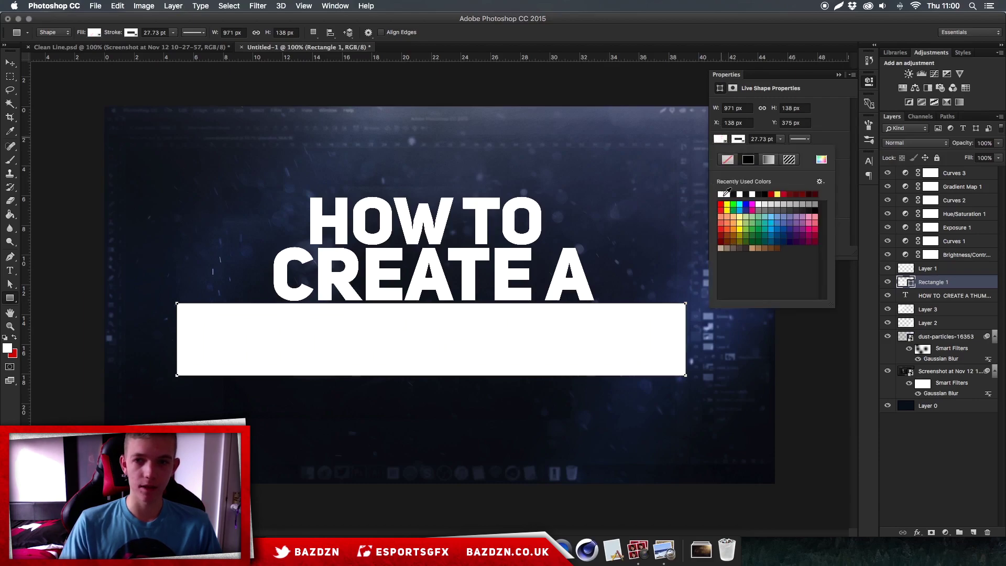
left_click(739, 139)
left_click(740, 139)
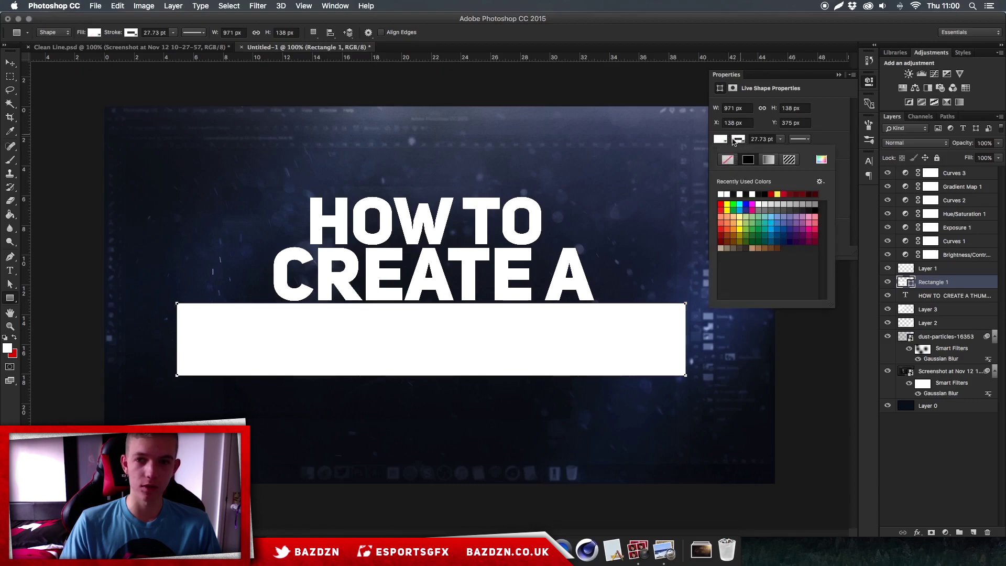
left_click(728, 162)
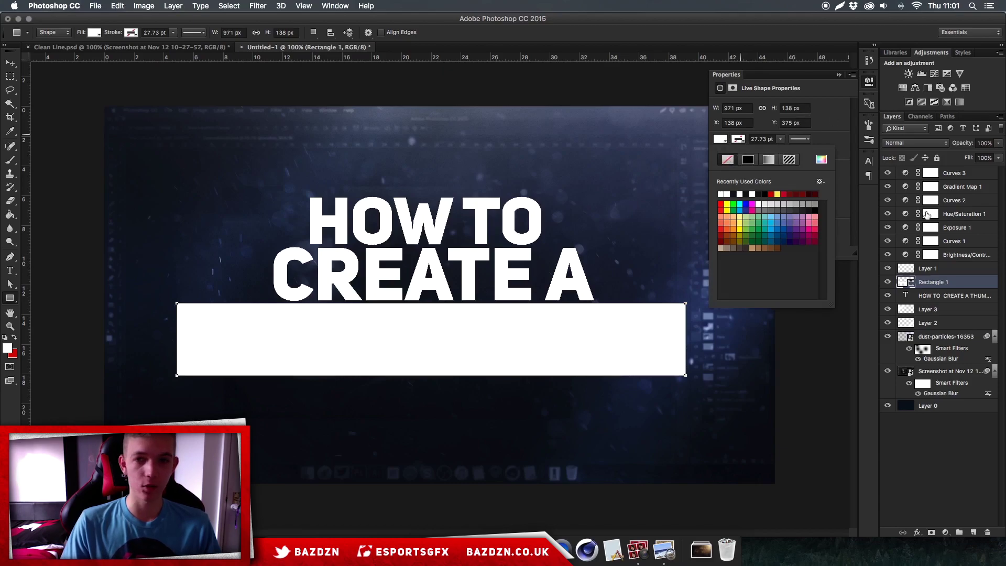
left_click(946, 291)
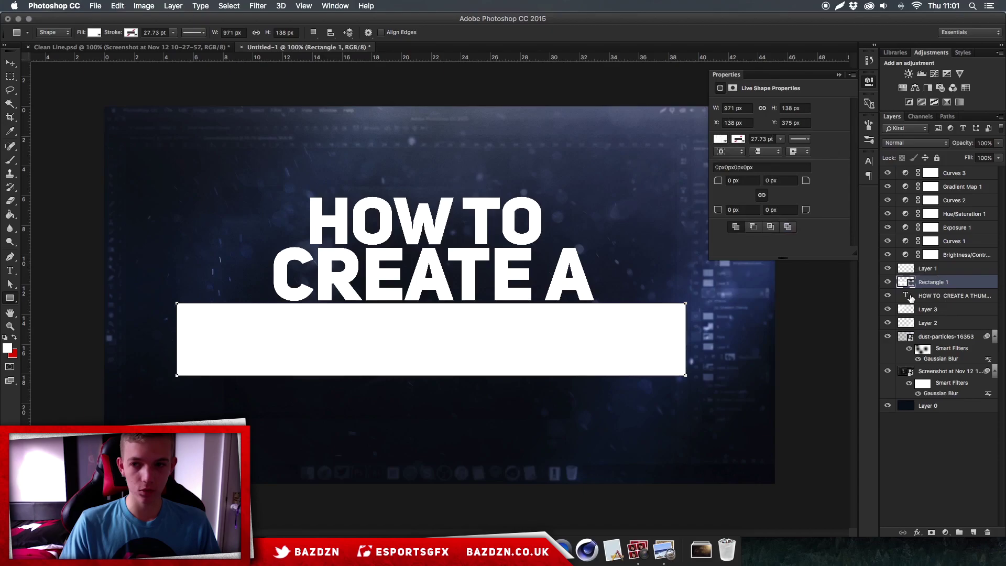
Load the heading text as a selection, add it as a layer mask on Rectangle 1, and invert the mask
left_click(906, 297, "super")
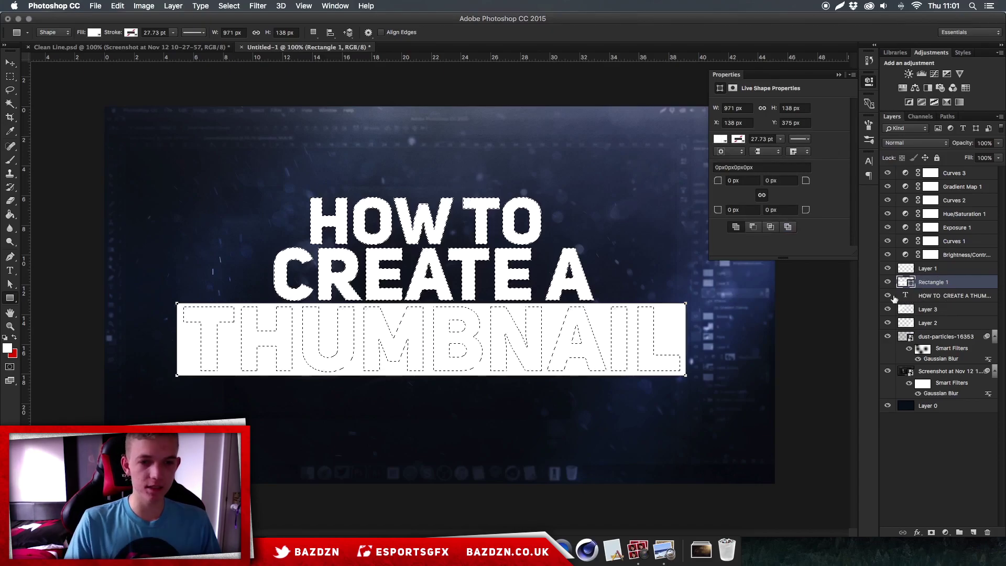
key("super+plus")
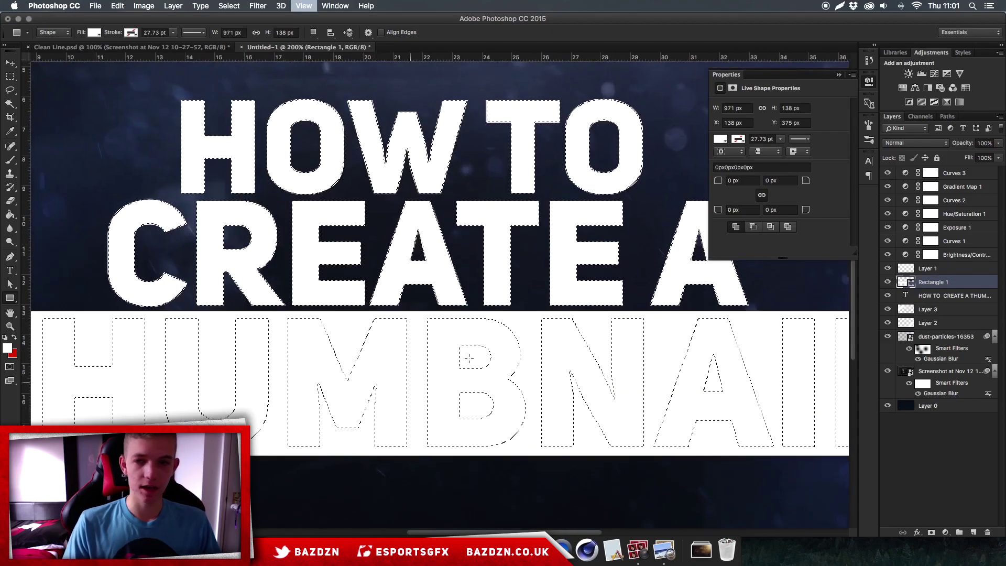
key("super+minus")
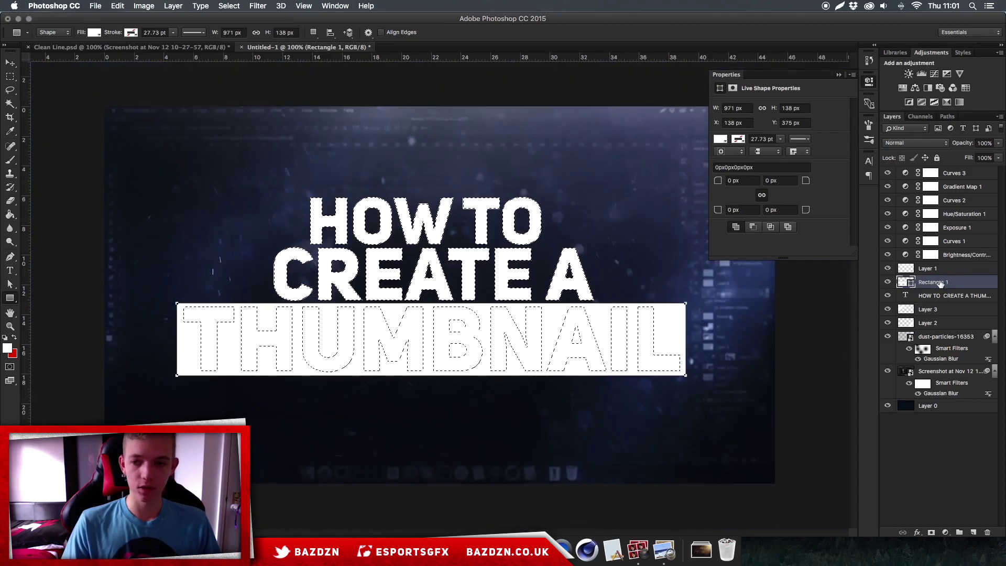
left_click(931, 533)
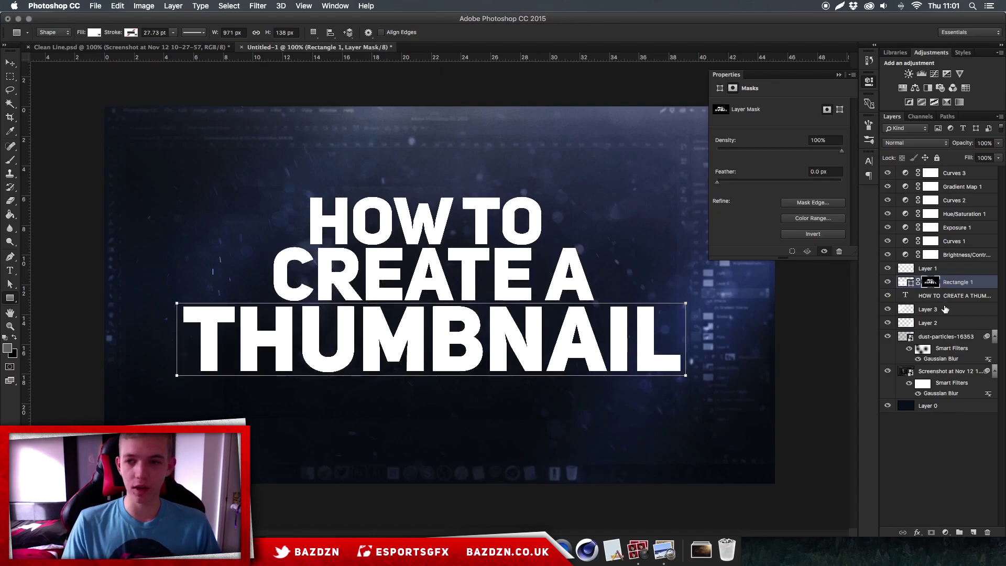
key("super+equal")
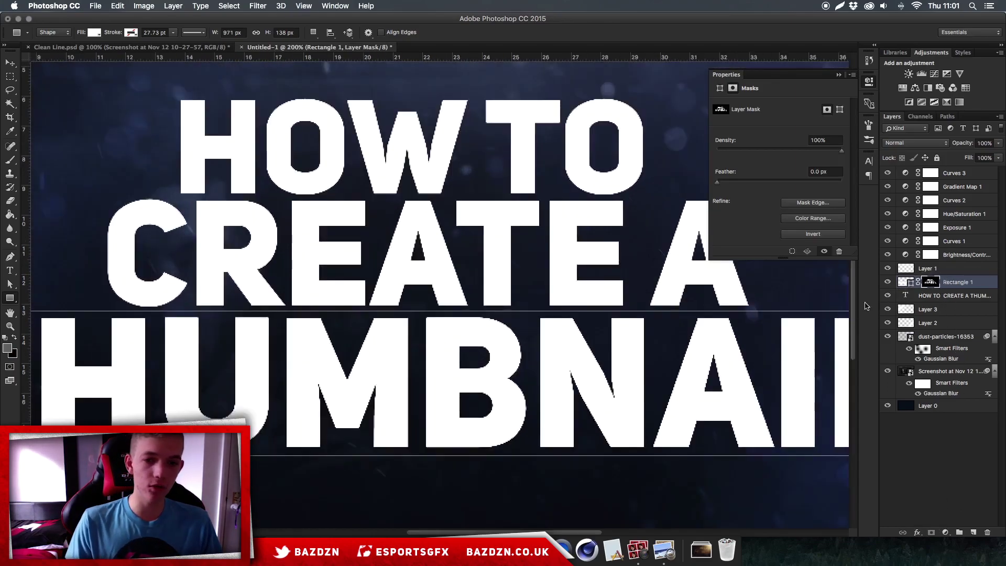
key("super+minus")
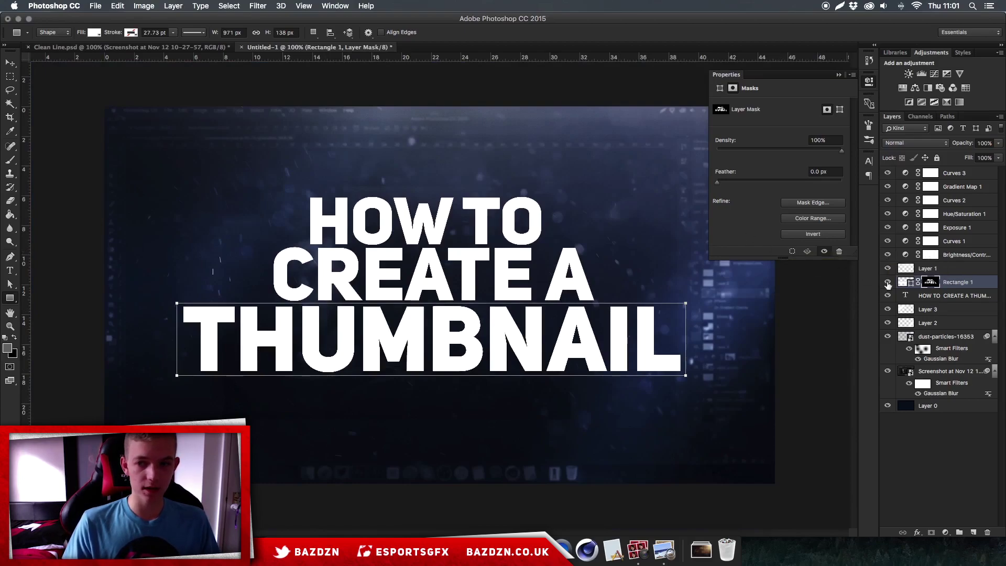
left_click(931, 283, "shift")
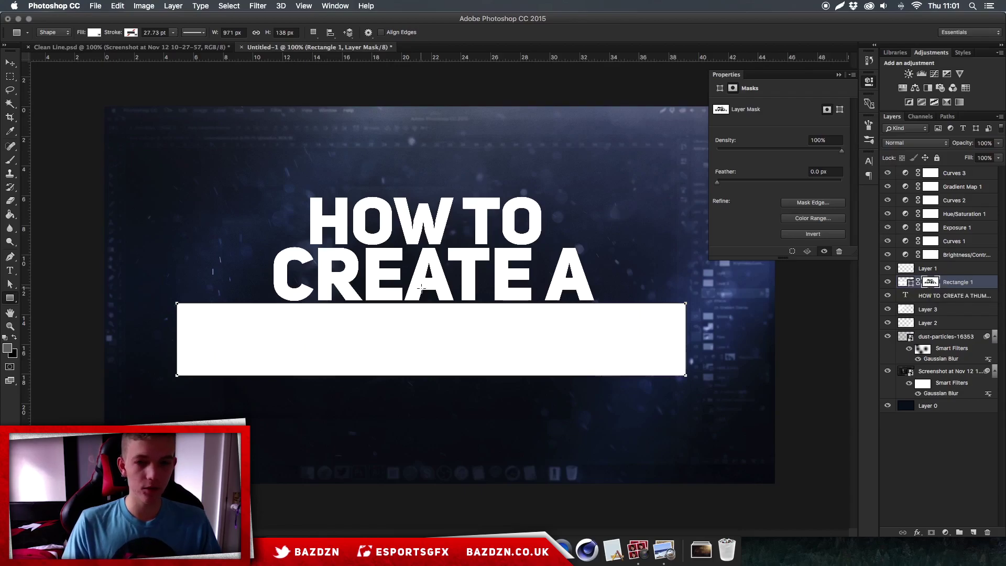
Delete the word THUMBNAIL from the heading text layer, leaving only HOW TO CREATE A as live text
key("y")
key("t")
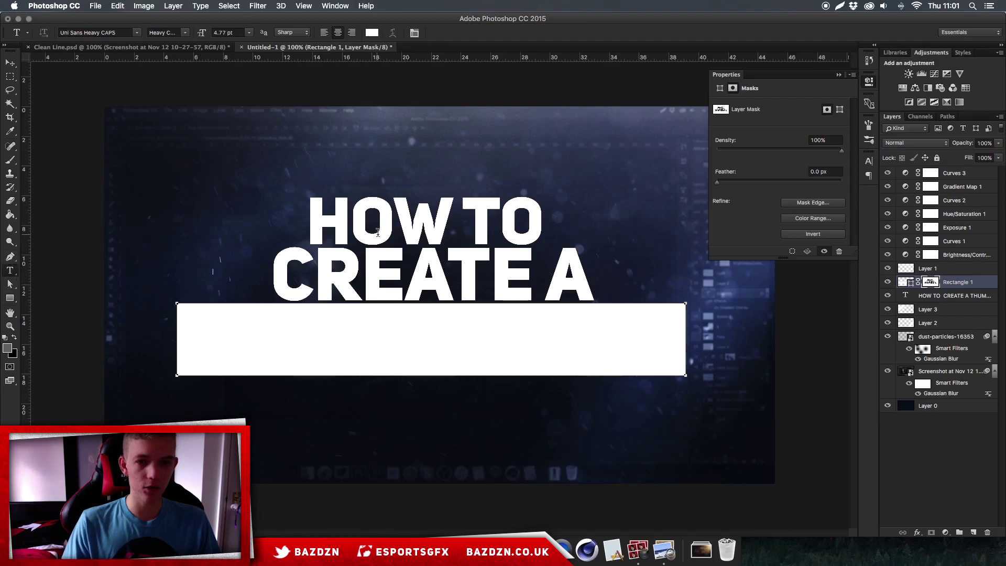
left_click(377, 232)
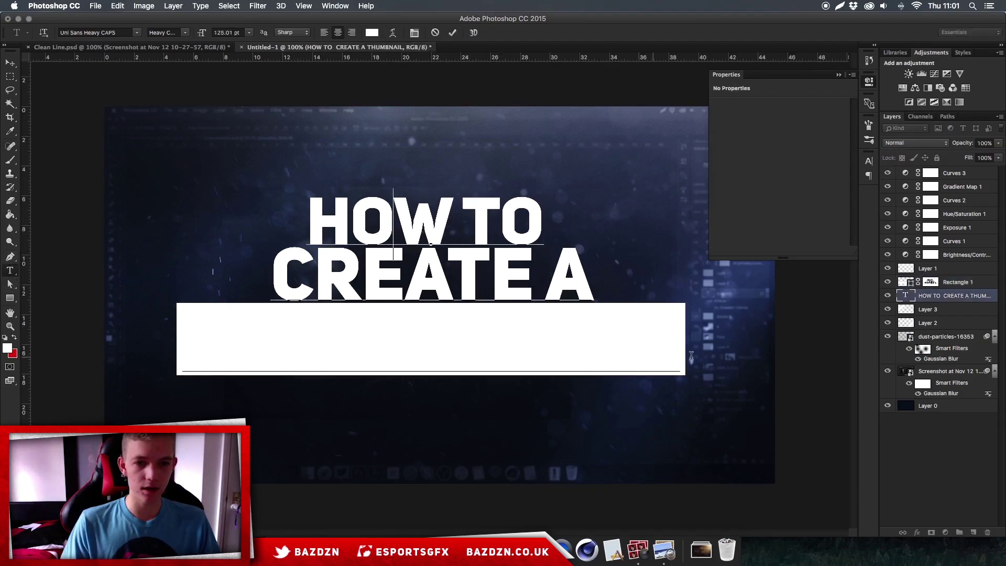
left_click_drag(691, 356, 139, 337)
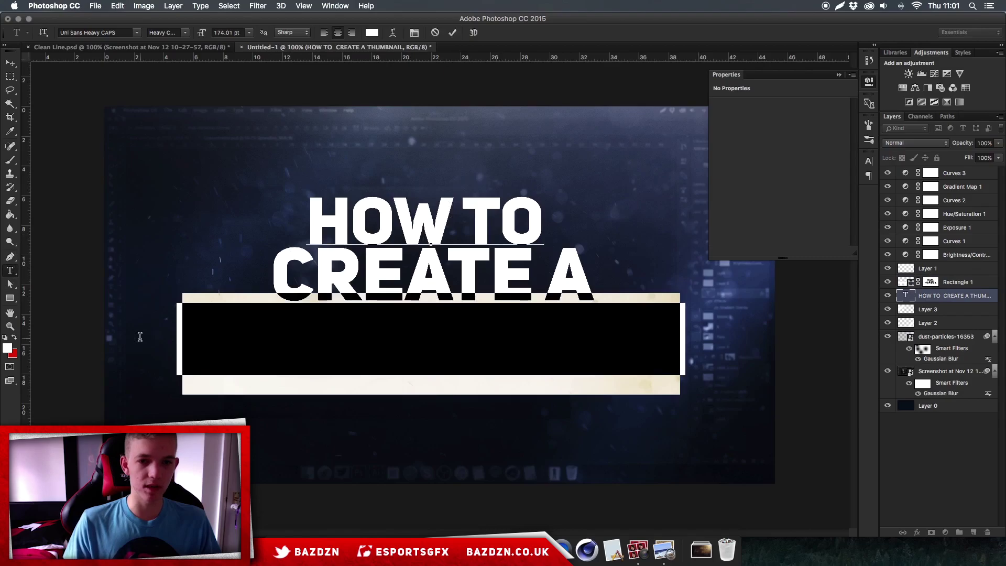
left_click(452, 32)
key("super+minus")
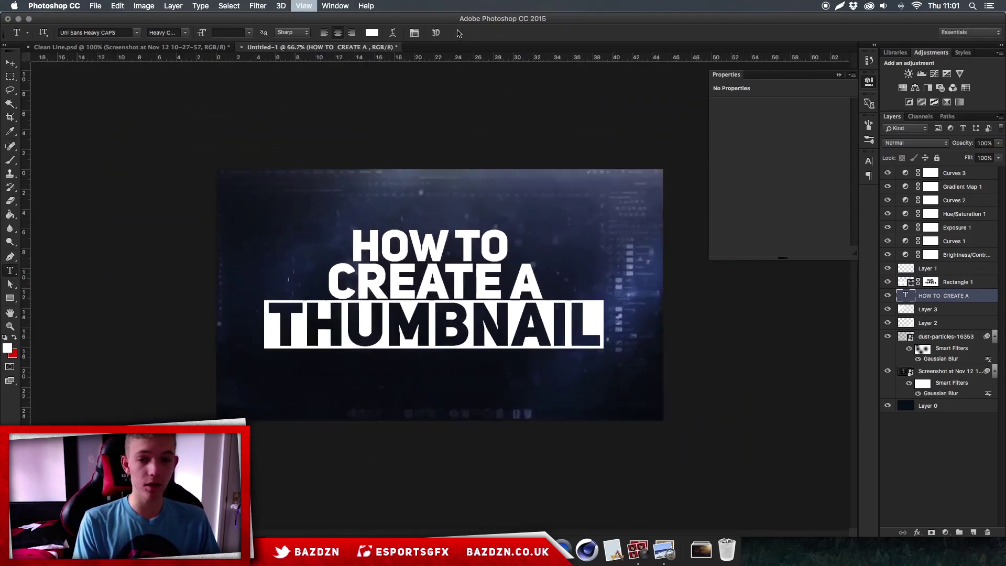
key("super+plus")
key("super+minus")
key("super+plus")
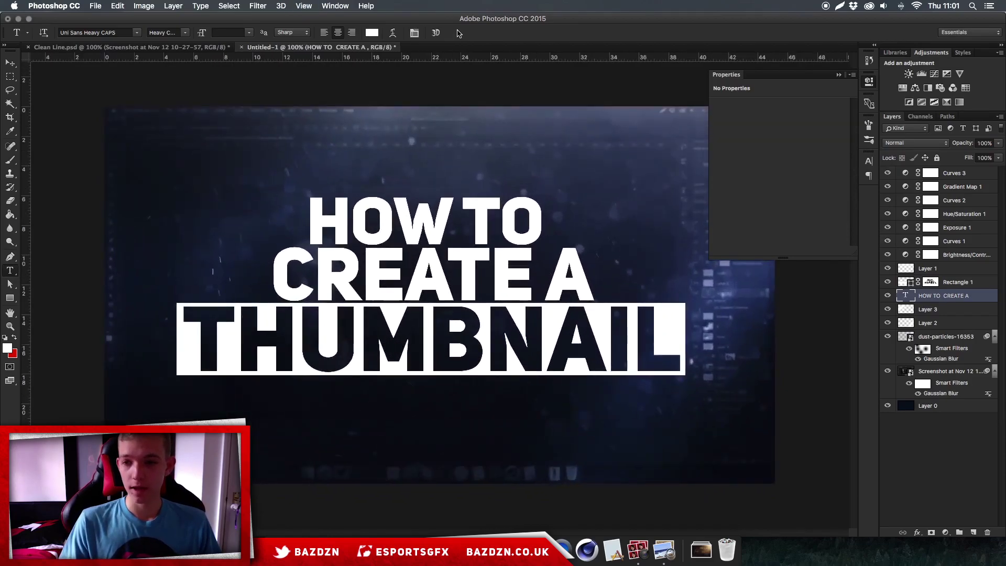
Try enlarging Rectangle 1 and the heading text together to about 118% and rotating them -15°, then cancel the transform
left_click(983, 286)
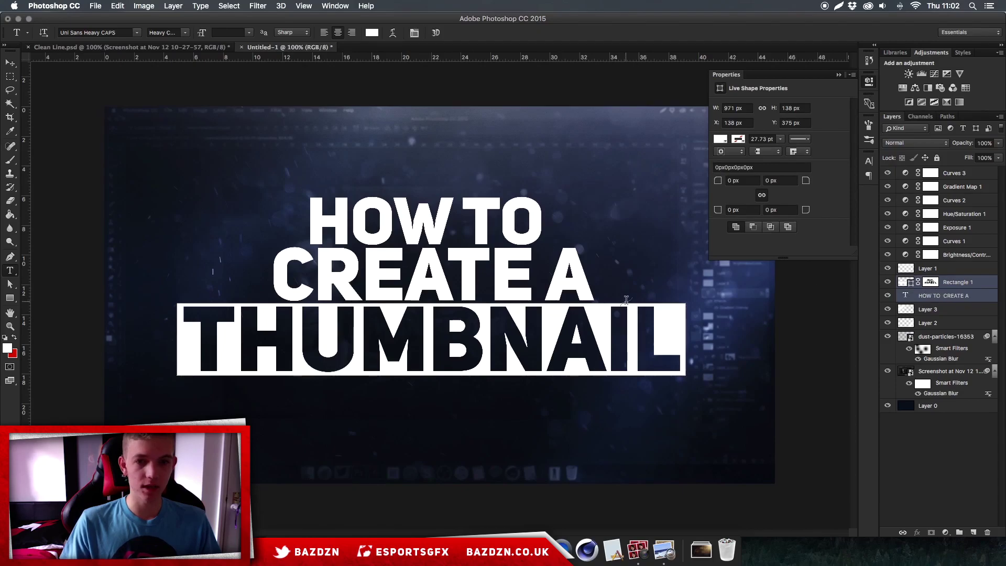
key("super+t")
left_click_drag(683, 190, 730, 174)
left_click_drag(101, 159, 65, 208)
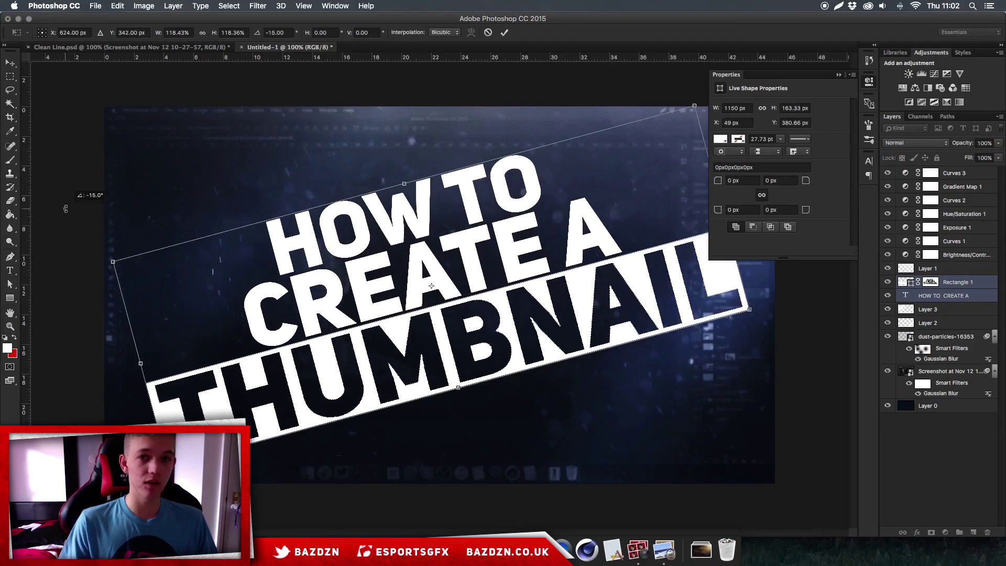
left_click(488, 32)
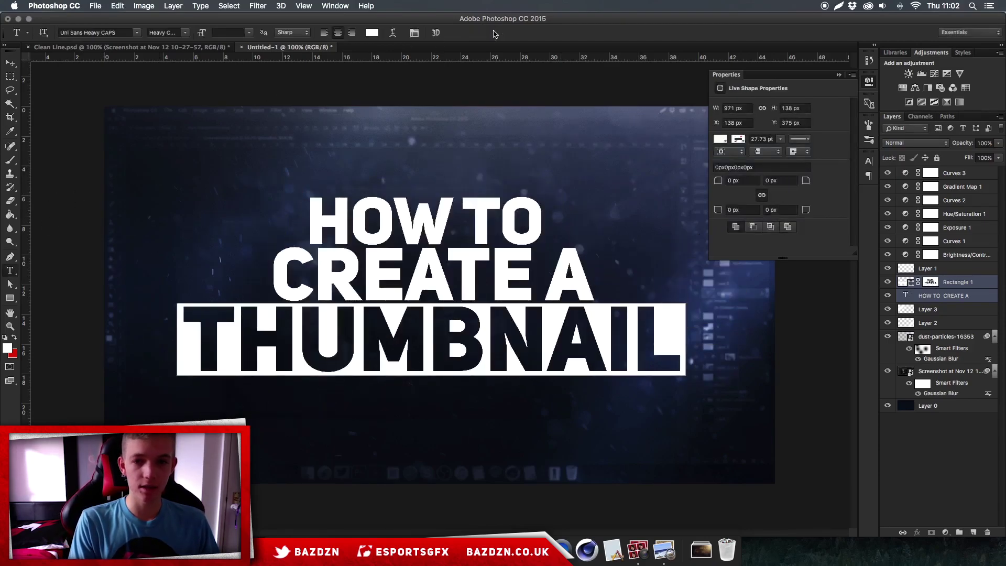
key("super+minus")
key("super+minus")
key("super+plus")
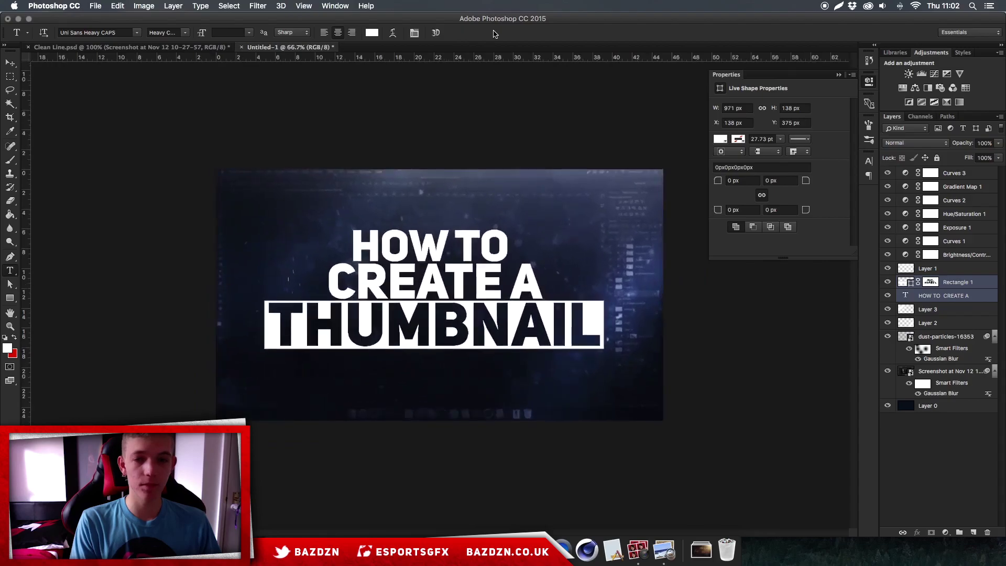
key("super+plus")
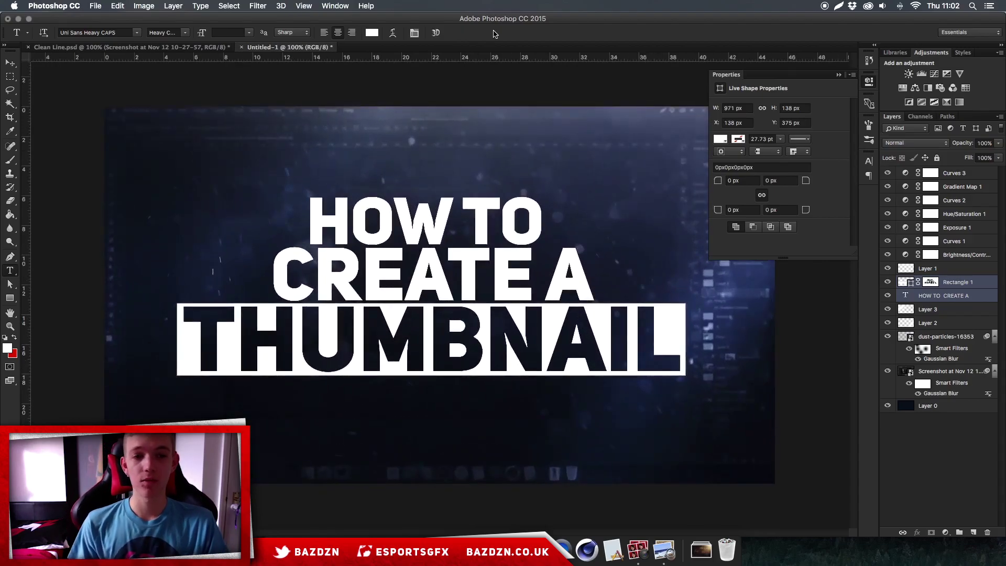